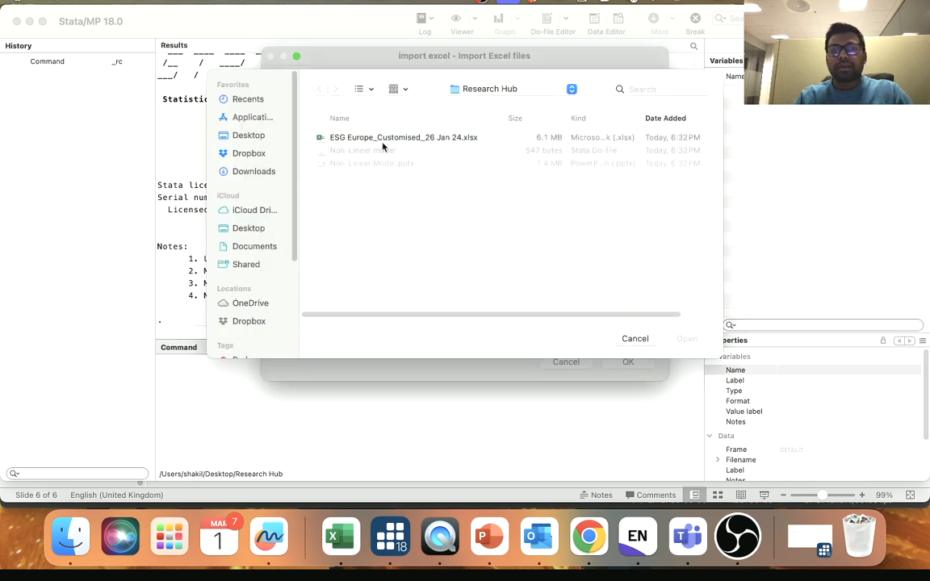
- Import the workbook ESG Europe_Customised_26 Jan 24.xlsx from its EU List_clean worksheet, using the first row as variable names
click(371, 141)
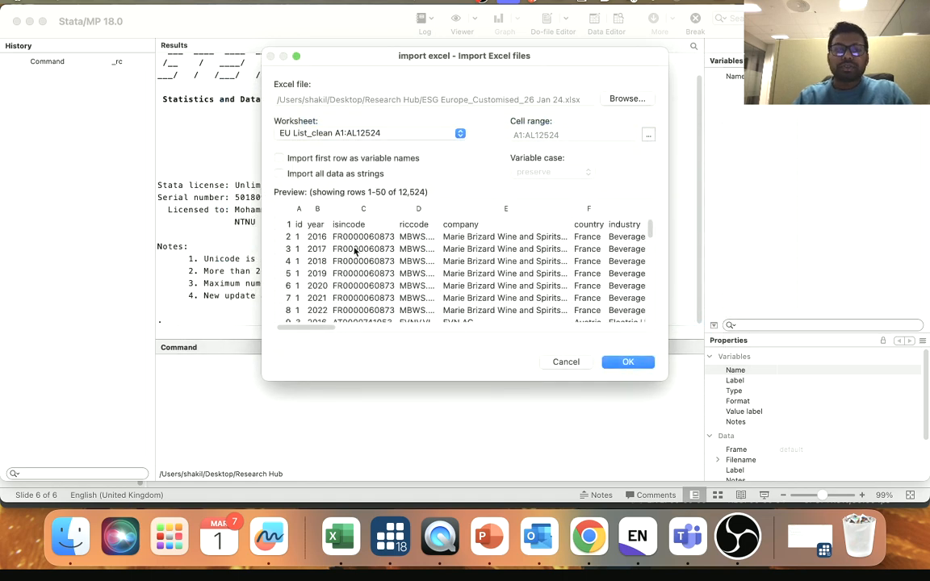
scroll(359, 250, down, 2)
scroll(359, 250, up, 2)
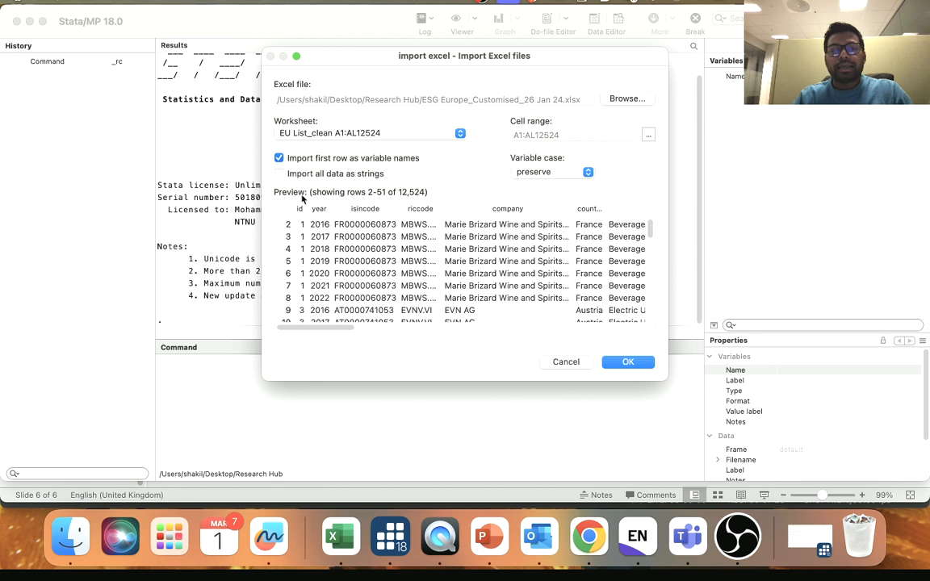
click(278, 158)
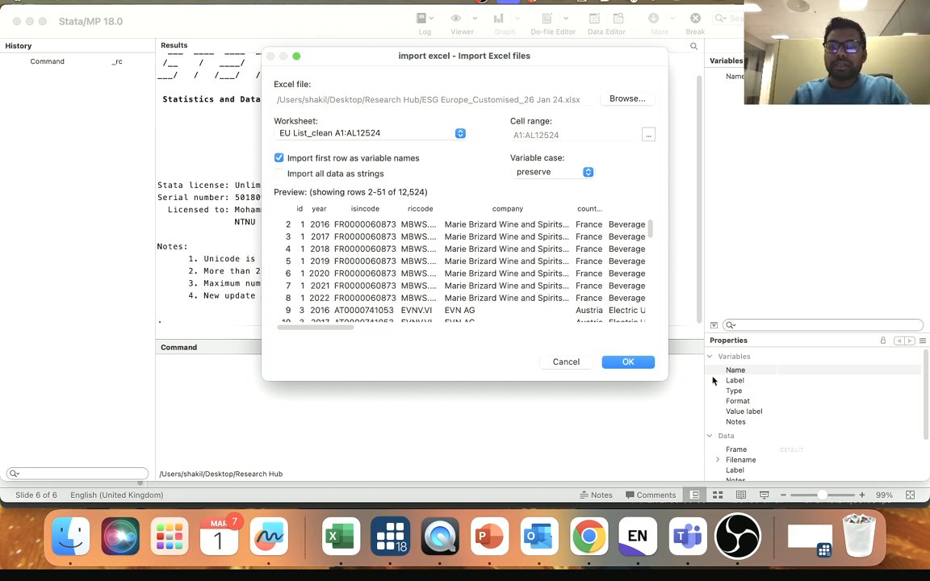
click(629, 362)
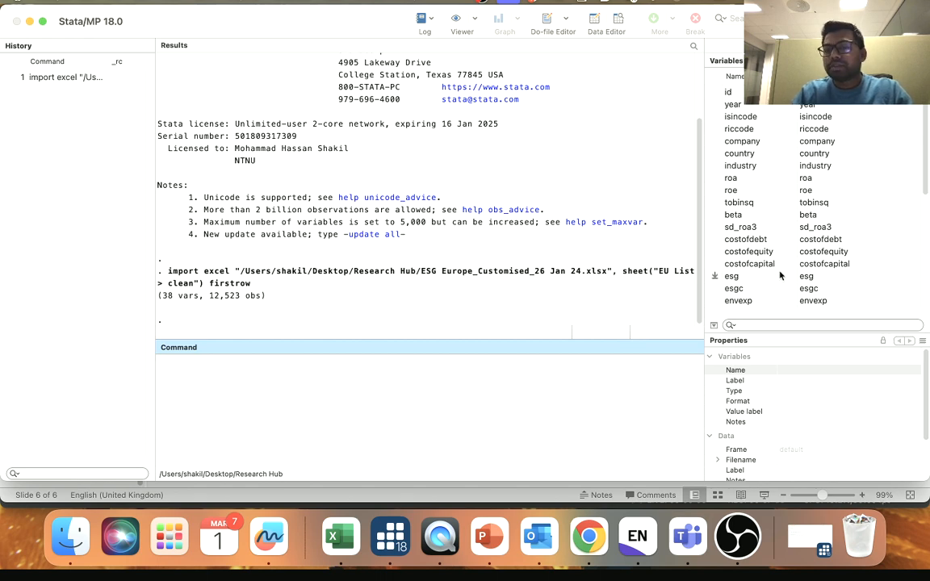
- Examine the imported variable list and the dataset's rows and columns in the Data Editor, including the id and year columns
scroll(781, 264, down, 5)
scroll(781, 256, up, 3)
scroll(781, 256, up, 3)
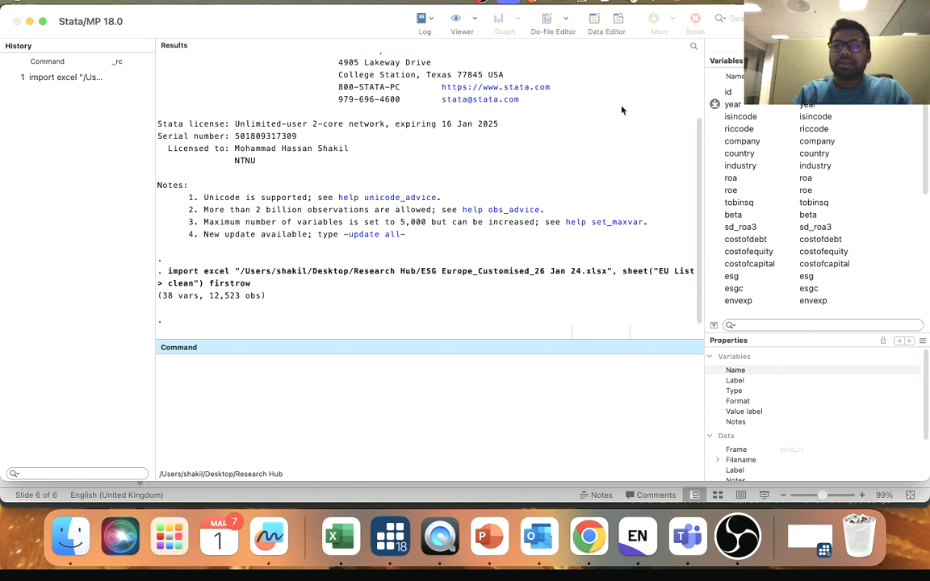
click(597, 24)
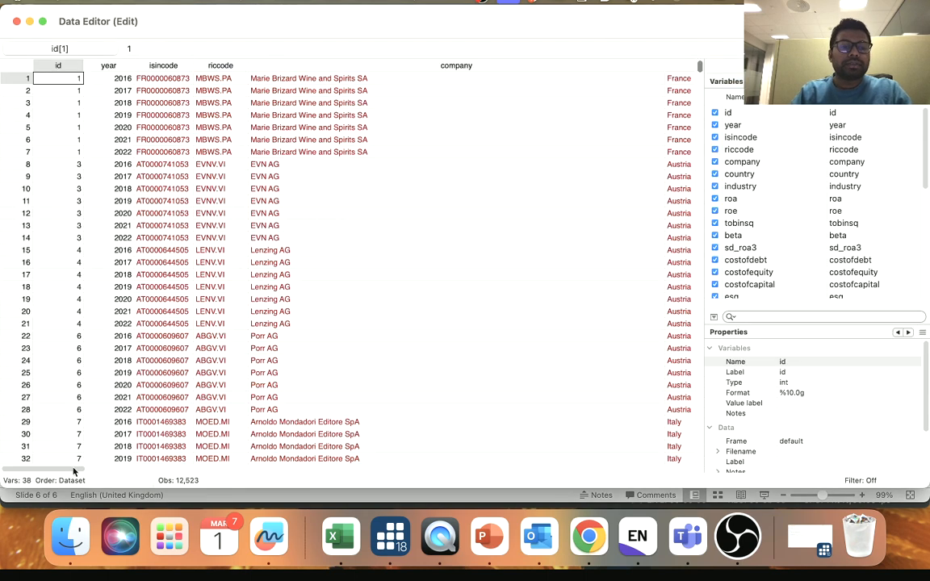
scroll(105, 475, right, 3)
scroll(123, 479, right, 15)
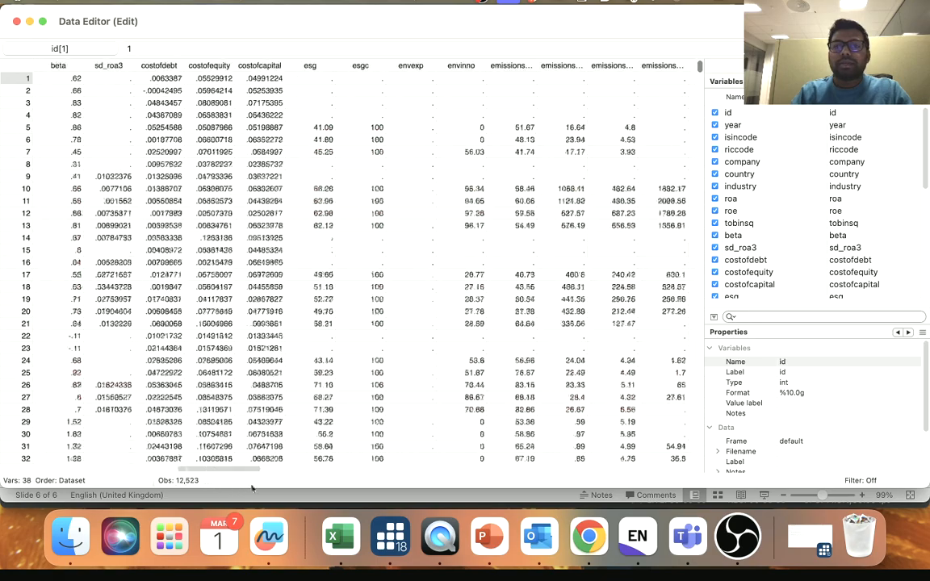
scroll(242, 460, left, 15)
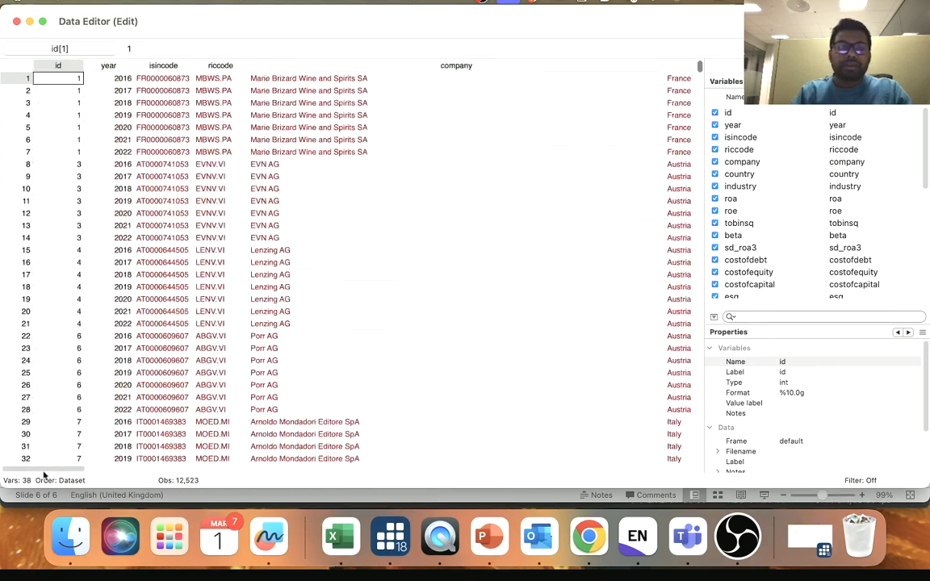
click(17, 22)
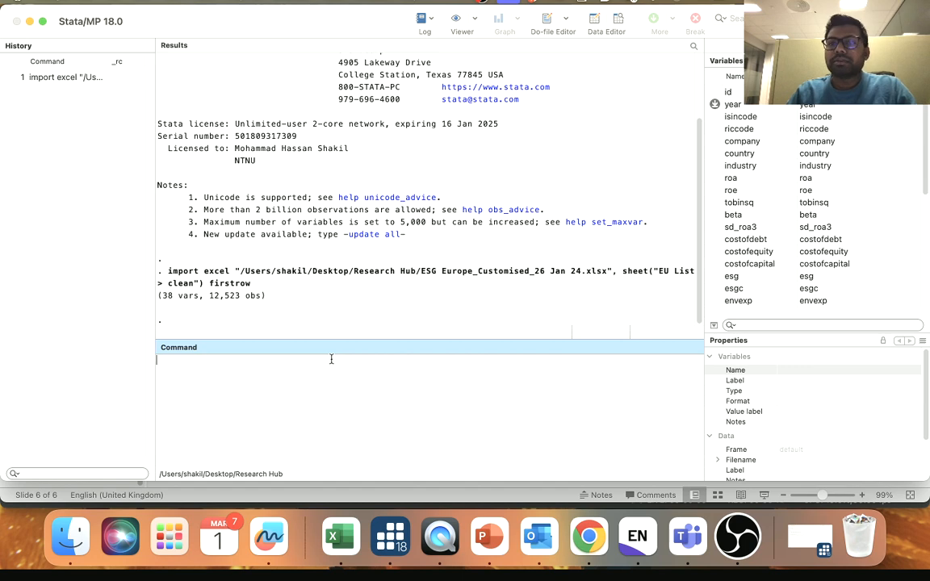
click(606, 23)
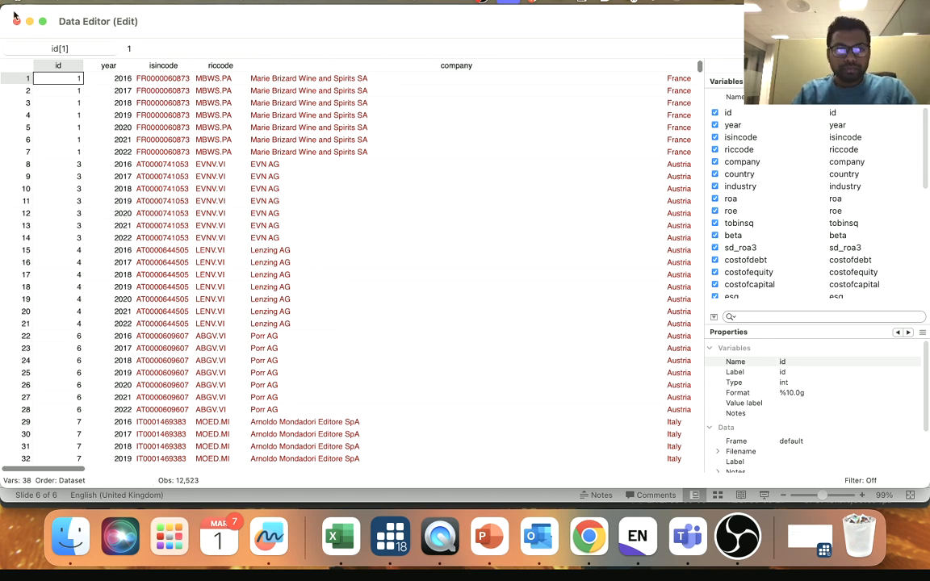
click(17, 22)
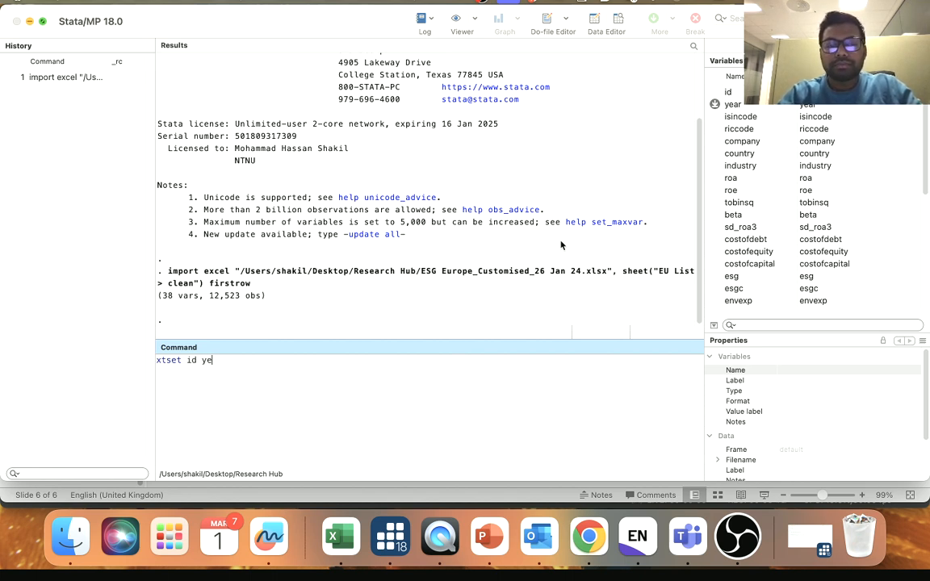
- Declare the dataset as panel data with the command xtset id year
key(Return)
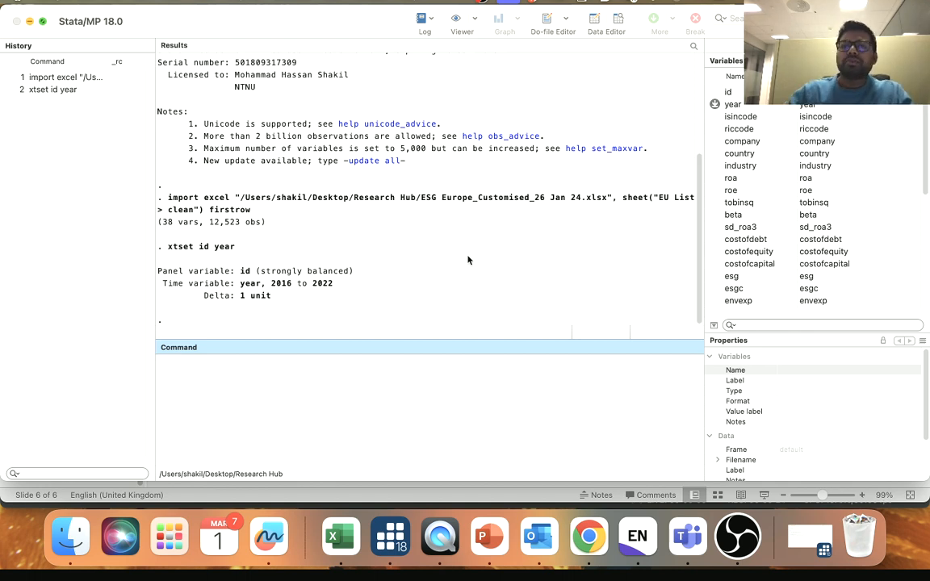
click(622, 16)
click(17, 21)
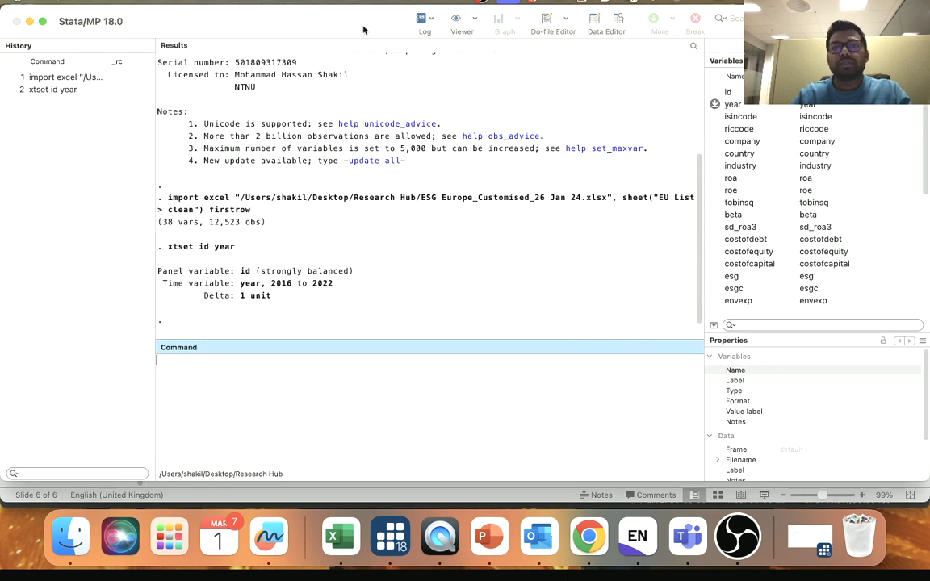
- Winsorize envinno, bgd, leverage, liquidity, logta and roa with suffix _w and the label option, using the winsor2 line from the Non-Linear model do-file
click(564, 22)
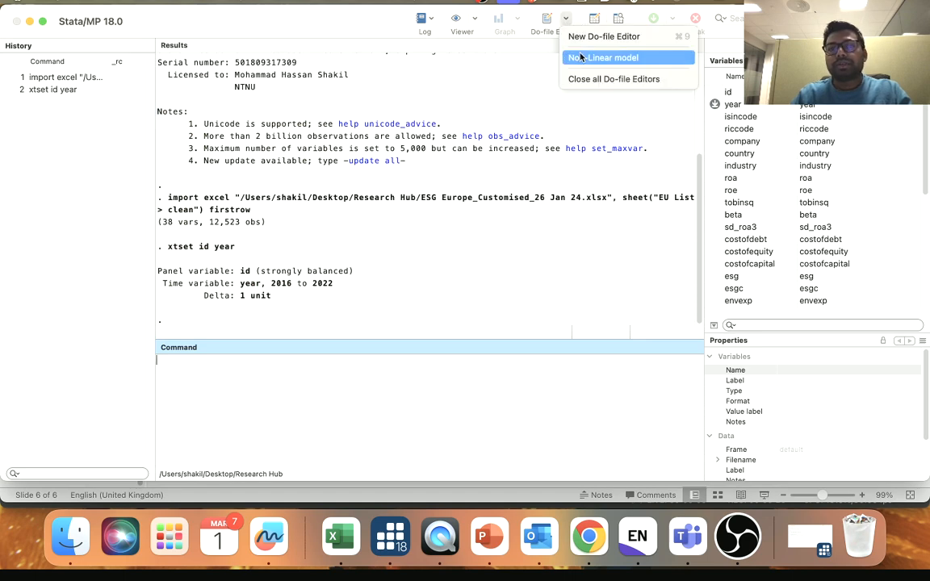
click(614, 57)
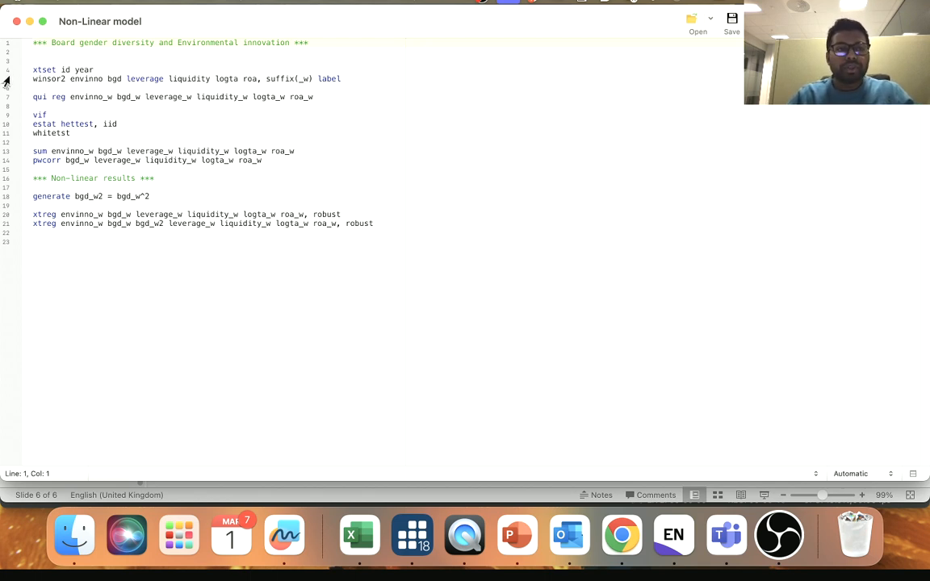
drag(33, 78, 338, 84)
key(super+c)
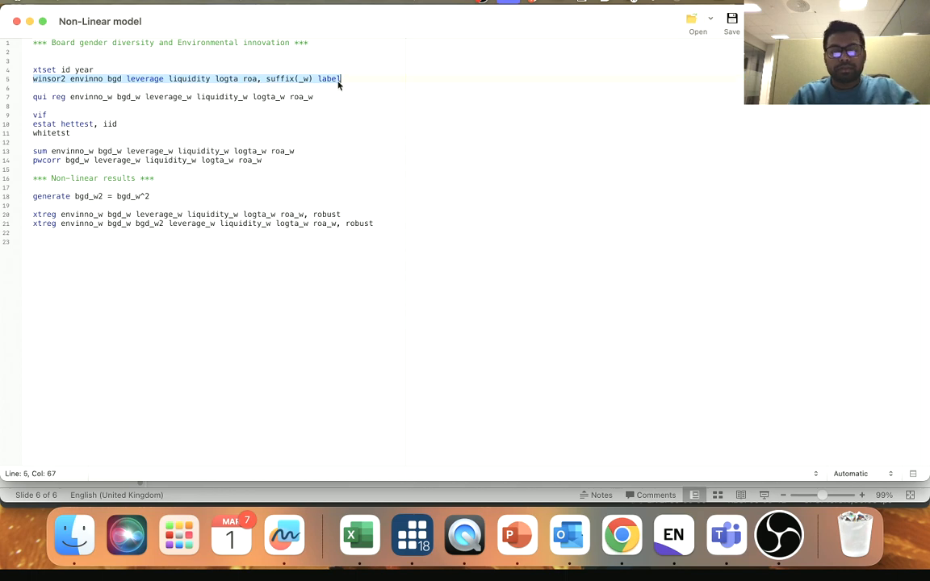
click(30, 22)
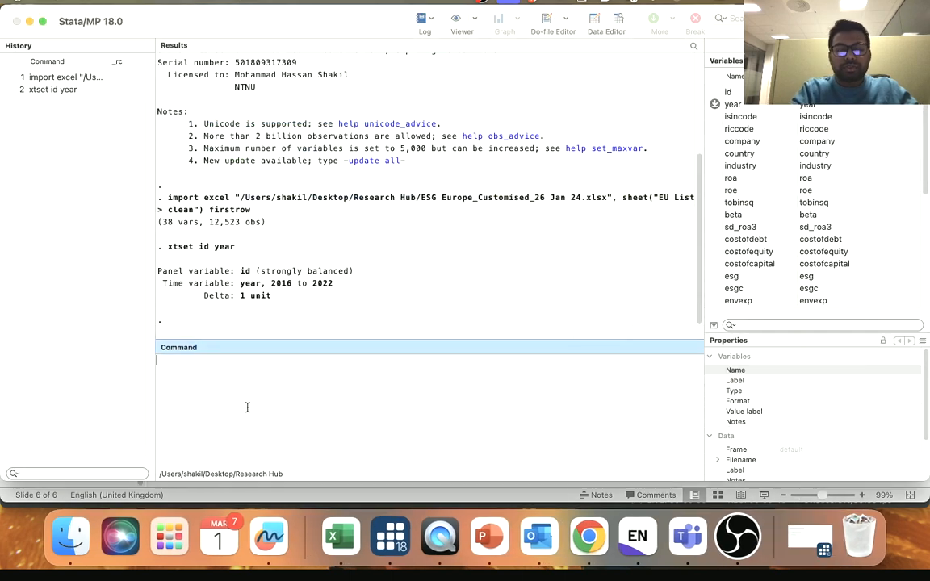
key(super+v)
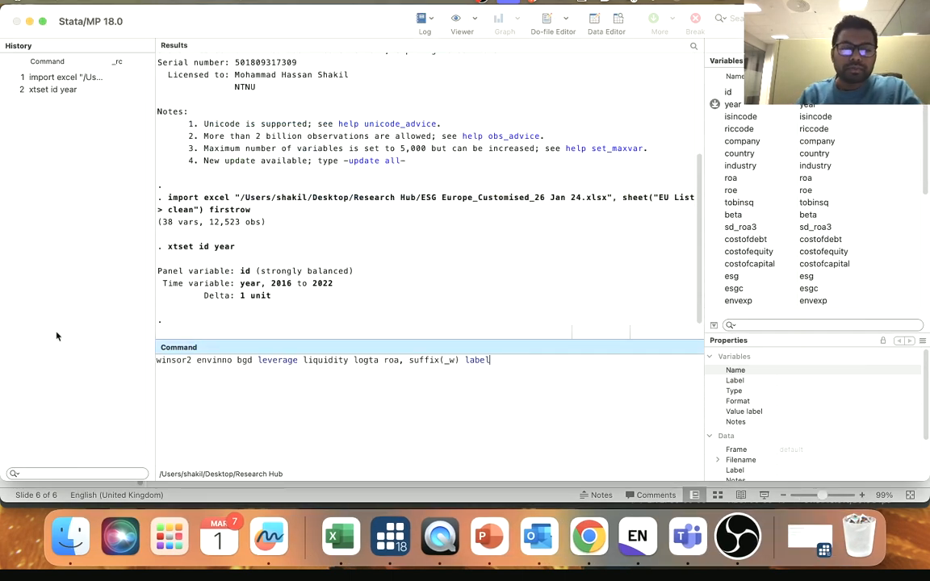
drag(192, 361, 232, 360)
click(201, 363)
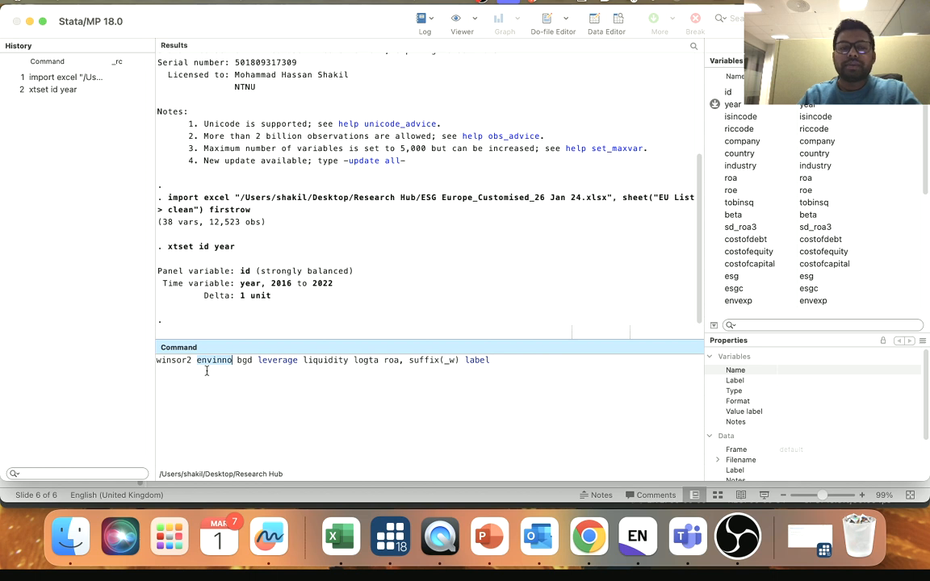
click(251, 371)
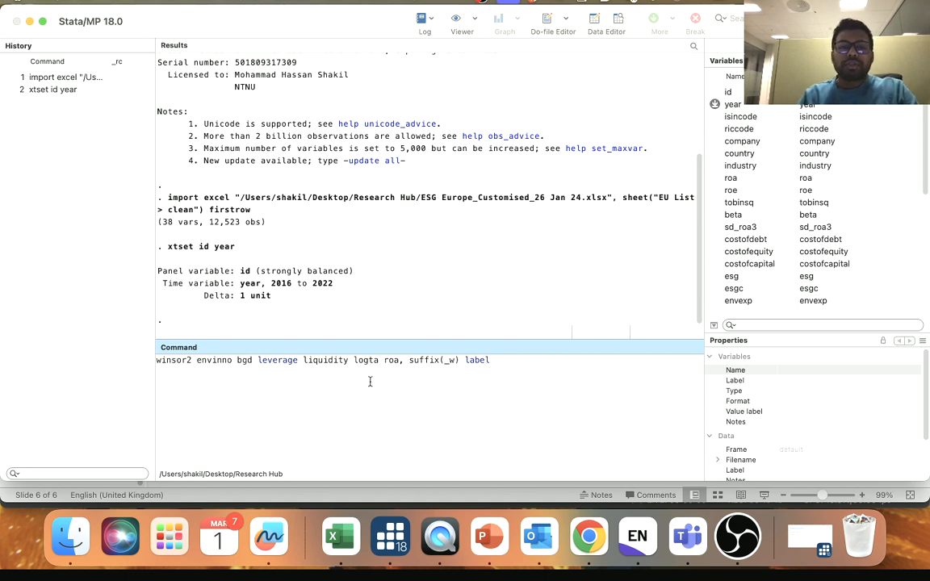
scroll(819, 277, down, 1)
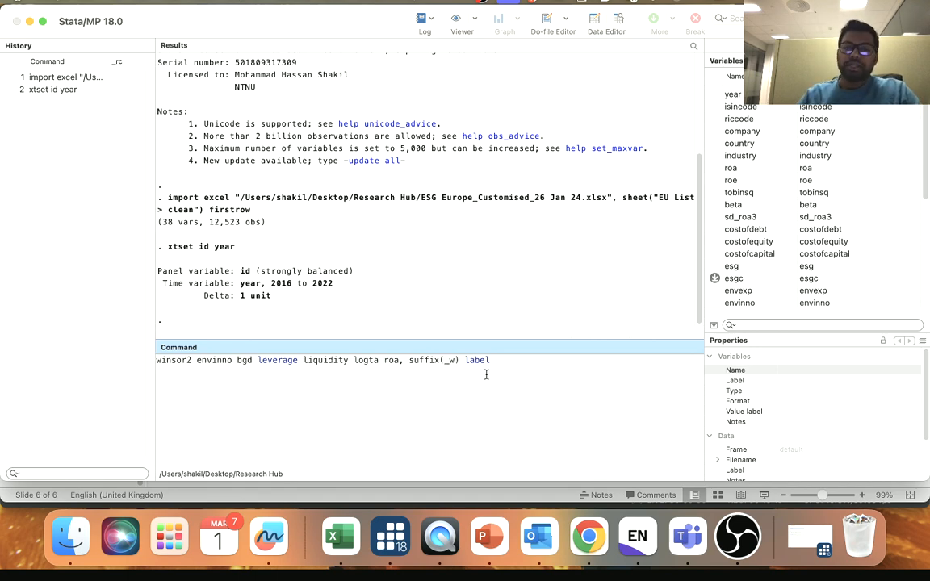
key(Return)
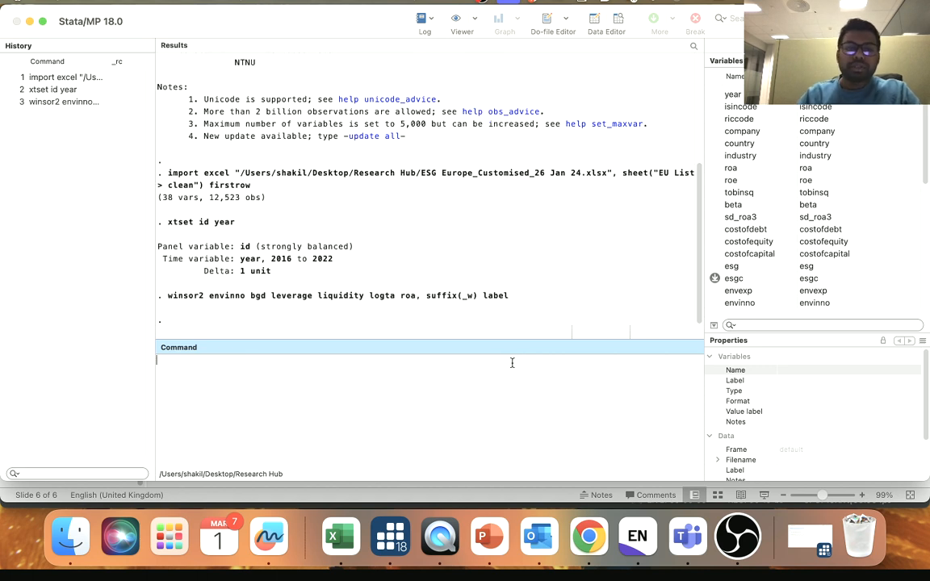
- Examine the new winsorized variables in the variable list and their values in the Data Editor
scroll(803, 230, down, 10)
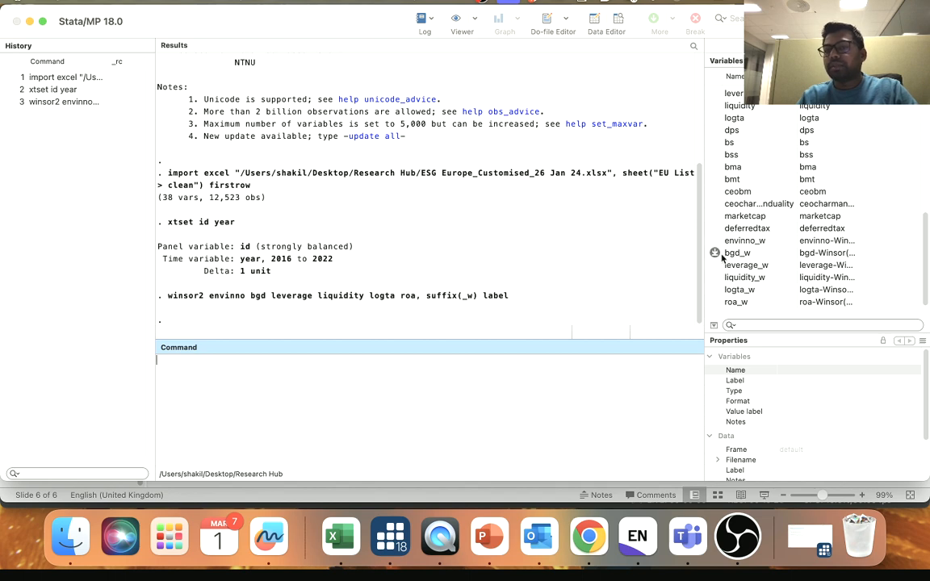
click(606, 23)
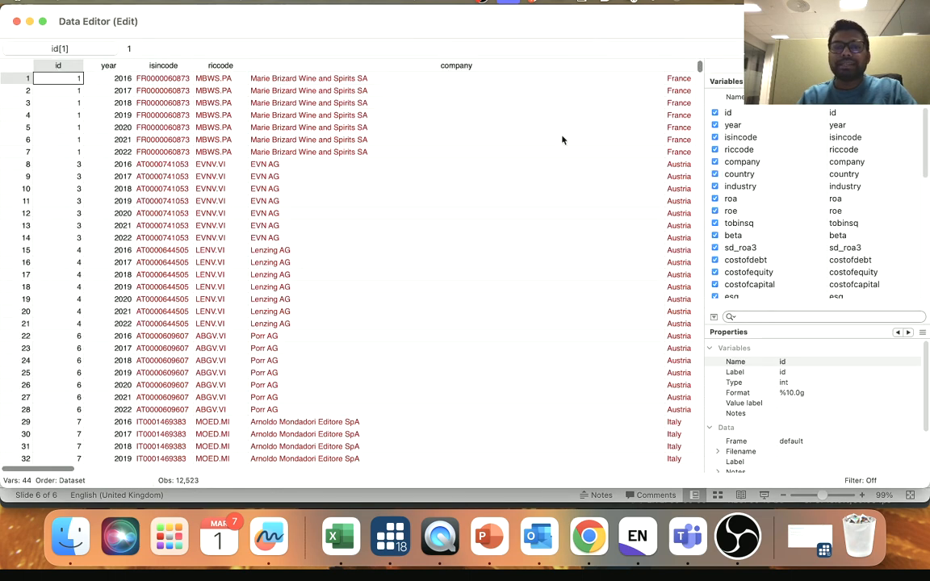
drag(37, 471, 545, 517)
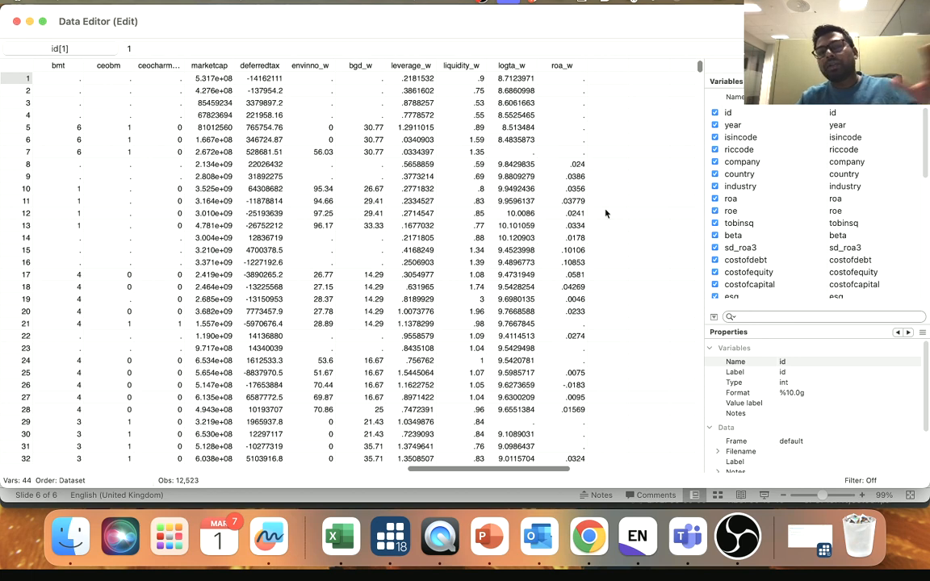
click(16, 22)
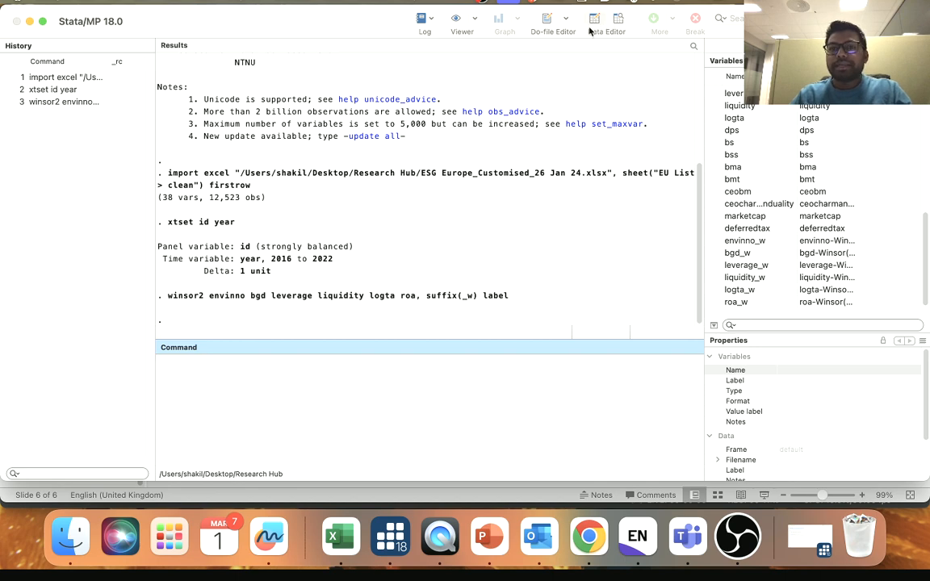
- Copy the qui reg line for envinno_w from the Non-Linear model do-file into the main window's command area
click(566, 18)
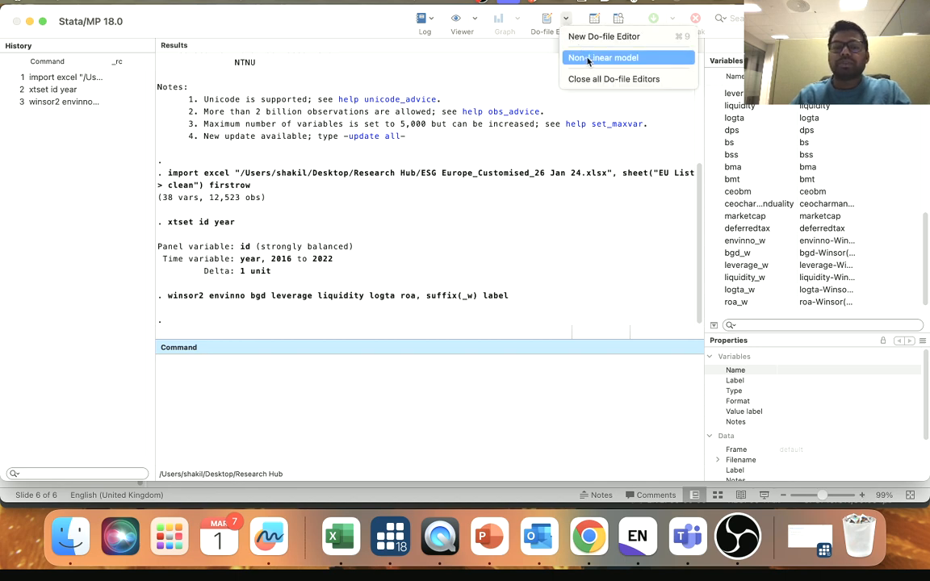
click(598, 57)
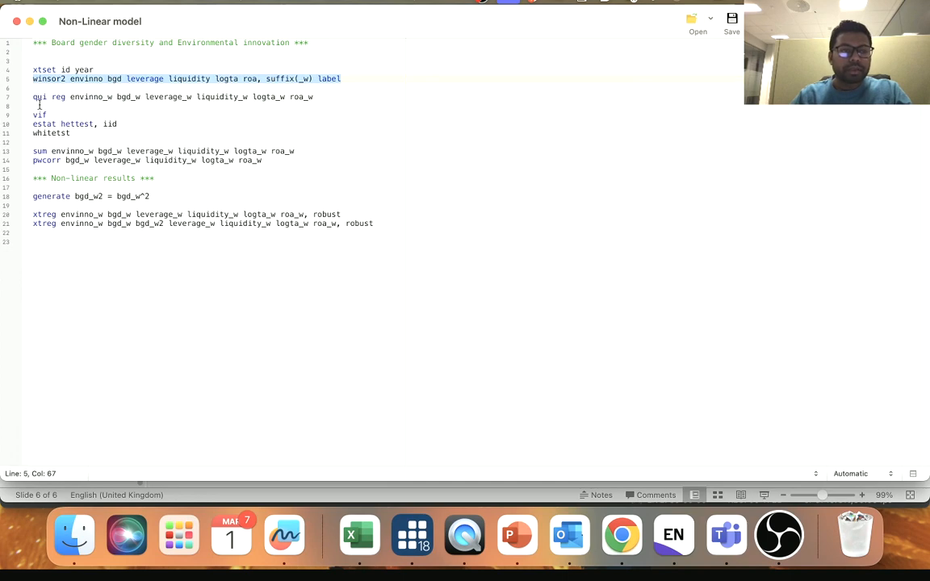
click(43, 97)
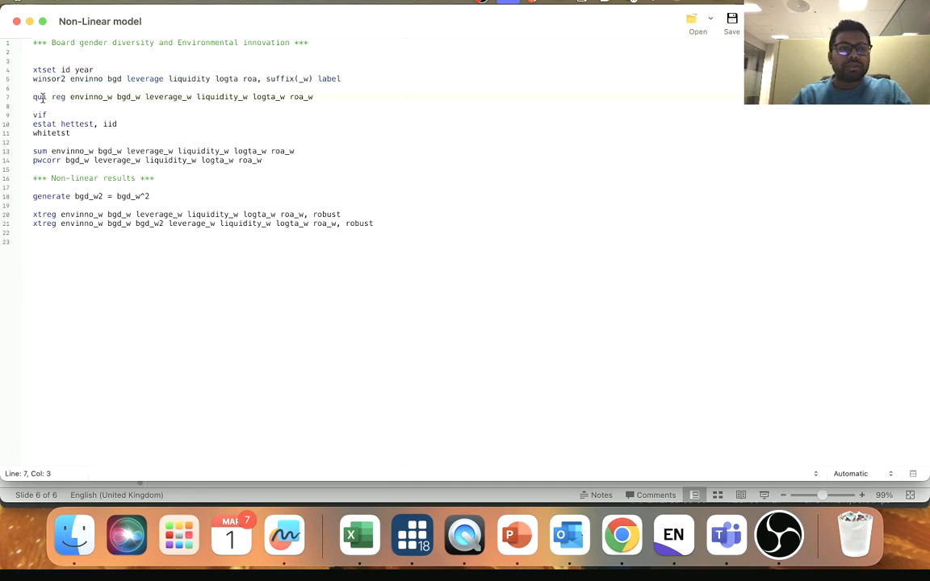
drag(33, 97, 112, 95)
click(71, 102)
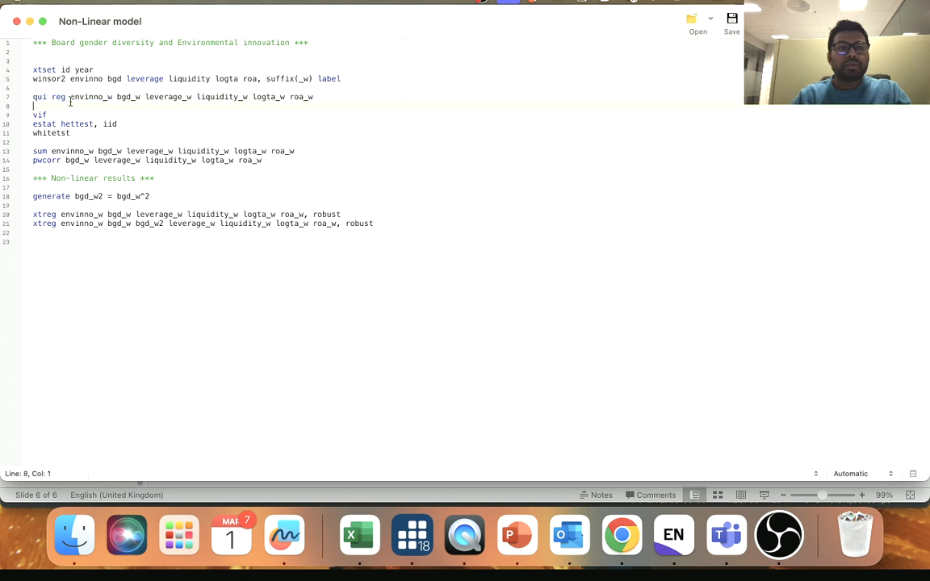
drag(33, 96, 327, 97)
key(super+c)
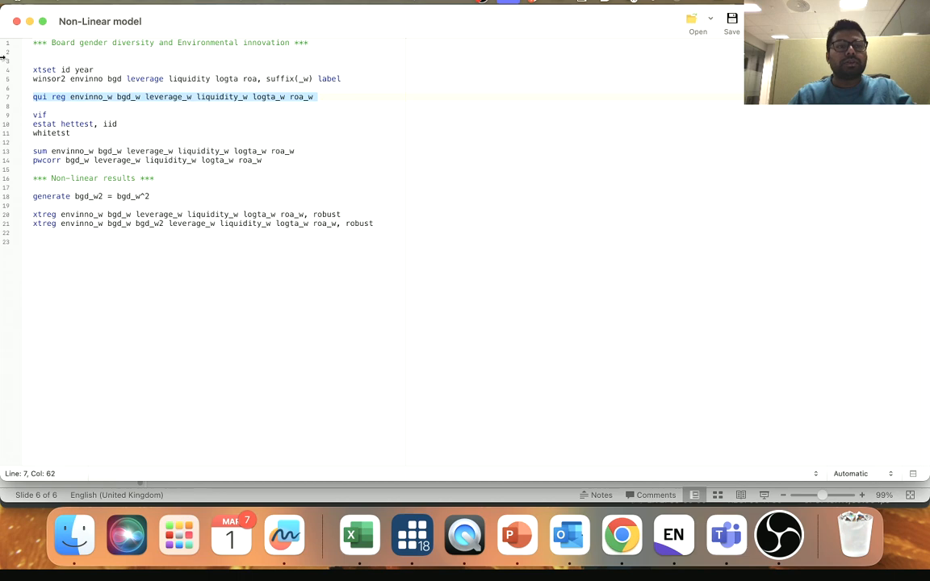
click(29, 21)
click(297, 382)
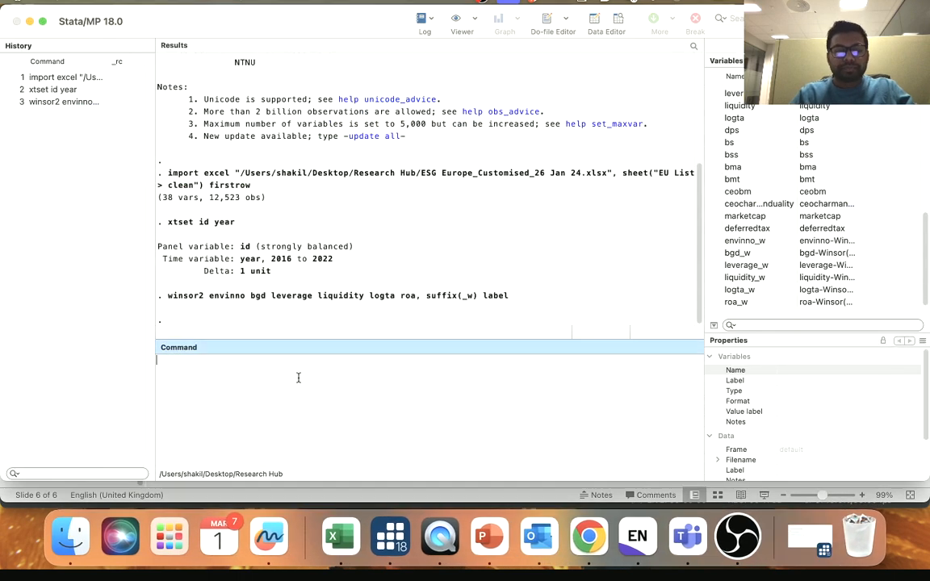
key(super+v)
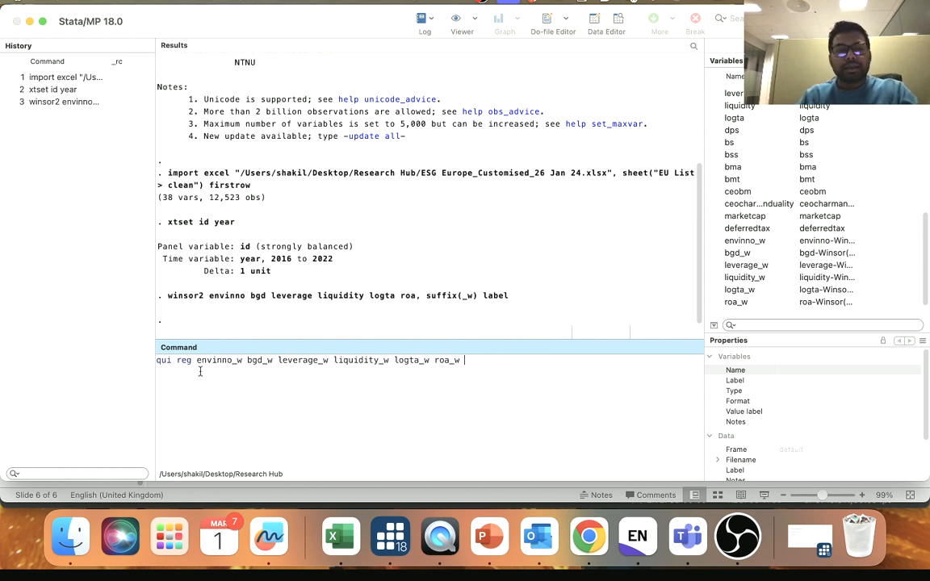
- Run the quiet regression of envinno_w on bgd_w, leverage_w, liquidity_w, logta_w and roa_w, and check multicollinearity with vif
drag(196, 360, 239, 361)
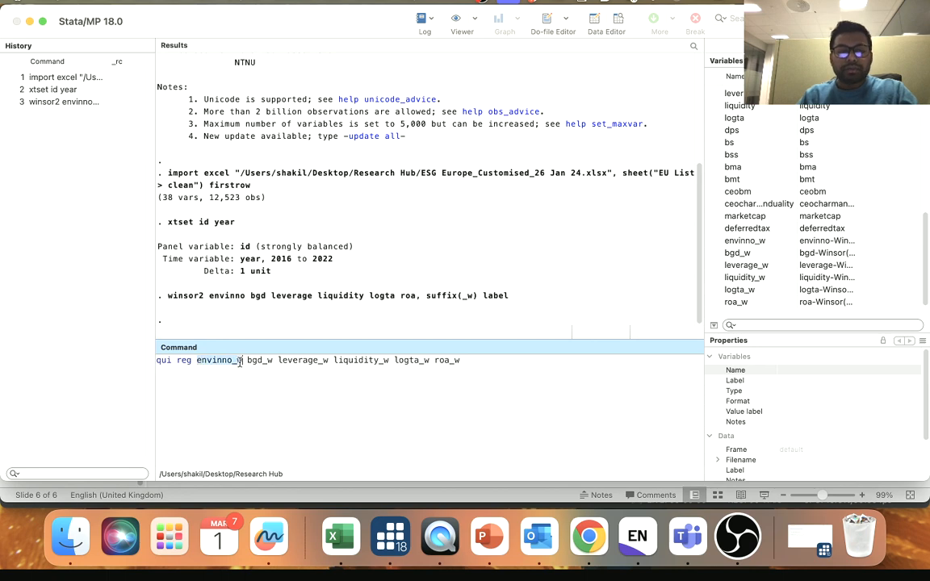
click(246, 361)
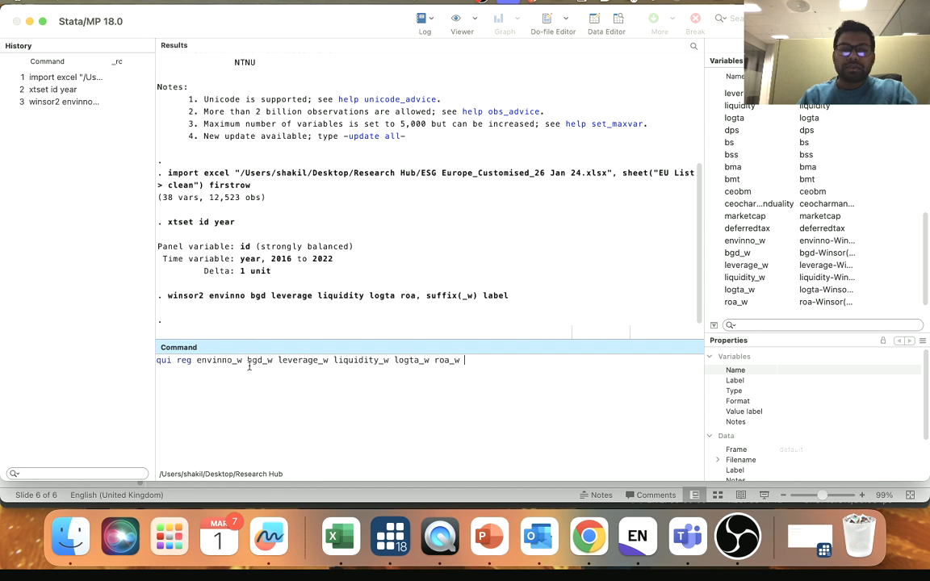
drag(247, 361, 272, 361)
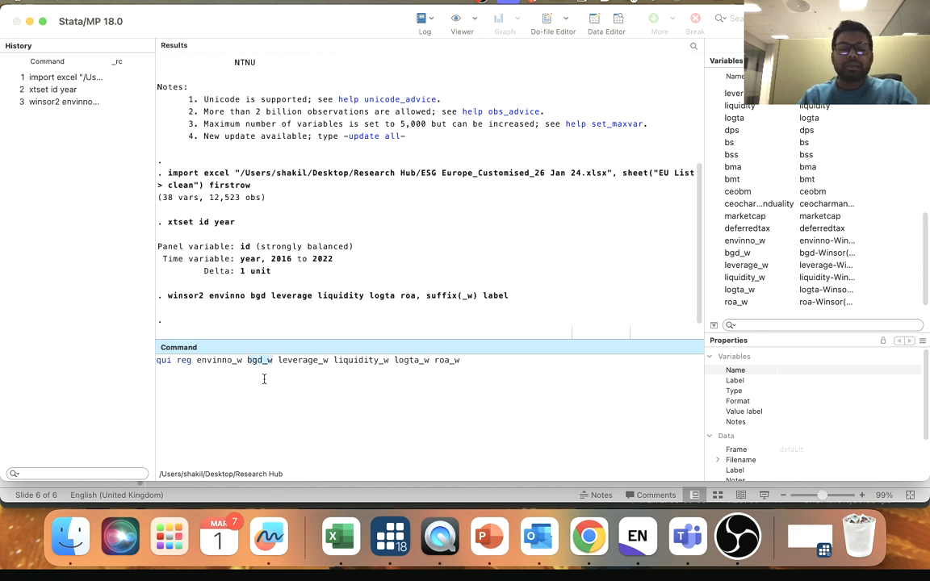
click(306, 379)
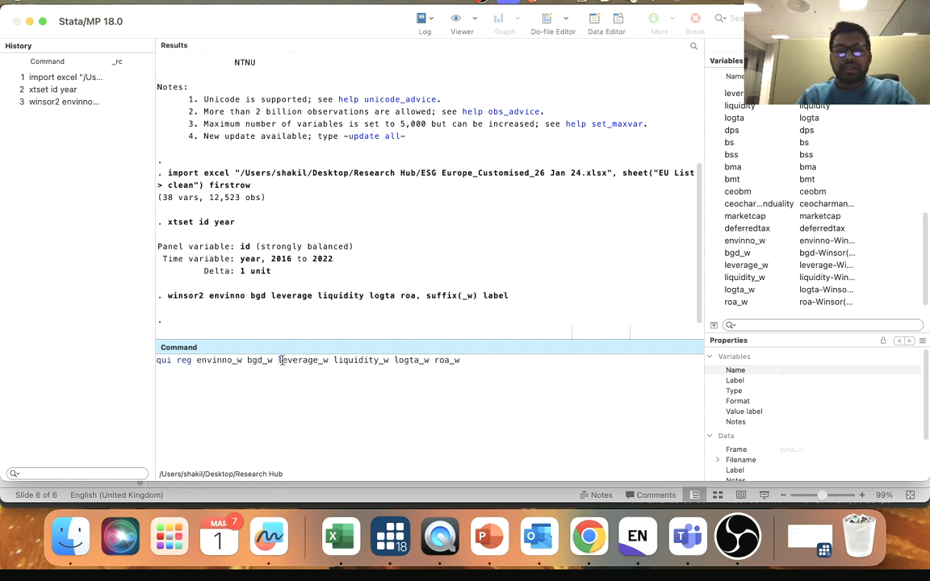
drag(280, 360, 464, 362)
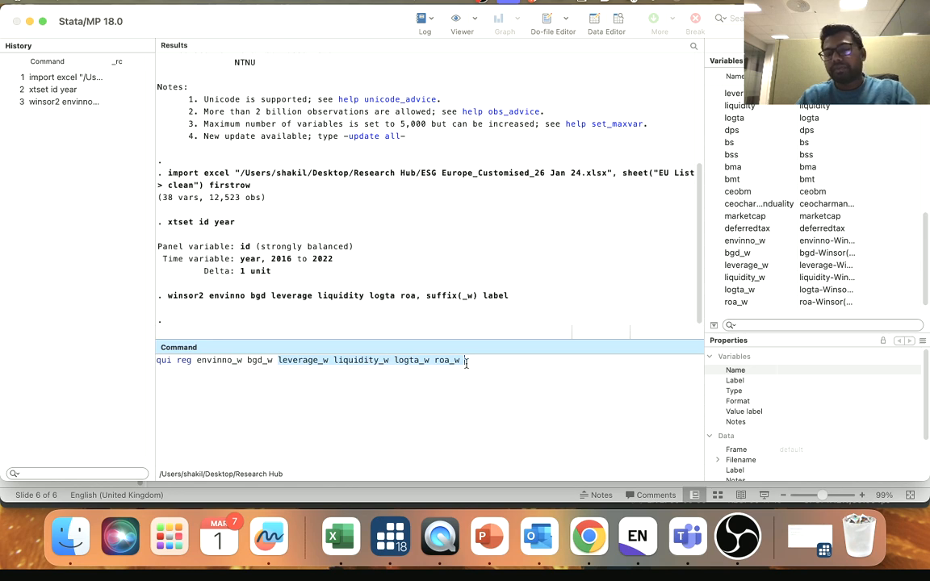
click(456, 368)
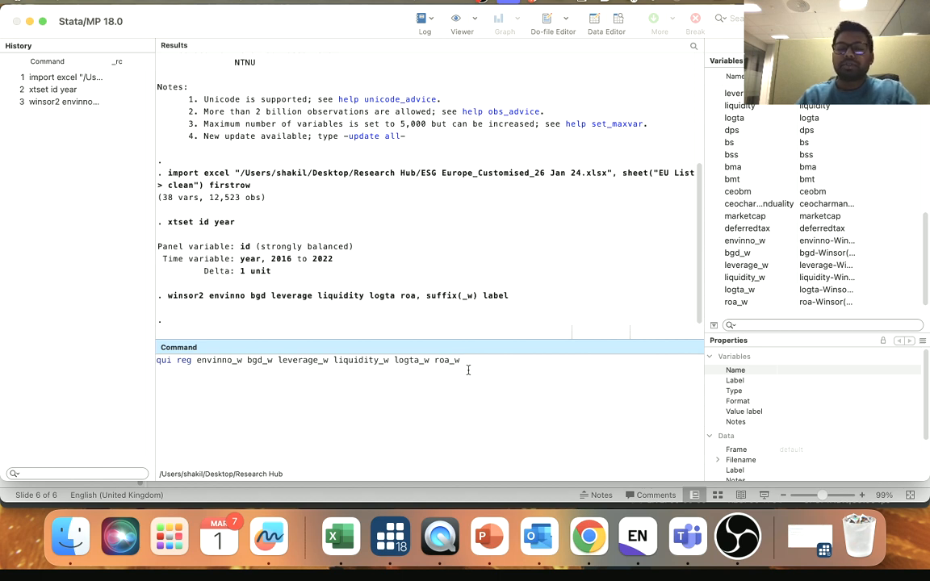
key(Return)
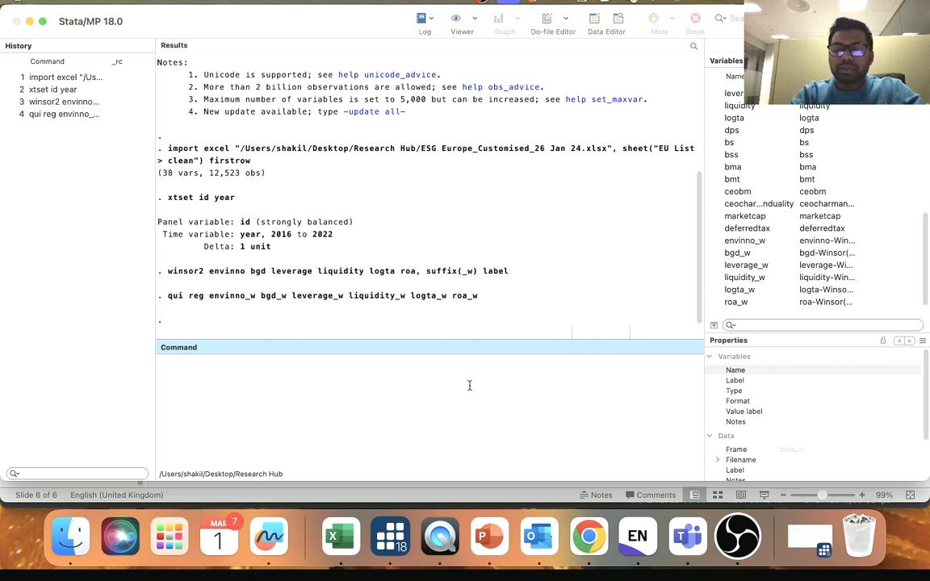
text(vif)
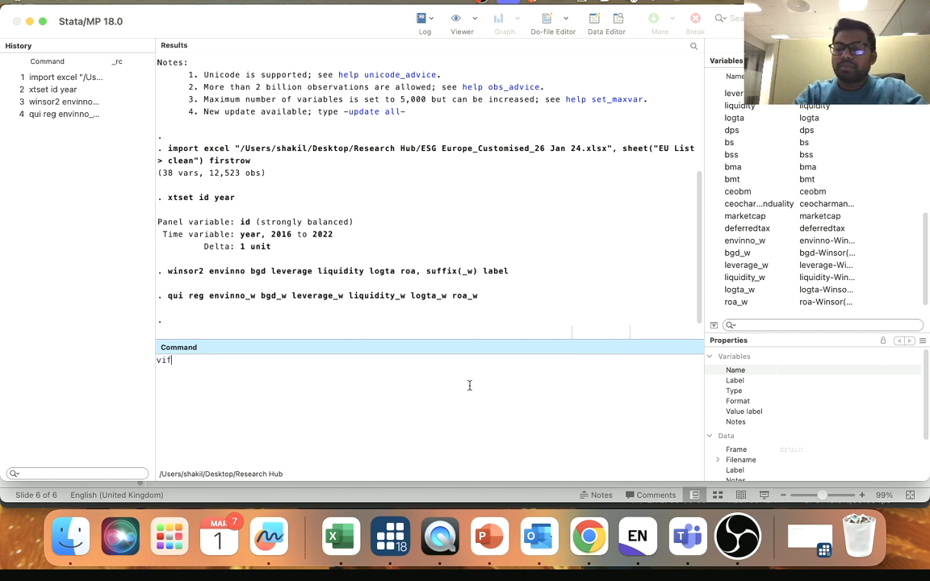
key(Return)
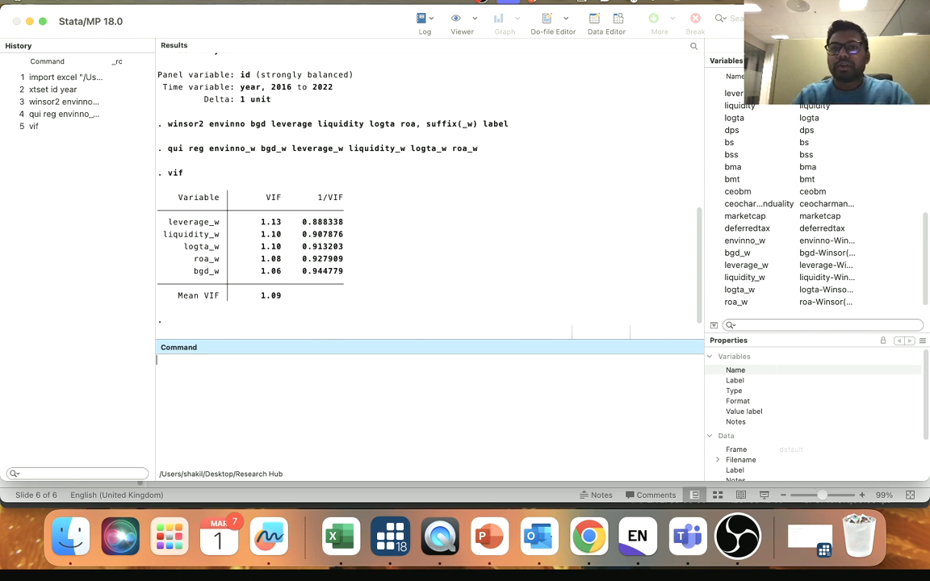
- Run the do-file's heteroskedasticity tests, estat hettest, iid and whitetst, and check the p-values of both
click(566, 18)
click(485, 156)
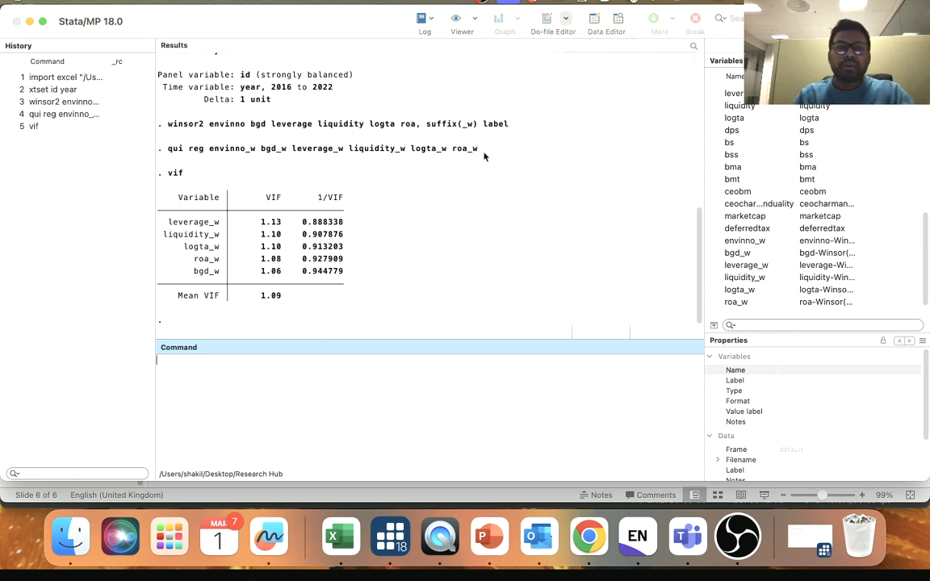
click(65, 140)
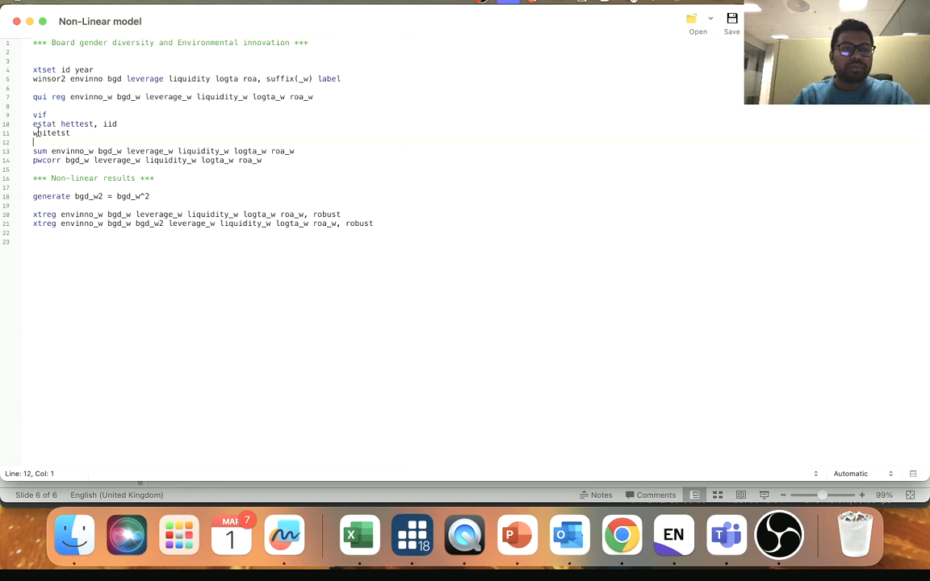
drag(33, 122, 78, 132)
key(super+c)
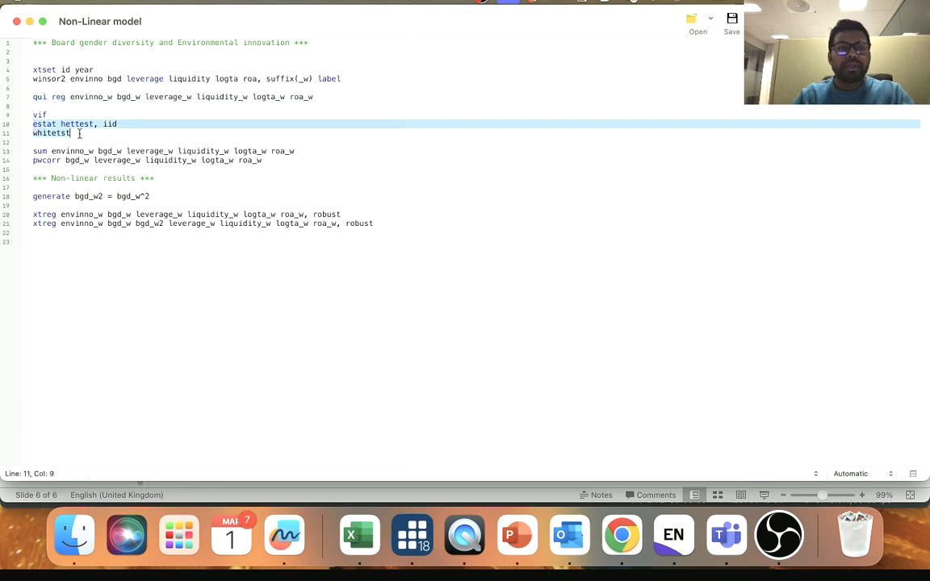
click(30, 22)
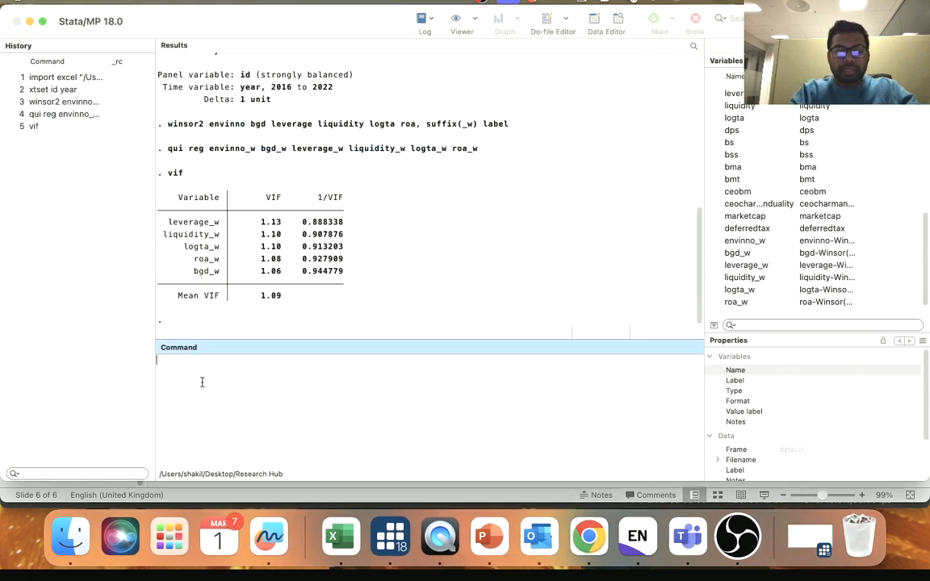
key(super+v)
key(Return)
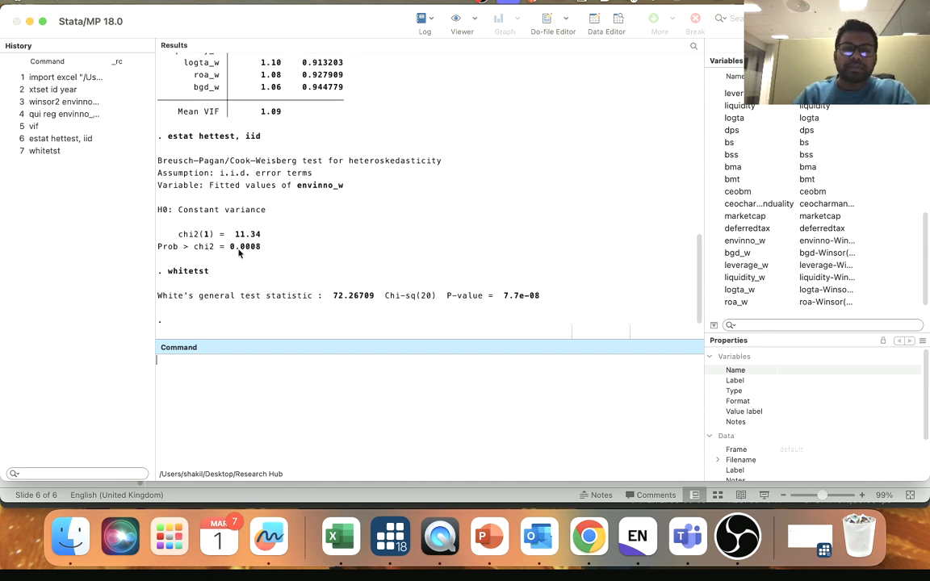
drag(230, 249, 264, 248)
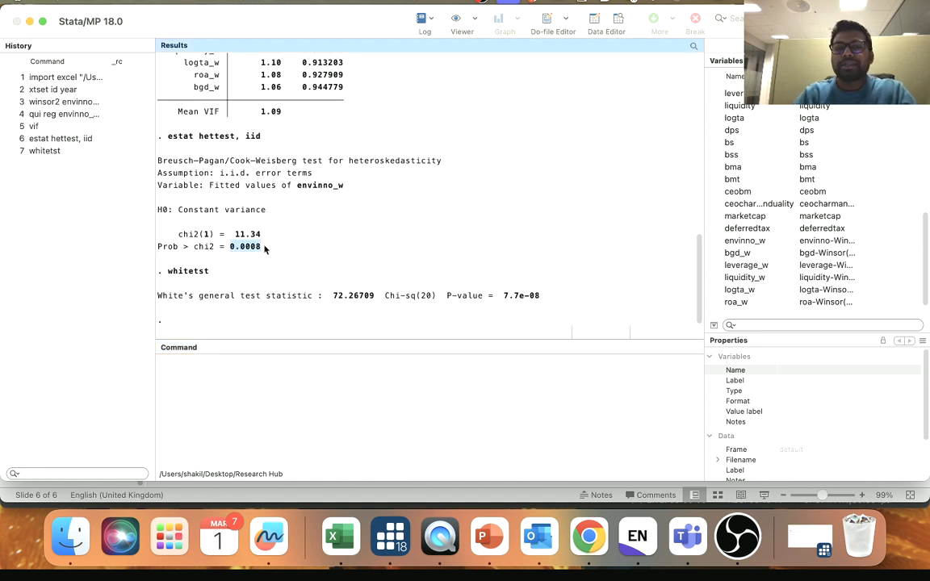
click(236, 250)
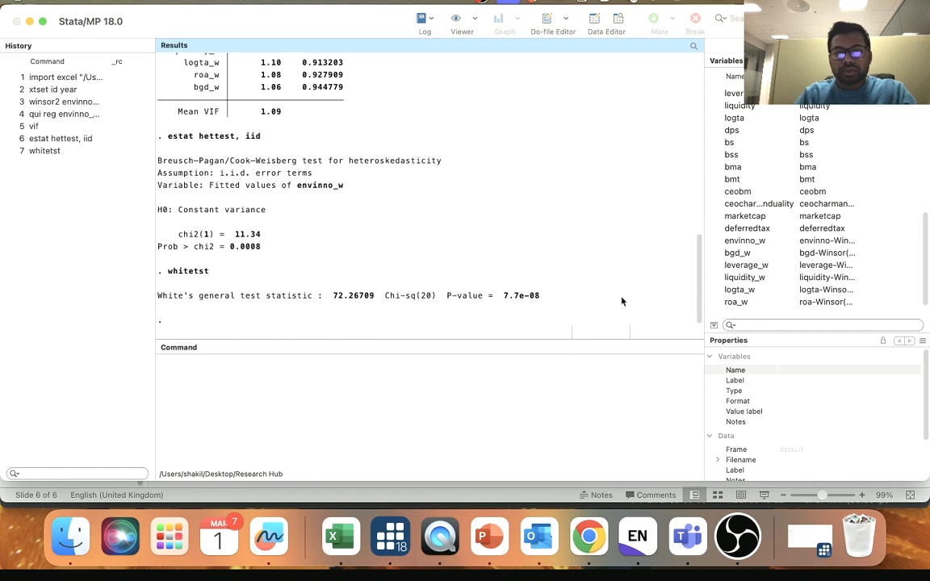
mouse_move(505, 296)
mouse_down()
mouse_move(537, 298)
mouse_move(522, 299)
mouse_up()
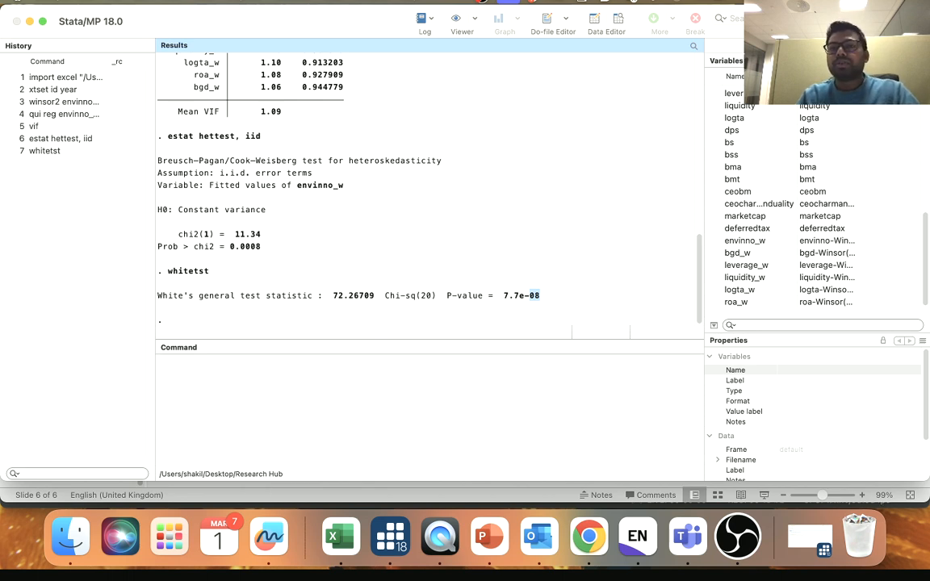
- Summarize envinno_w, bgd_w, leverage_w, liquidity_w, logta_w and roa_w with the do-file's sum line, leaving out the pwcorr line
click(566, 18)
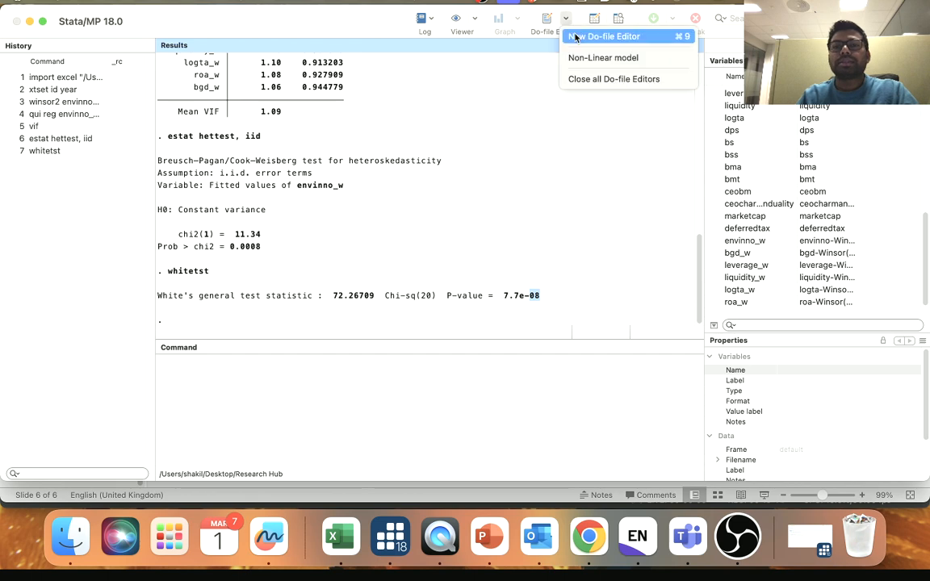
click(560, 78)
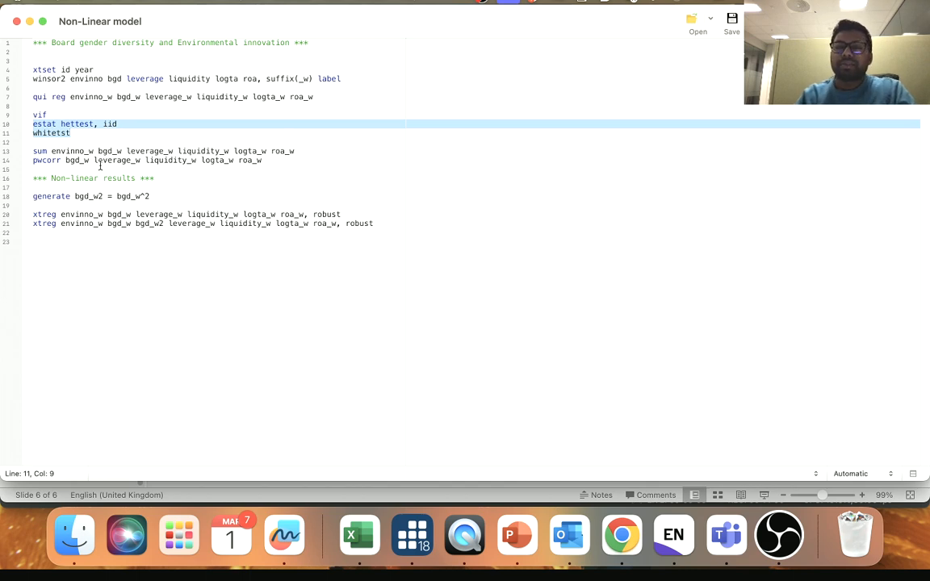
click(37, 150)
drag(33, 150, 269, 160)
key(super+c)
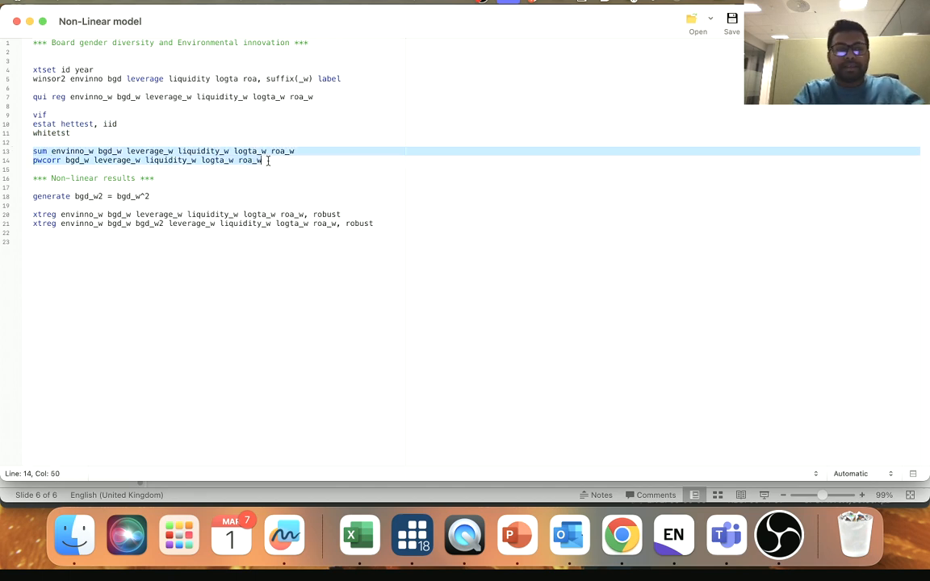
click(29, 23)
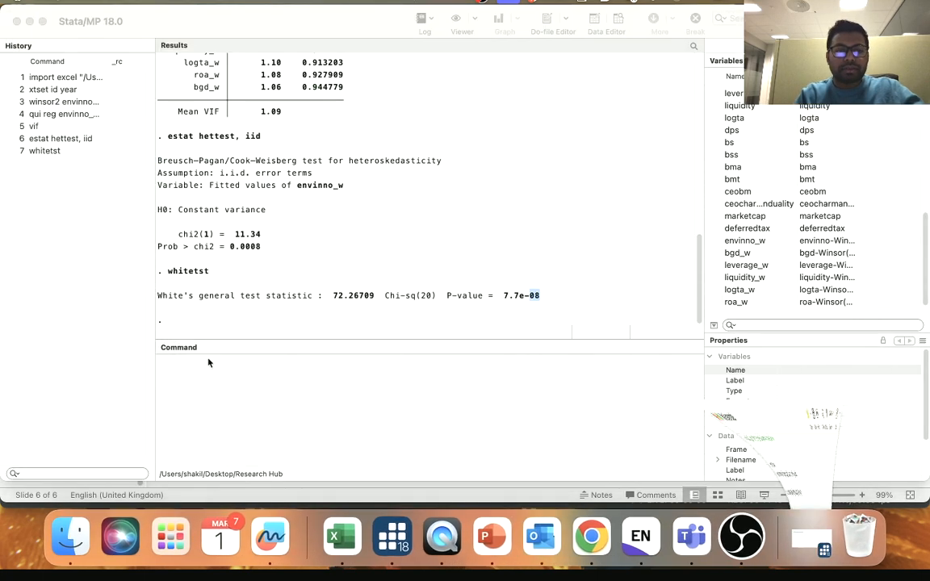
key(super+v)
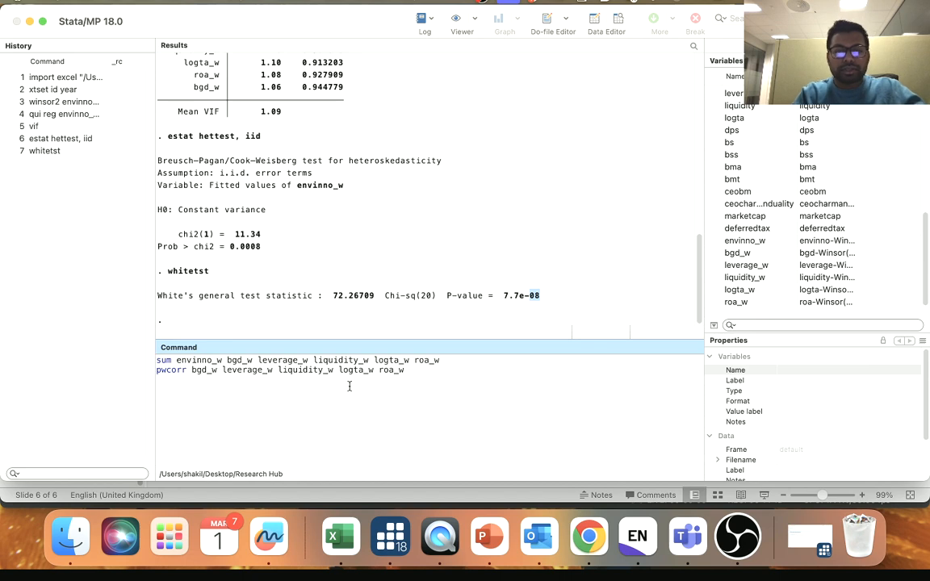
triple_click(183, 371)
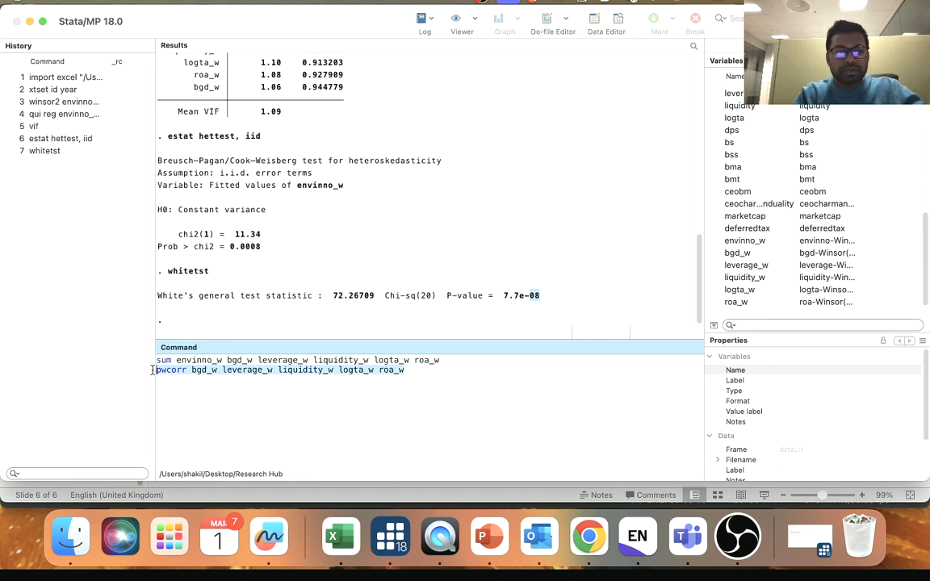
key(BackSpace)
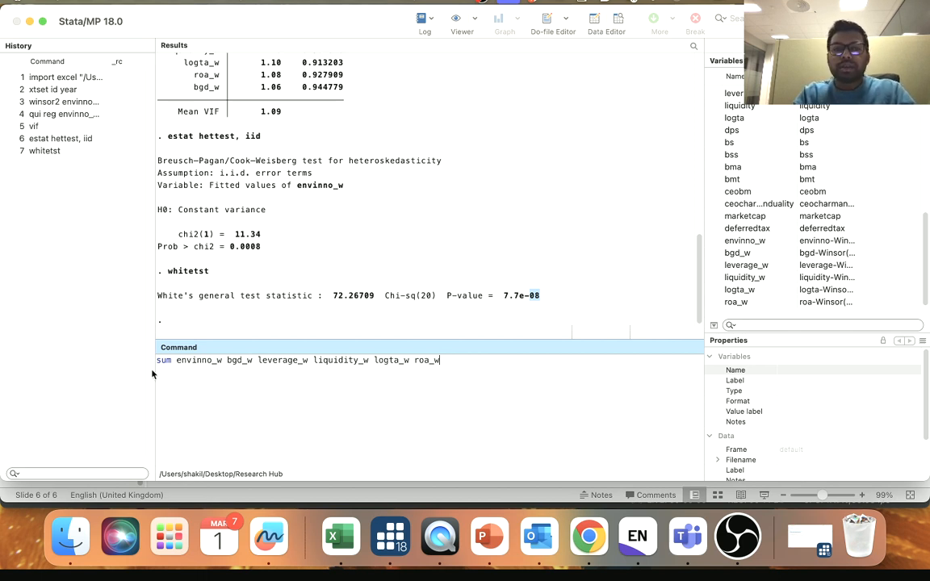
key(Return)
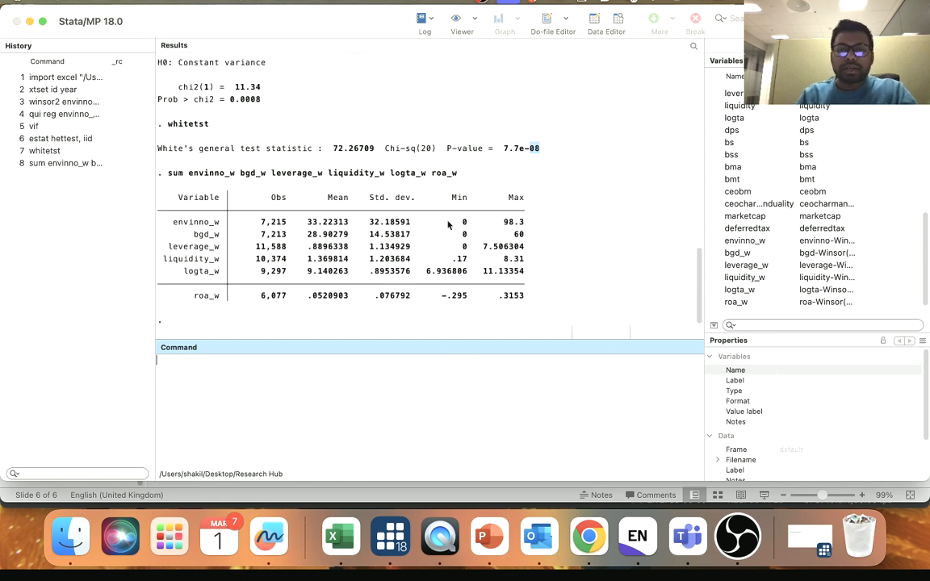
click(187, 210)
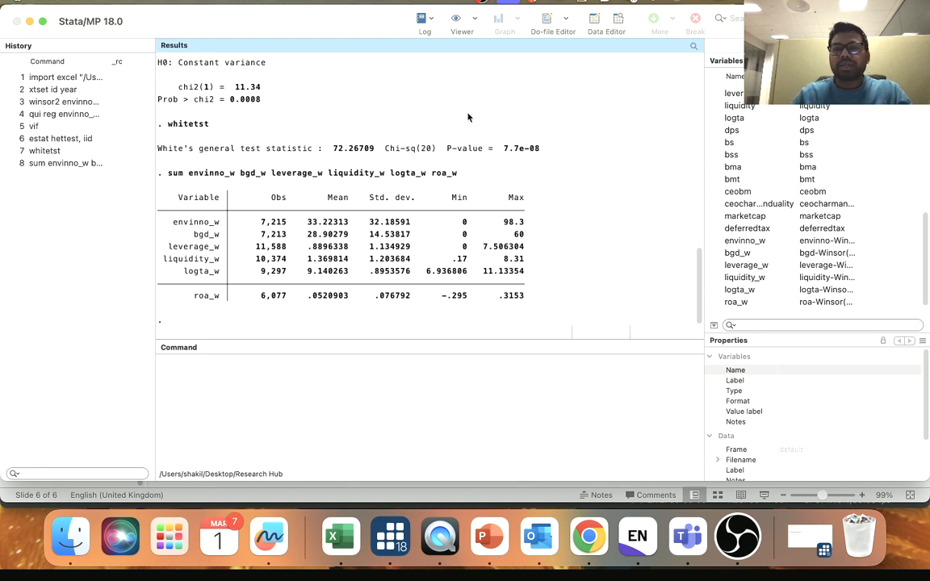
- Copy the pwcorr line for bgd_w, leverage_w, liquidity_w, logta_w and roa_w from the Non-Linear model do-file and minimize the editor
click(565, 20)
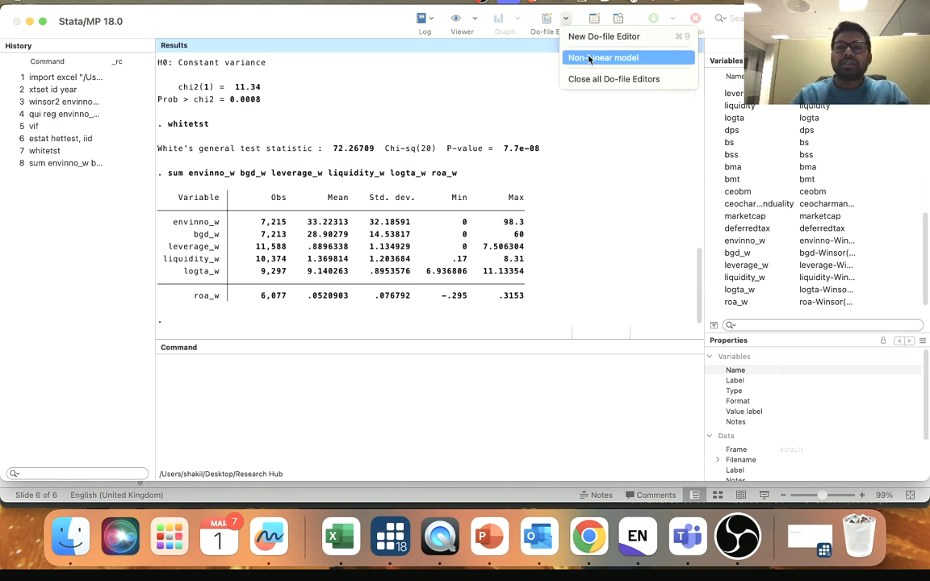
click(589, 58)
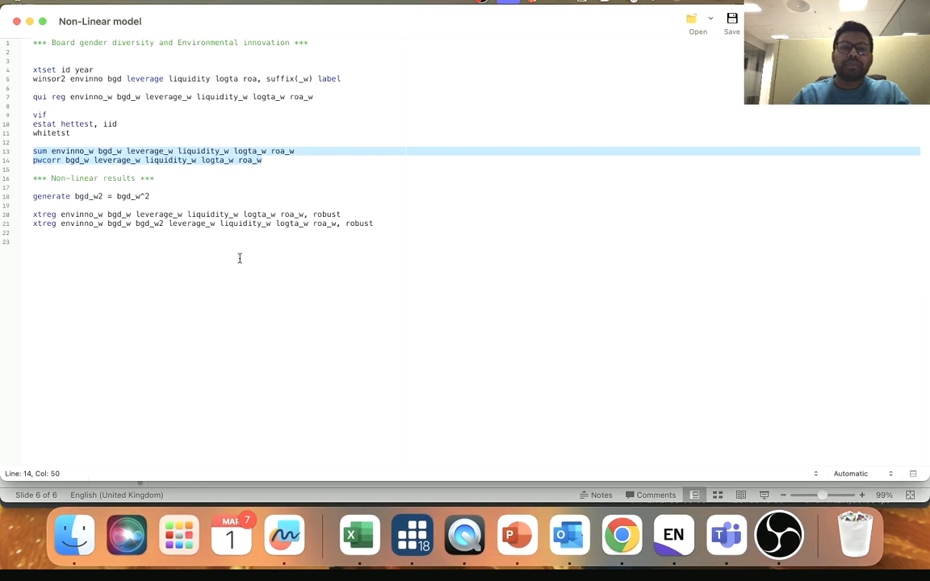
click(113, 164)
click(36, 162)
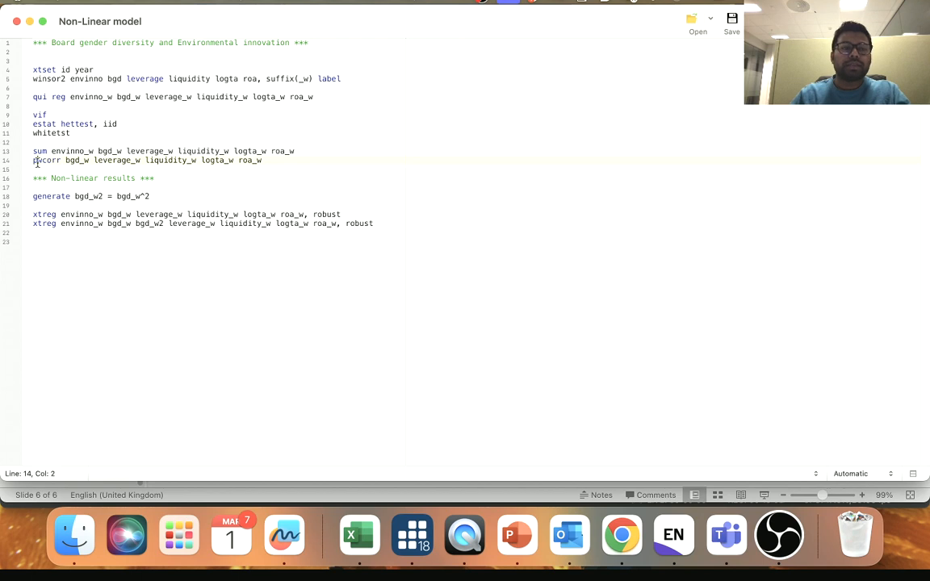
drag(33, 159, 292, 159)
key(cmd+c)
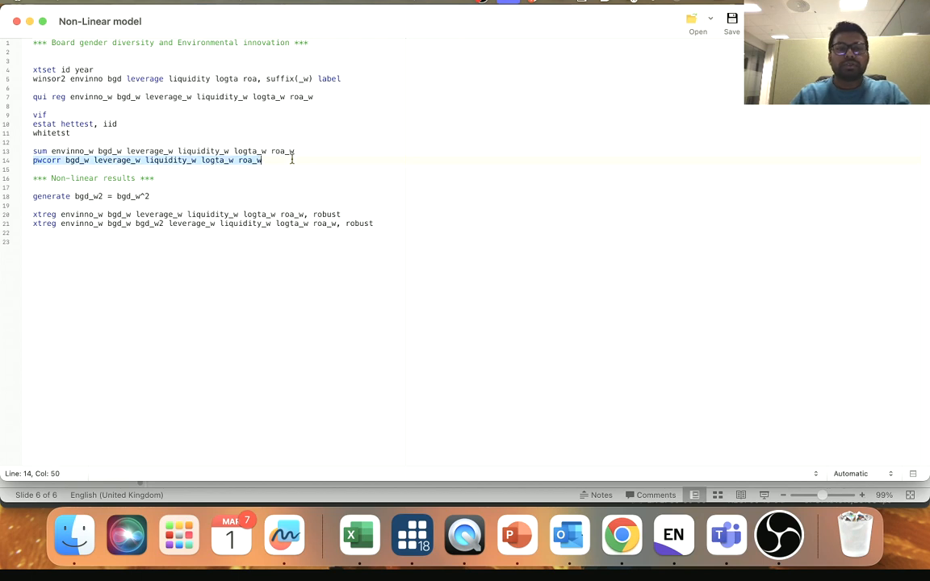
click(29, 22)
- Run the pwcorr command on bgd_w, leverage_w, liquidity_w, logta_w and roa_w, and review the correlation matrix alongside the earlier diagnostics
click(208, 383)
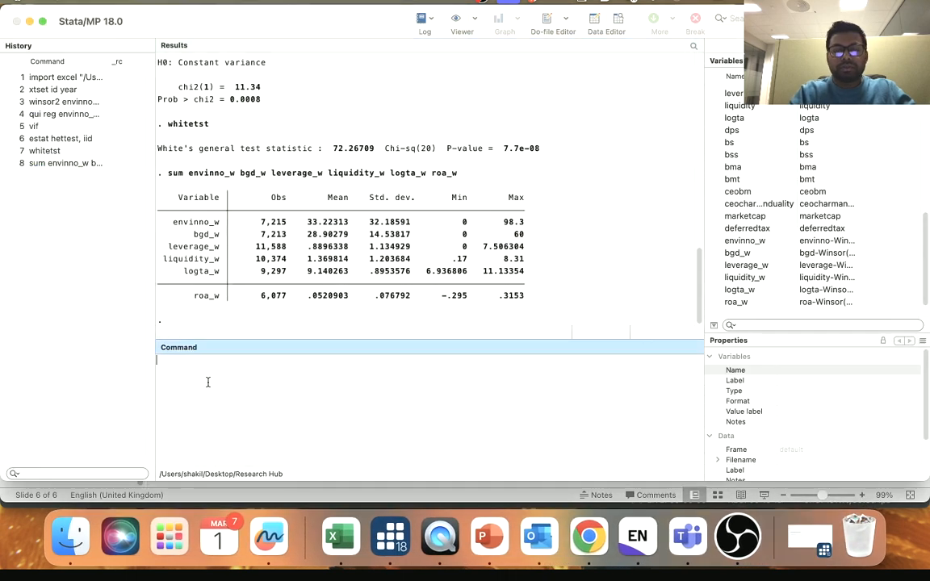
key(cmd+v)
key(Return)
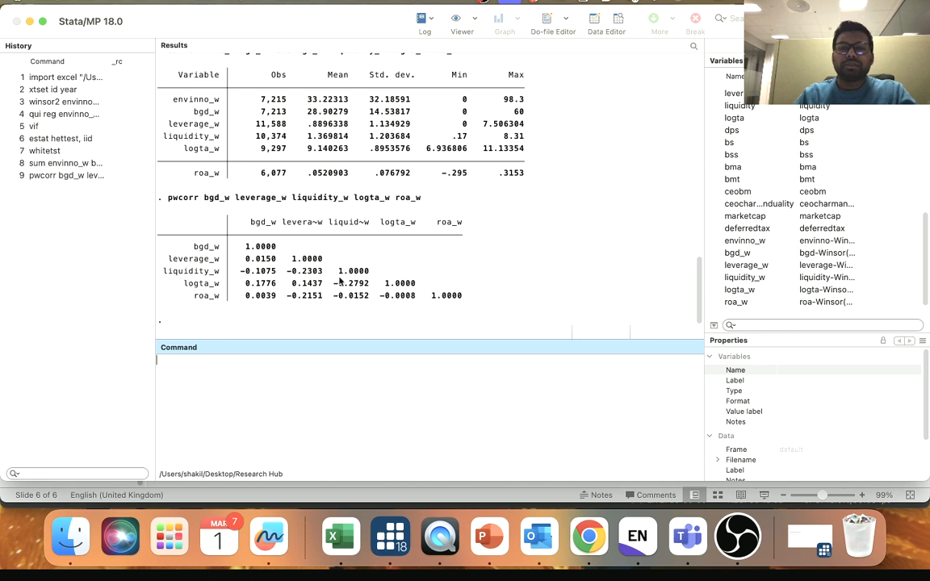
scroll(358, 272, up, 2)
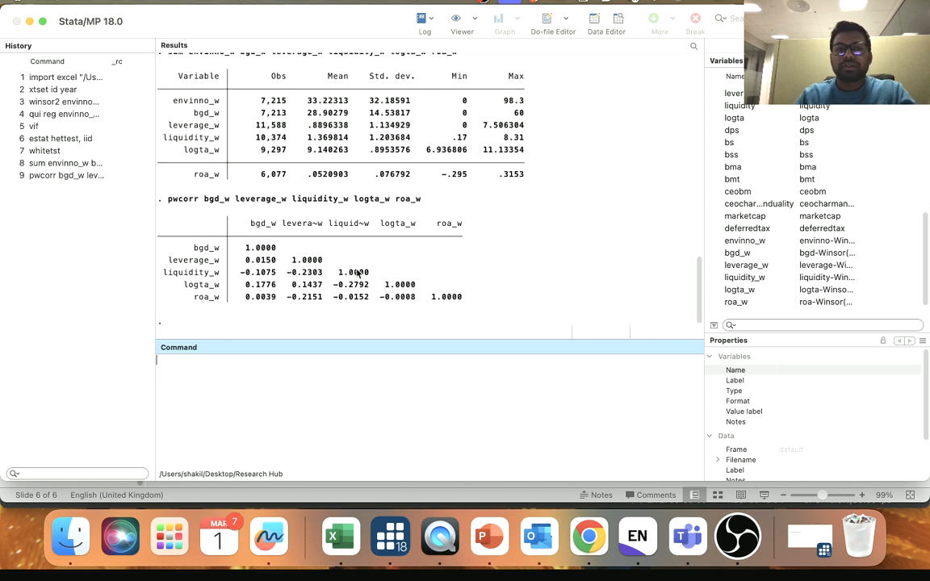
scroll(320, 240, up, 3)
scroll(319, 240, up, 5)
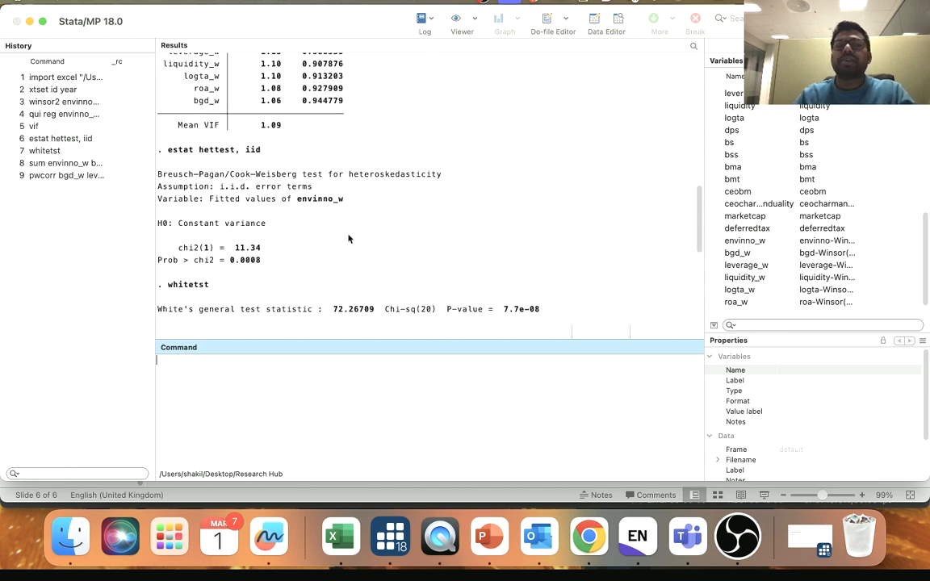
scroll(331, 246, down, 8)
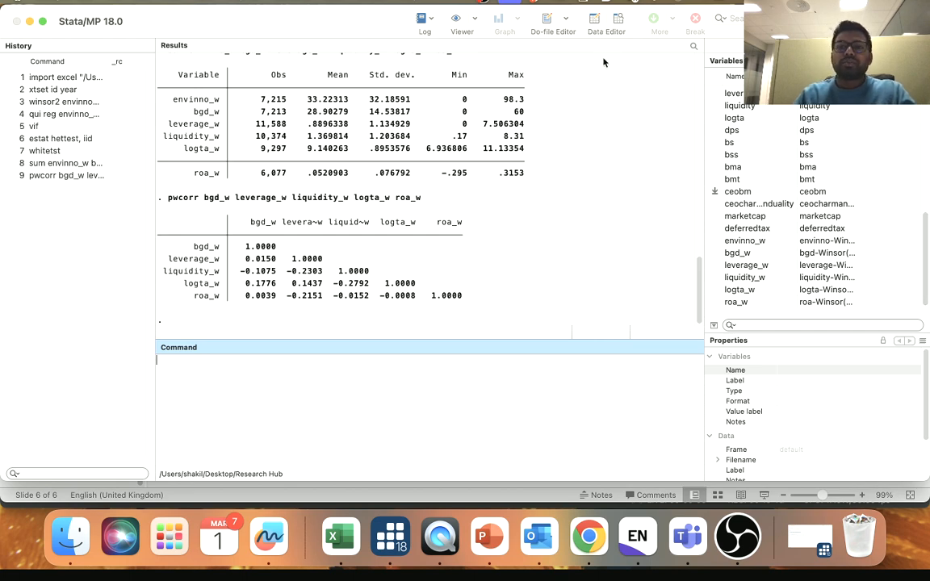
- Copy the do-file's xtreg line without the squared term, including the robust option, into the main window's command area
click(566, 18)
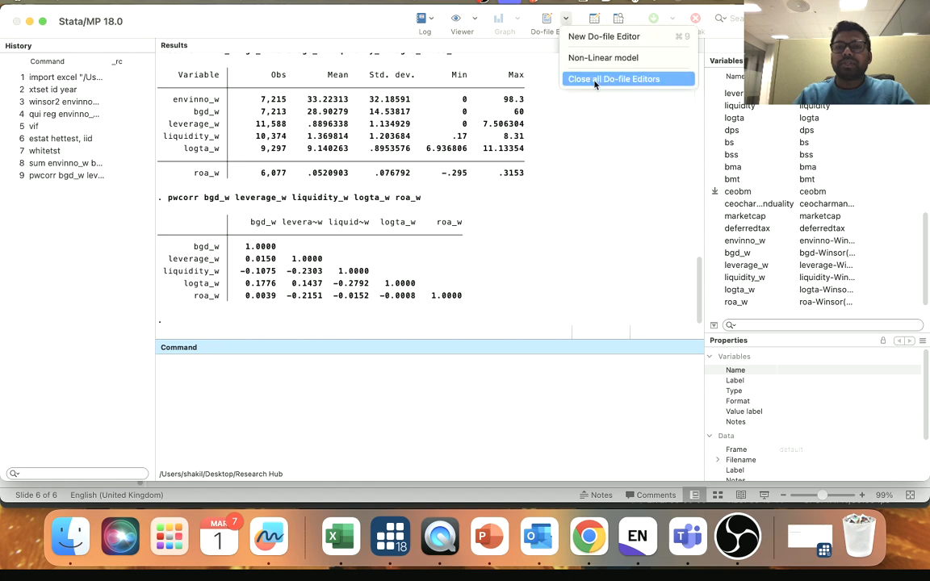
click(597, 59)
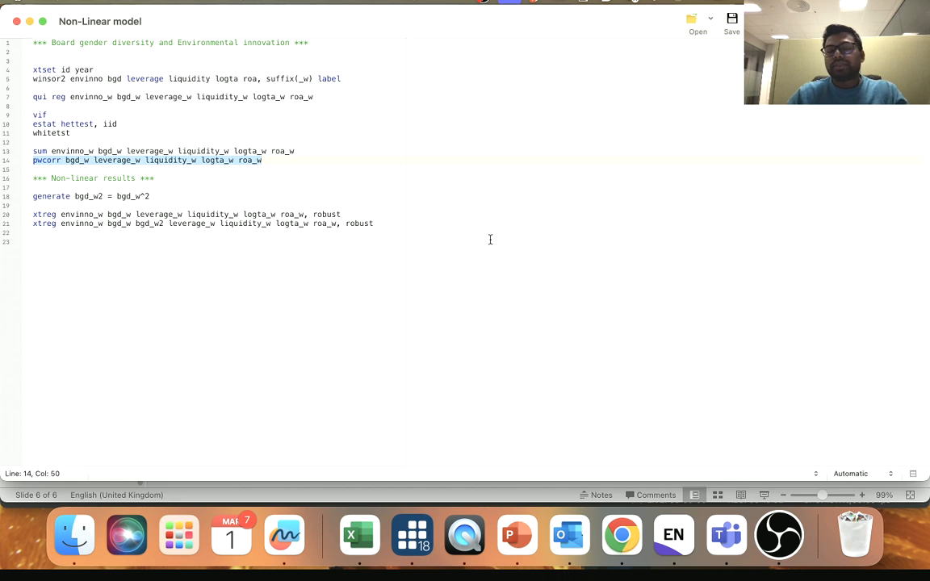
drag(35, 213, 353, 211)
key(super+c)
click(47, 214)
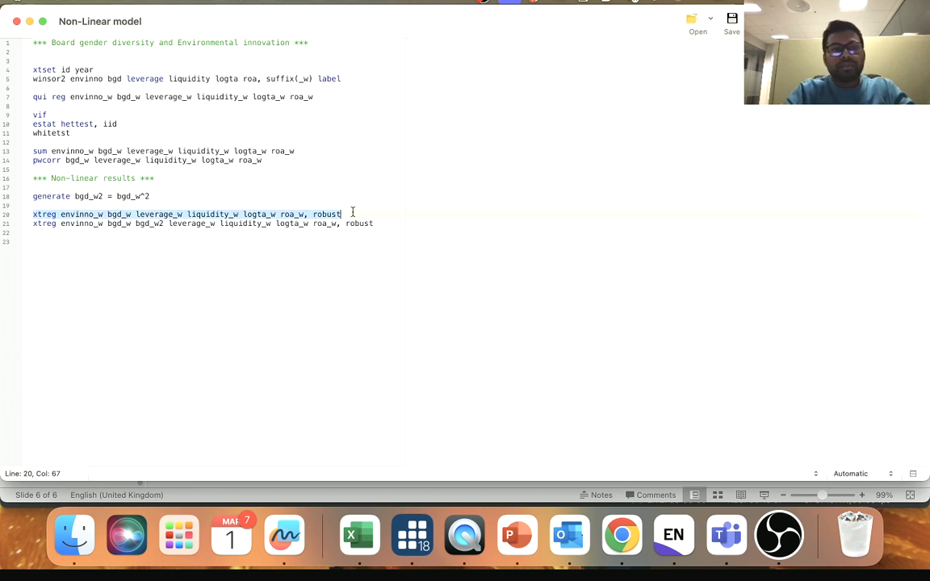
click(29, 21)
key(super+v)
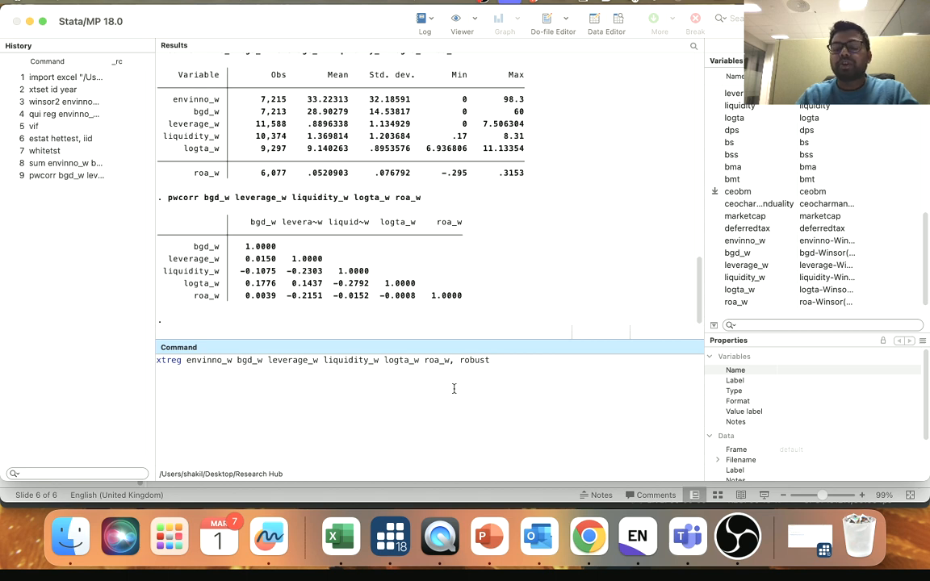
- Examine the p-values of the estat hettest and whitetst results to see whether the xtreg command needs the robust option
drag(460, 360, 489, 361)
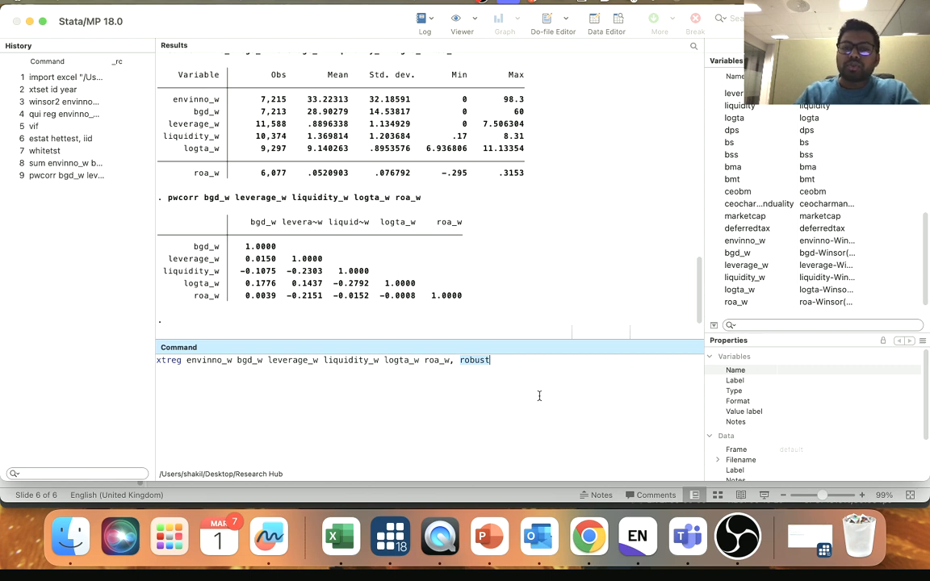
click(497, 368)
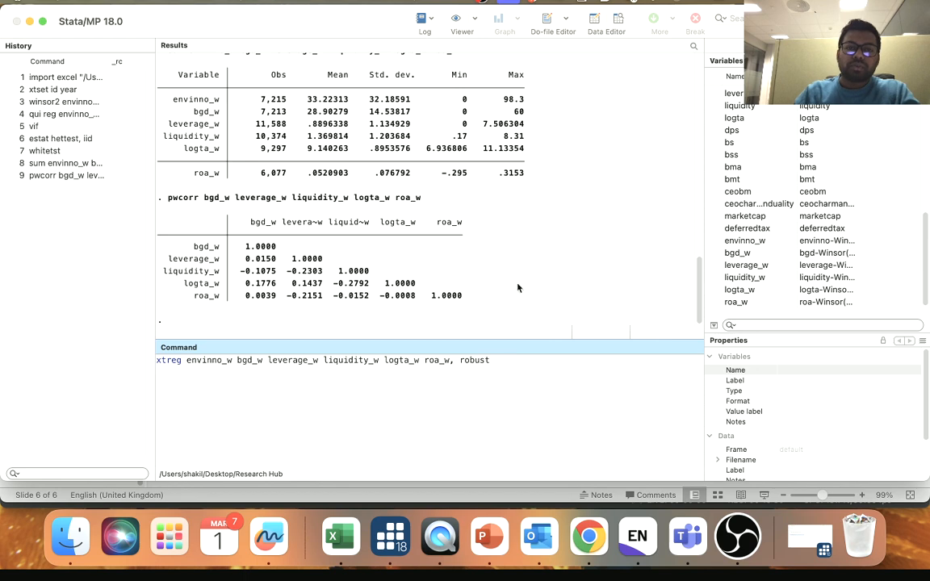
scroll(457, 235, up, 10)
scroll(459, 223, up, 6)
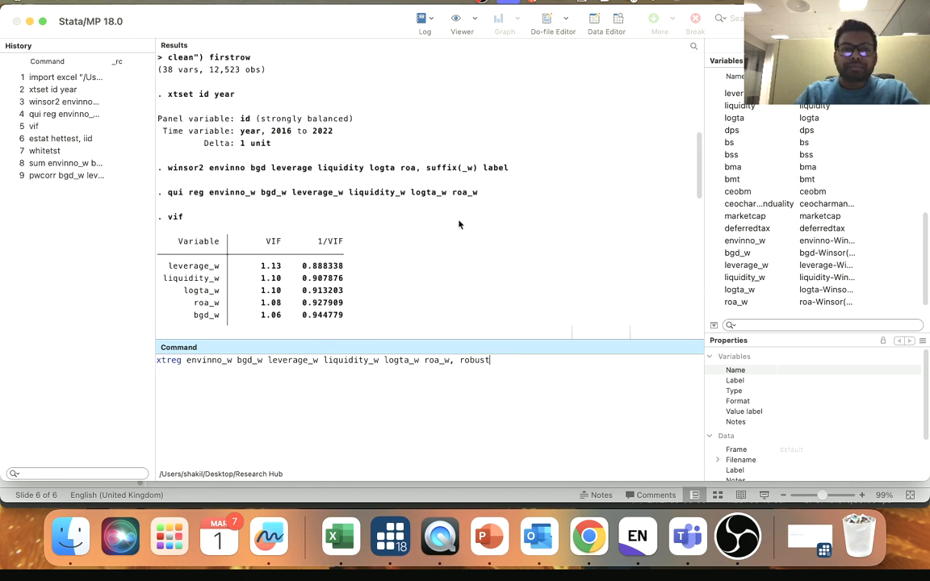
scroll(438, 244, down, 5)
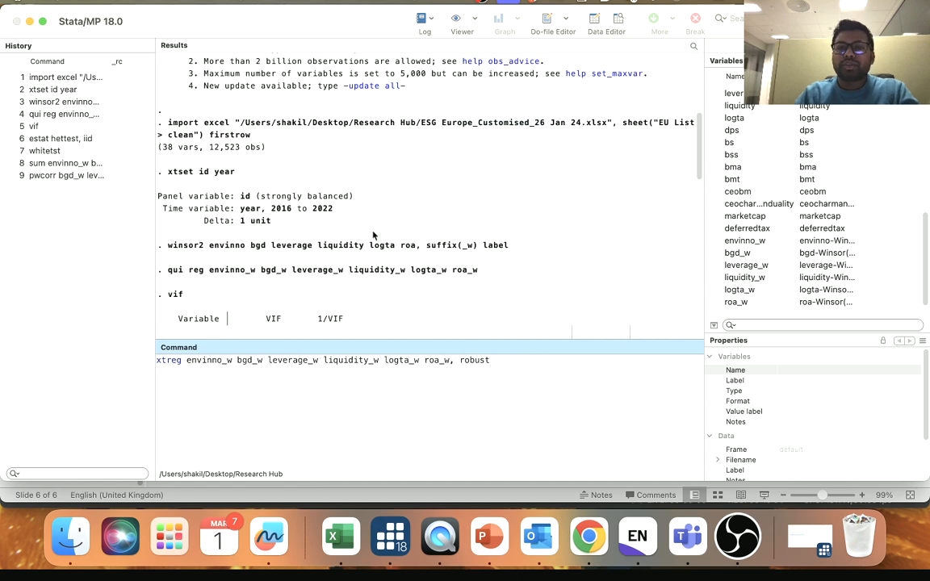
scroll(348, 223, down, 3)
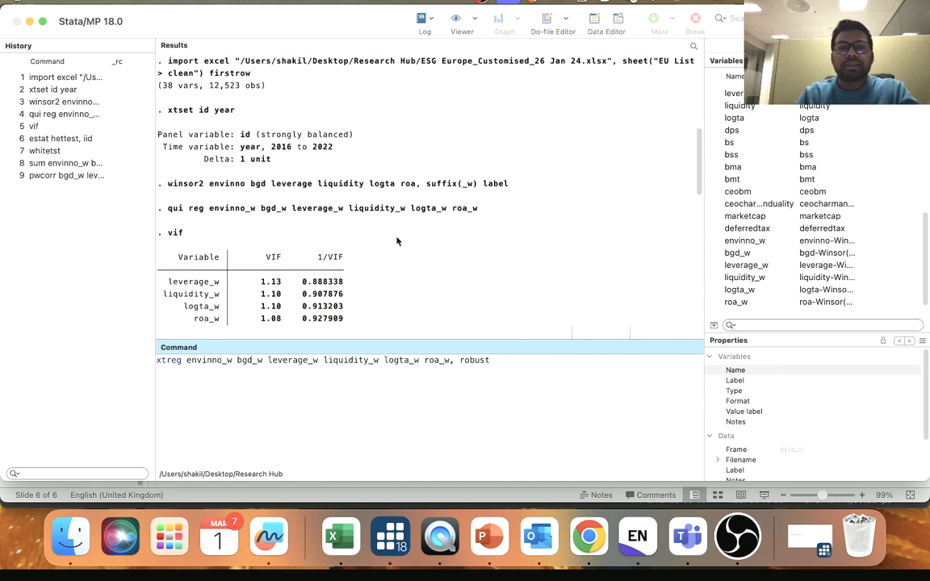
scroll(396, 240, up, 8)
scroll(397, 239, down, 15)
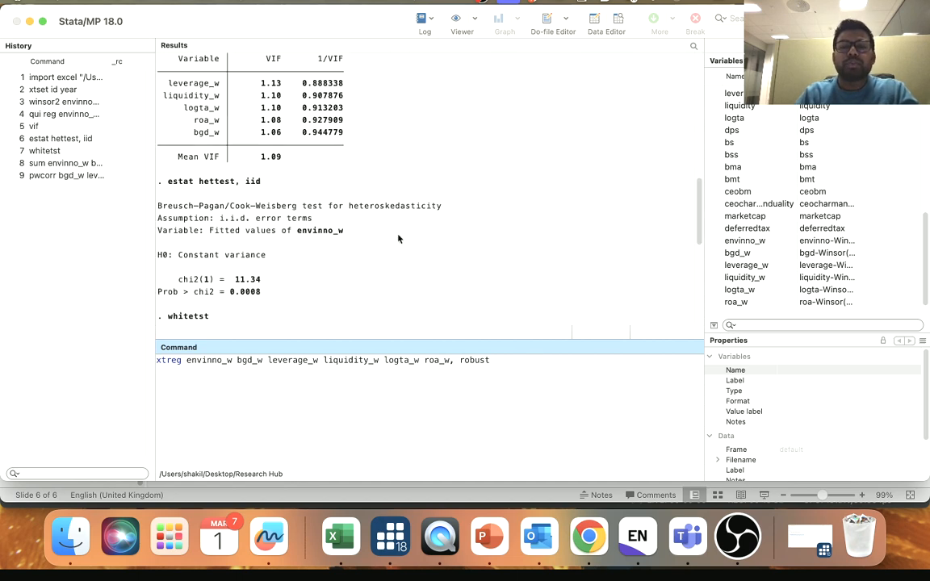
scroll(359, 210, up, 6)
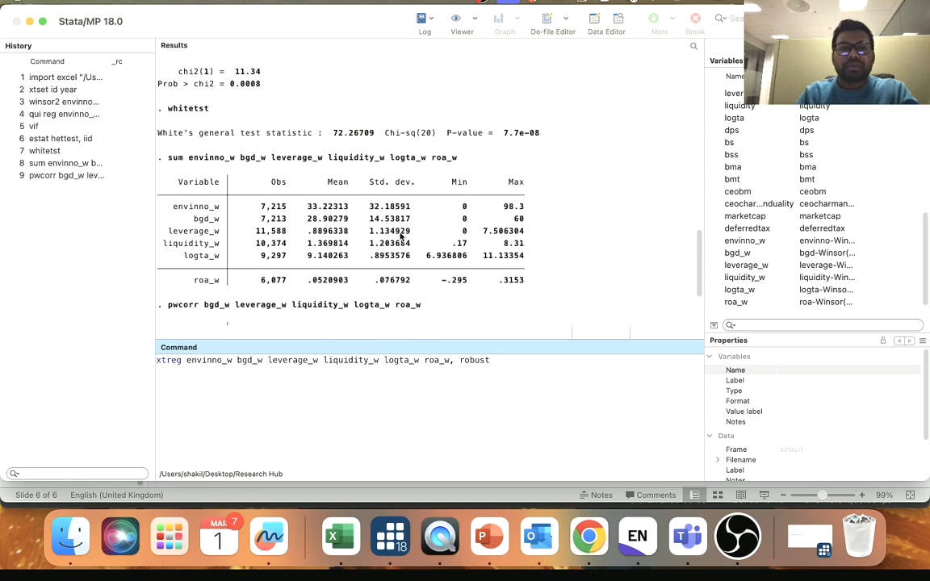
double_click(234, 135)
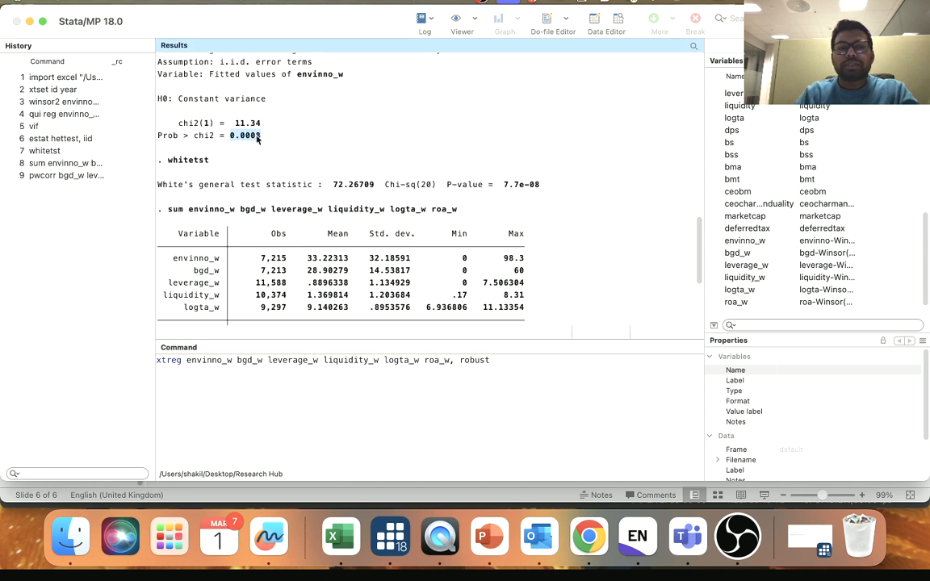
drag(503, 184, 538, 187)
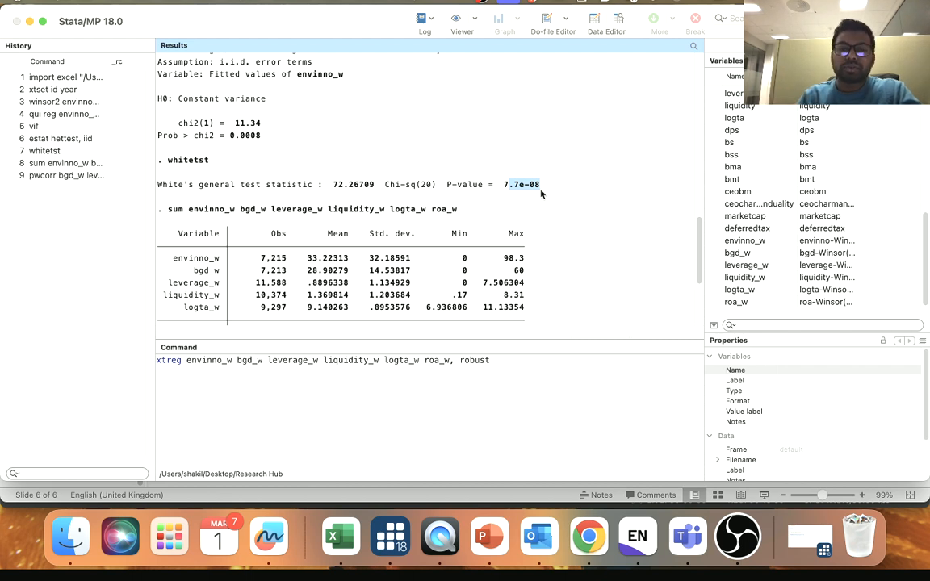
- Run xtreg of envinno_w on bgd_w, leverage_w, liquidity_w, logta_w and roa_w with the robust option, and review the output
click(484, 362)
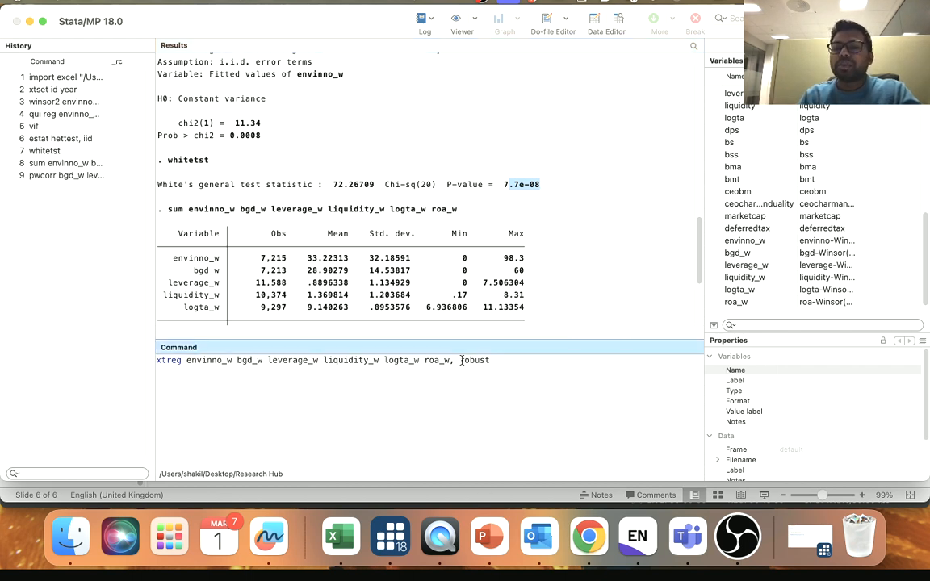
drag(462, 360, 493, 368)
click(492, 373)
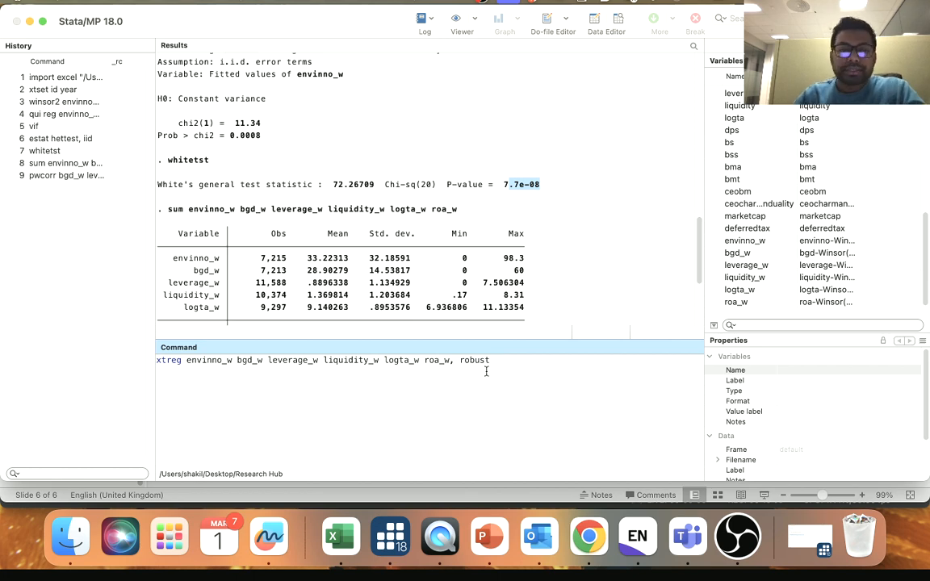
key(Return)
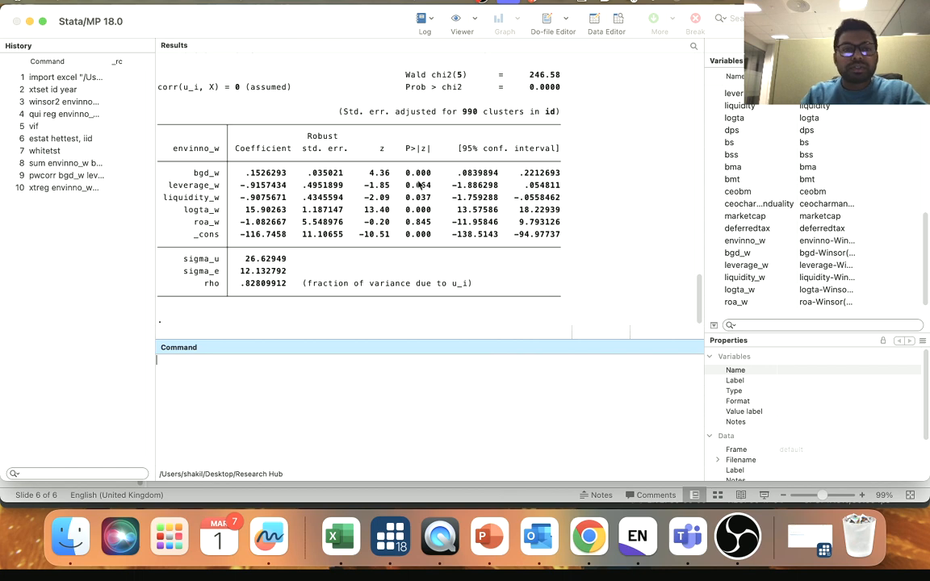
scroll(331, 153, up, 5)
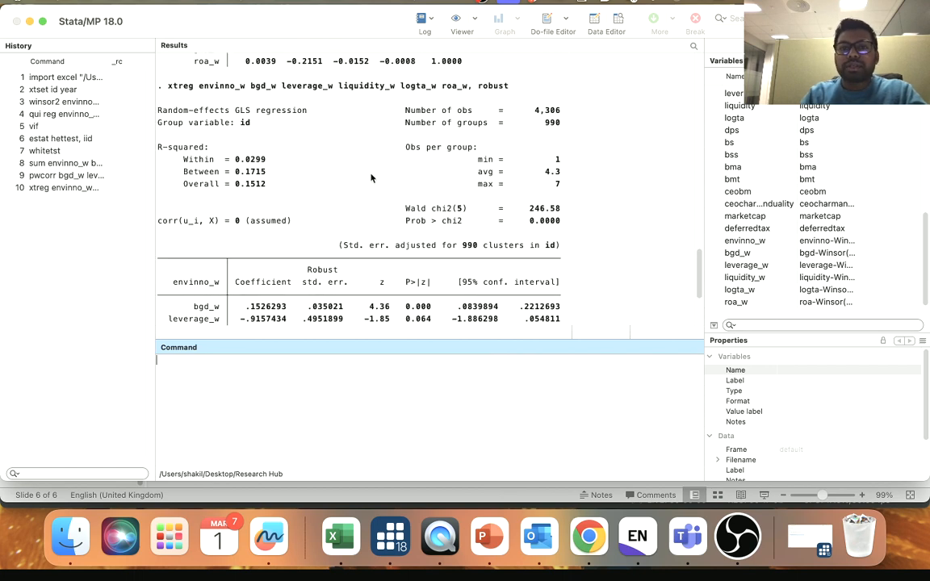
scroll(370, 177, down, 5)
- Rerun the previous xtreg command as a fixed-effects model by adding the fe option before robust, and review the output
click(81, 188)
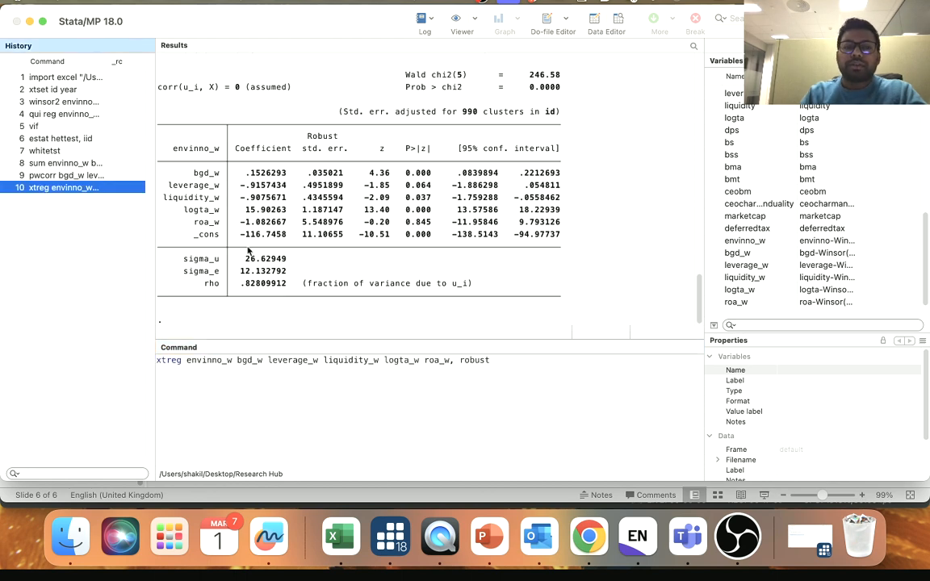
click(462, 359)
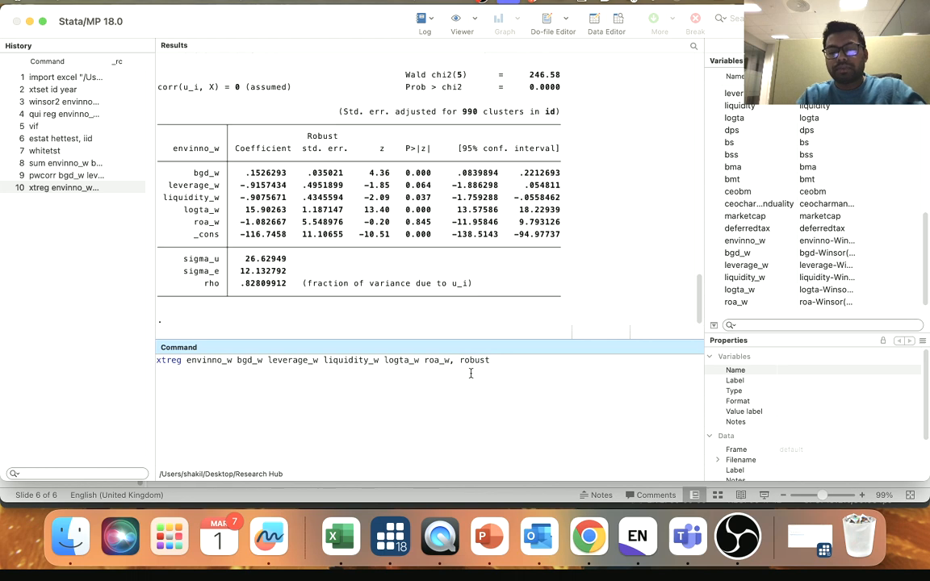
text(fe)
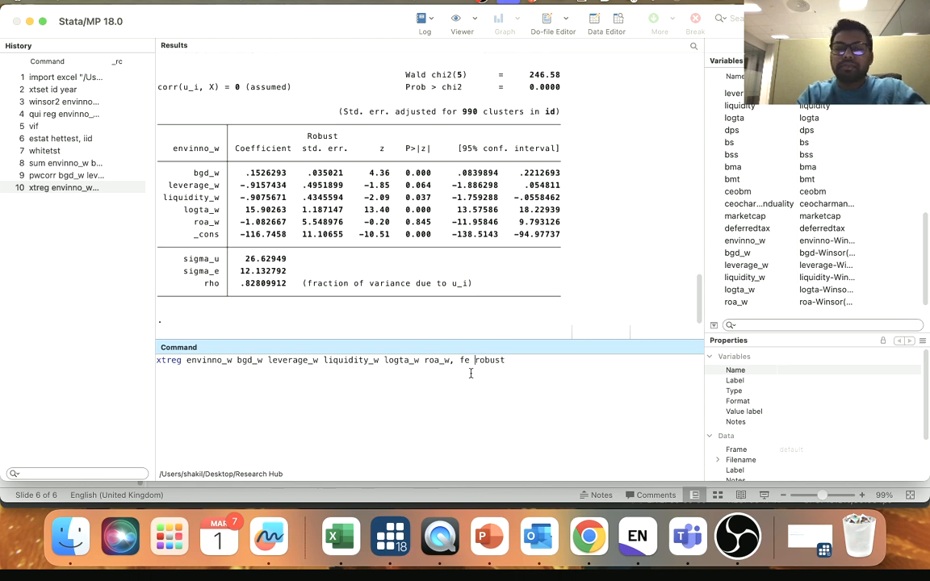
key(Return)
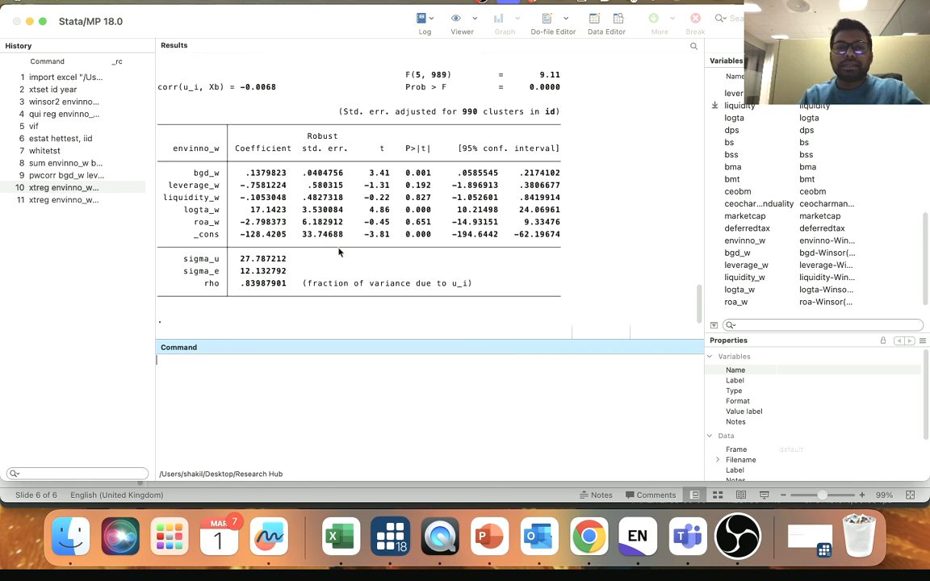
scroll(290, 196, up, 1)
scroll(290, 201, down, 1)
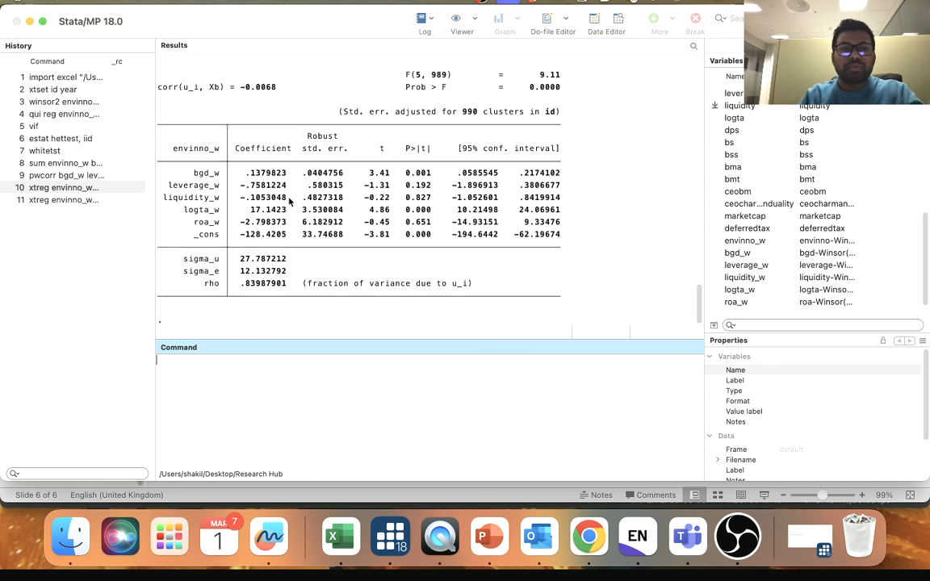
- Examine the coefficient, t-statistic and p-value of bgd_w in the fixed-effects regression results
double_click(206, 173)
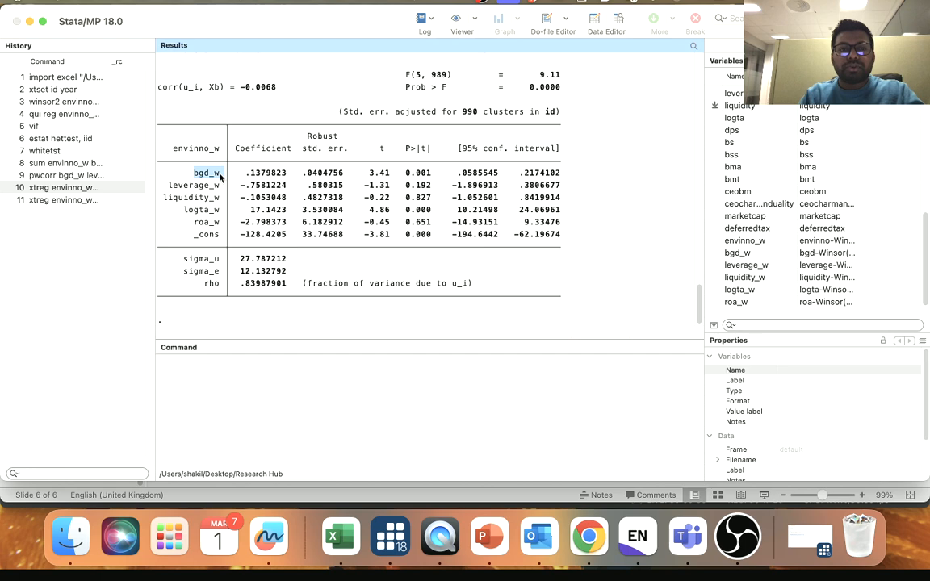
drag(246, 173, 286, 172)
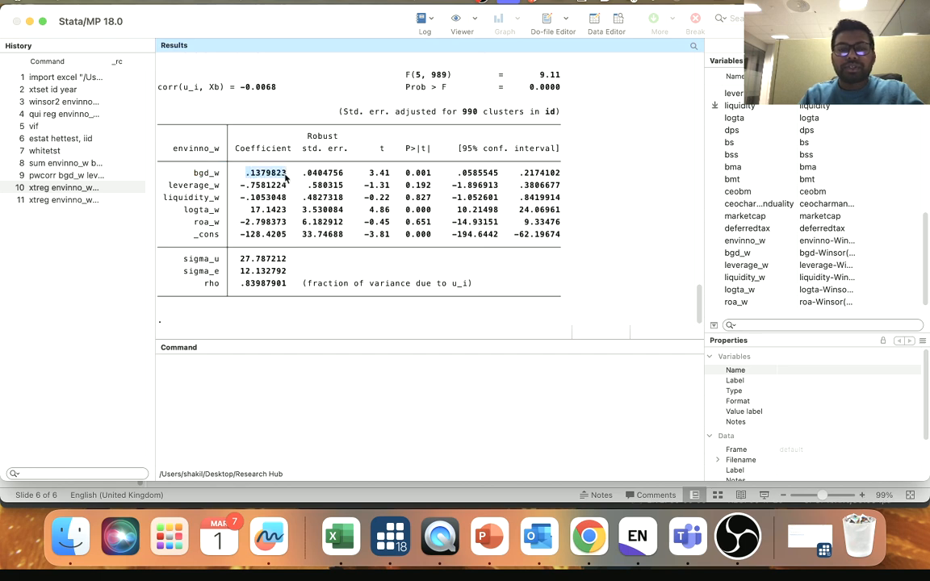
drag(367, 173, 437, 174)
click(407, 174)
click(431, 175)
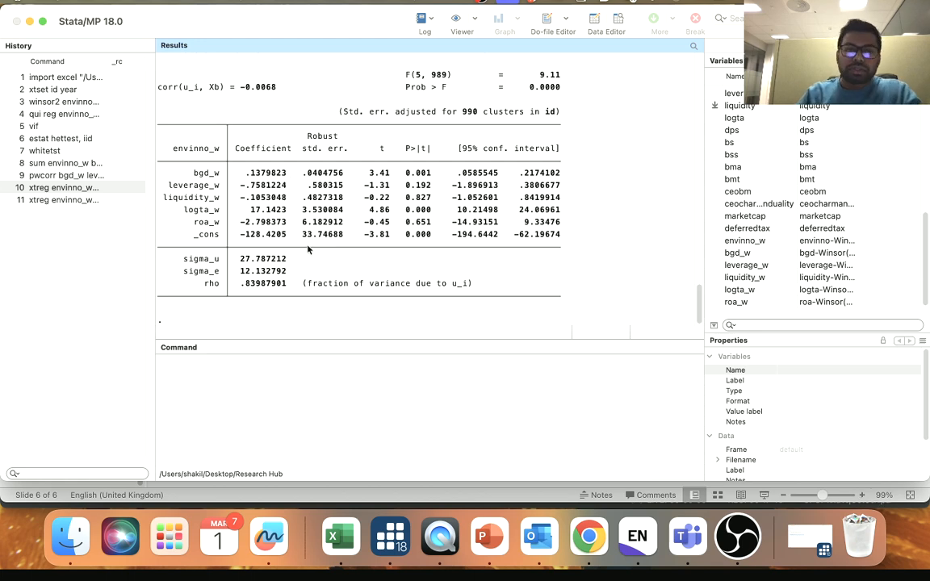
scroll(380, 173, up, 1)
scroll(383, 178, down, 1)
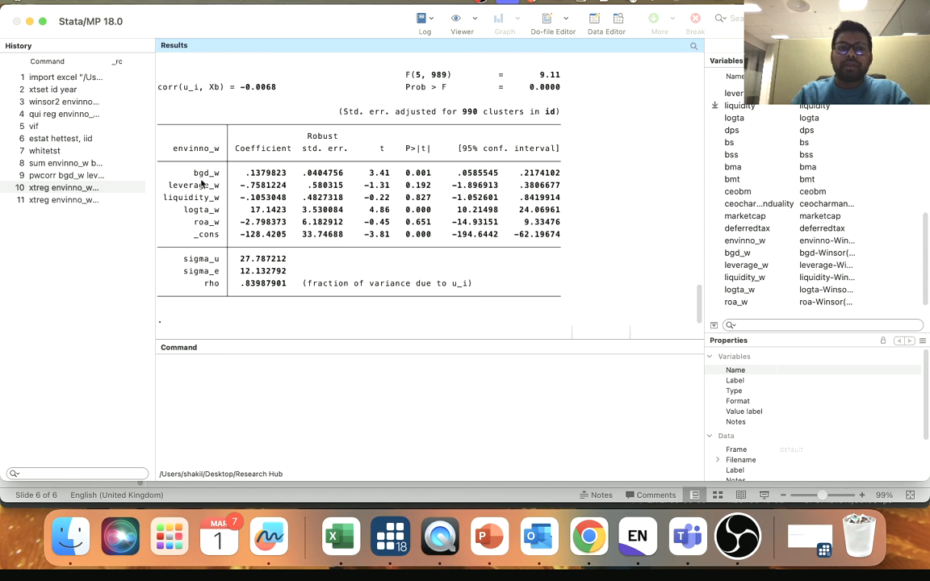
- Switch to PowerPoint and examine the dependent variable and BGD term in the linear model, comparing it with the non-linear equation
click(487, 528)
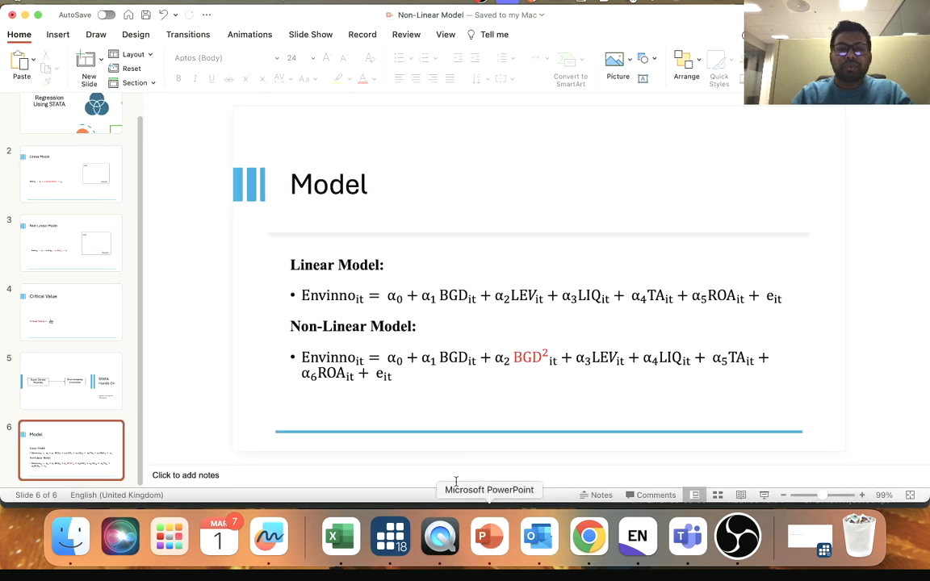
click(349, 301)
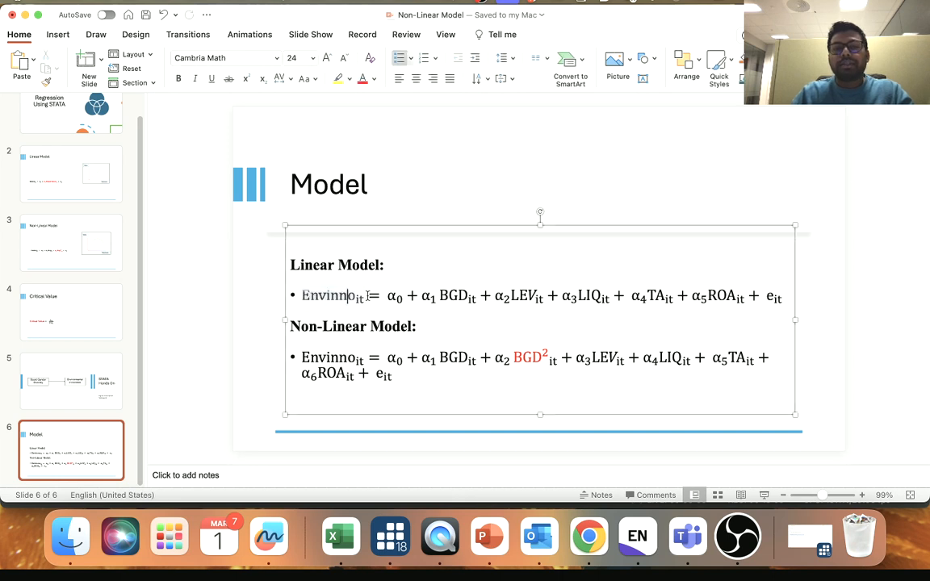
click(460, 300)
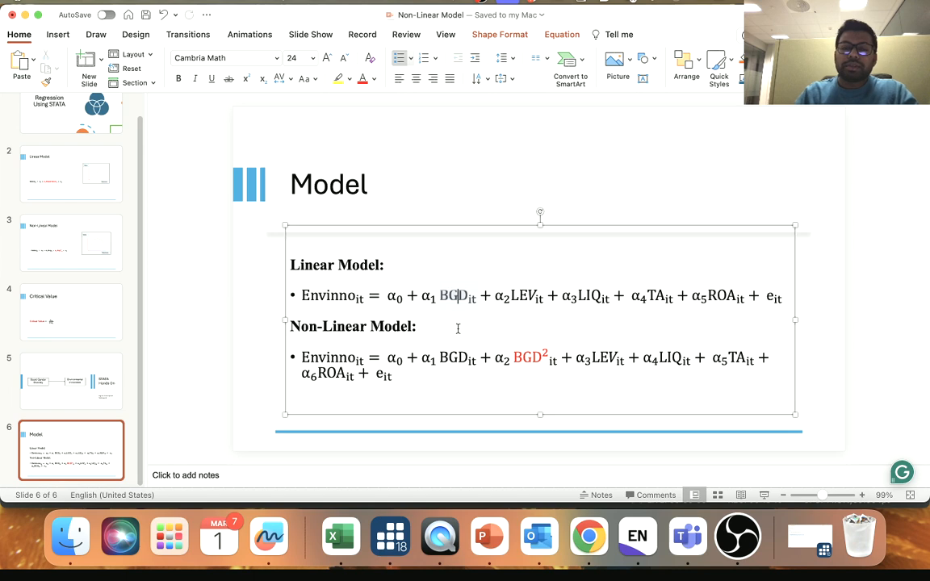
click(546, 202)
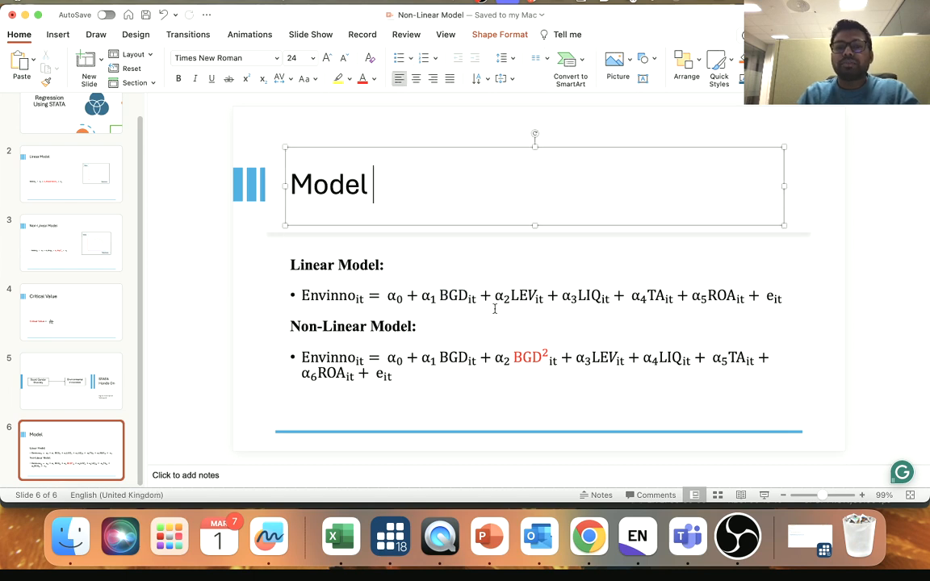
click(851, 335)
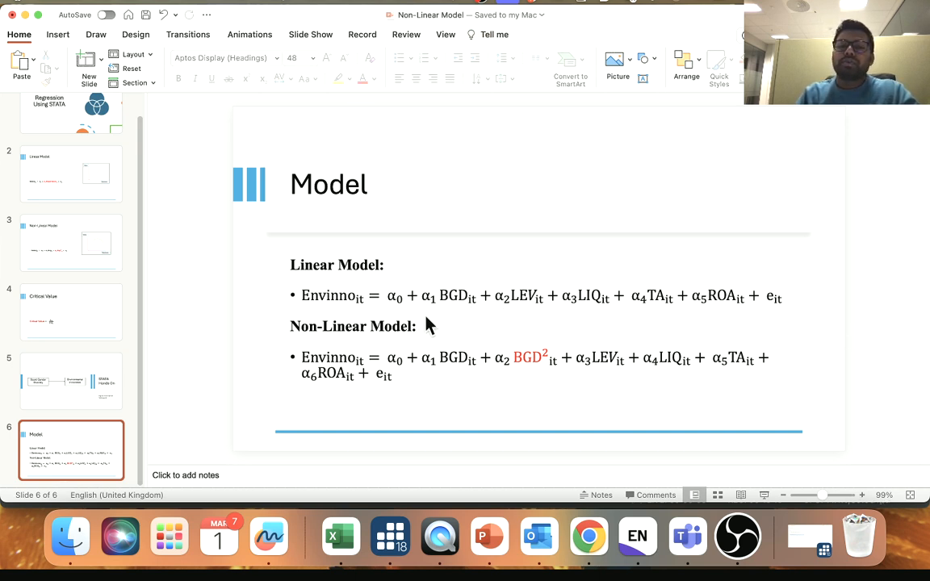
- Return to Stata, copy the generate command from the Non-Linear model do-file and run it as generate bgd_w2 = bgd_w^2
click(391, 537)
click(565, 18)
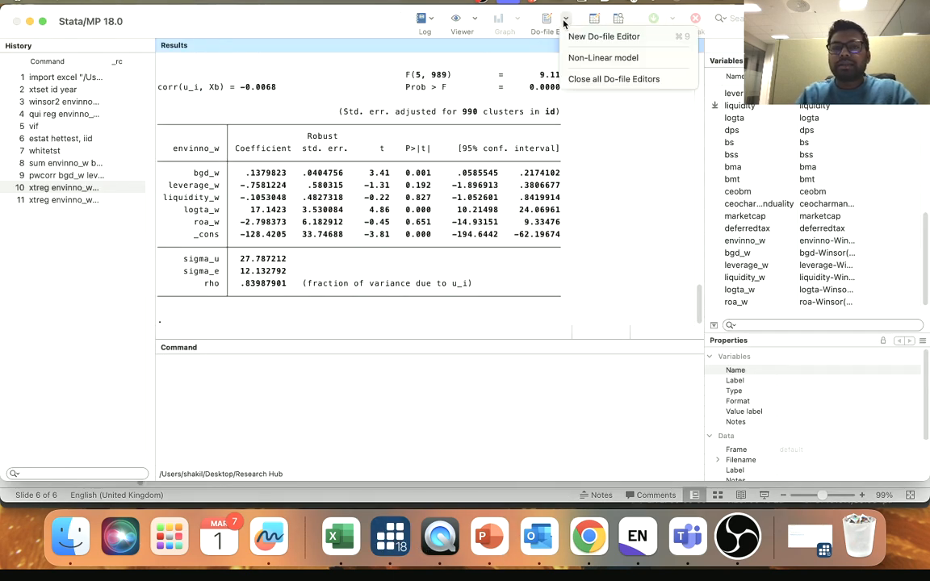
click(578, 58)
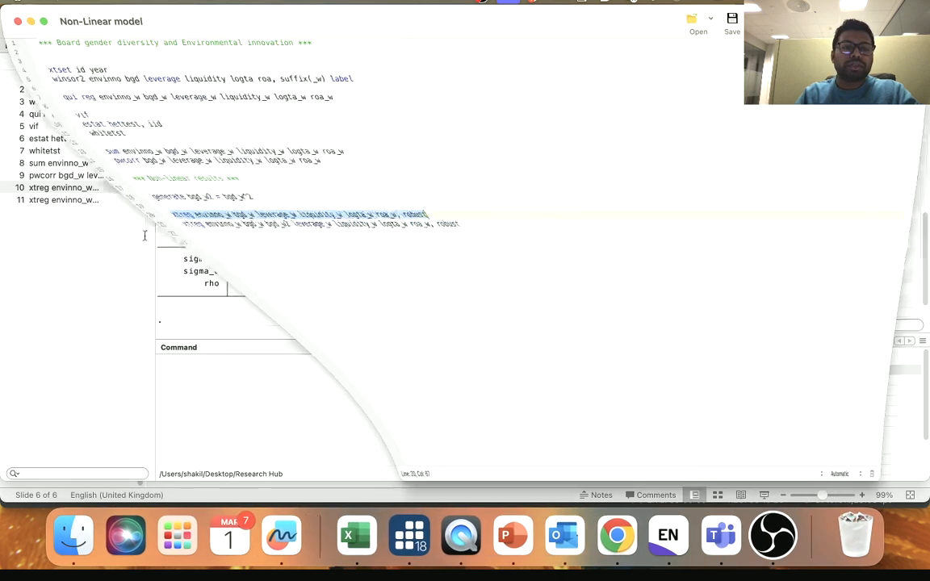
click(60, 193)
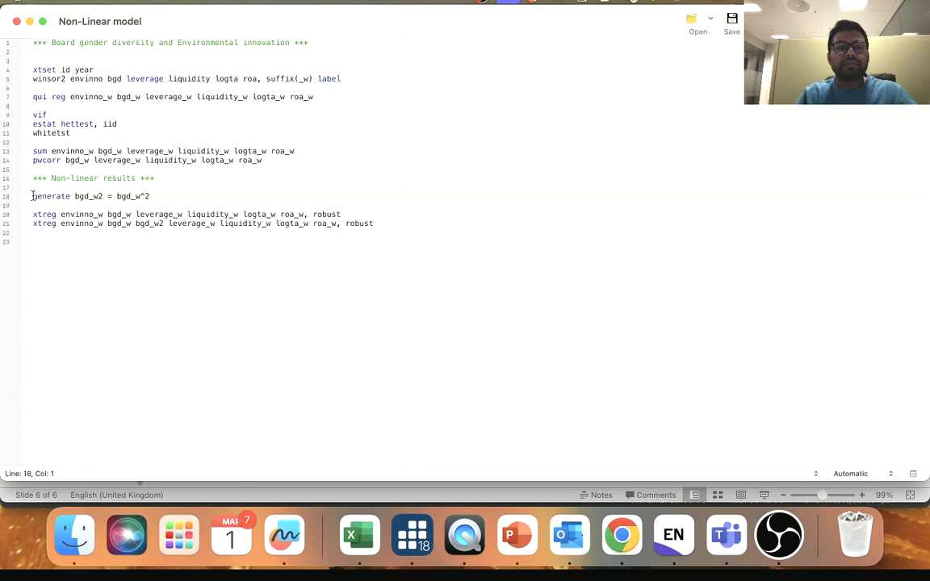
drag(33, 196, 163, 194)
key(cmd+c)
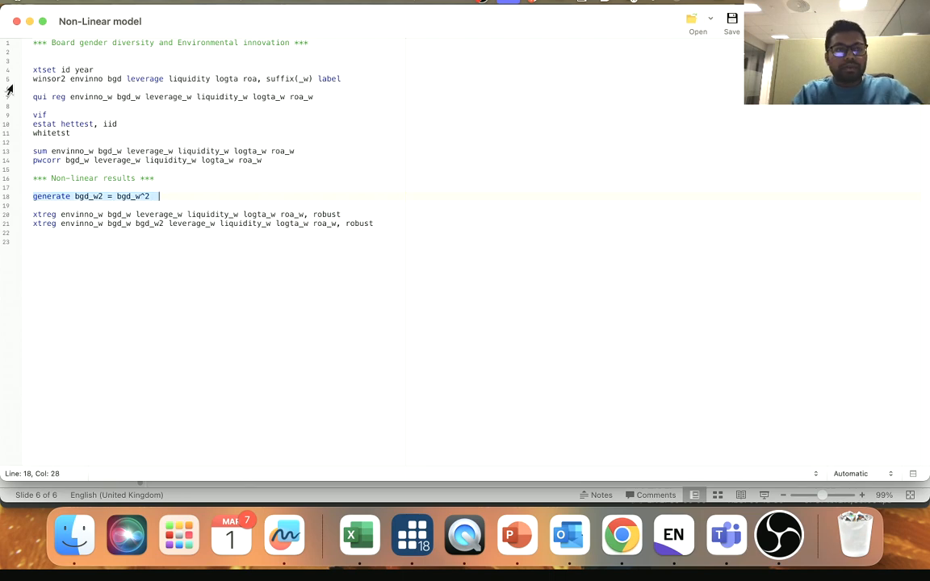
click(29, 23)
click(231, 381)
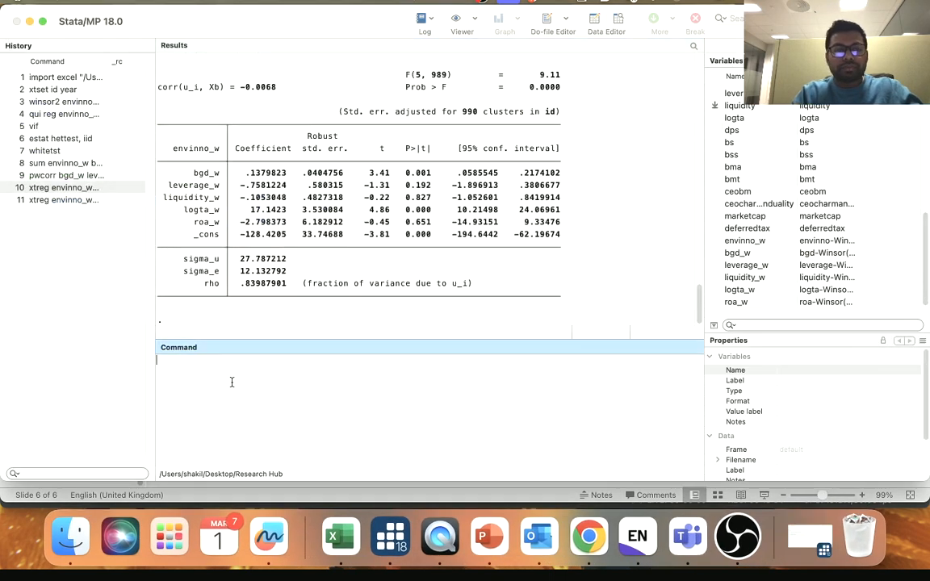
key(cmd+v)
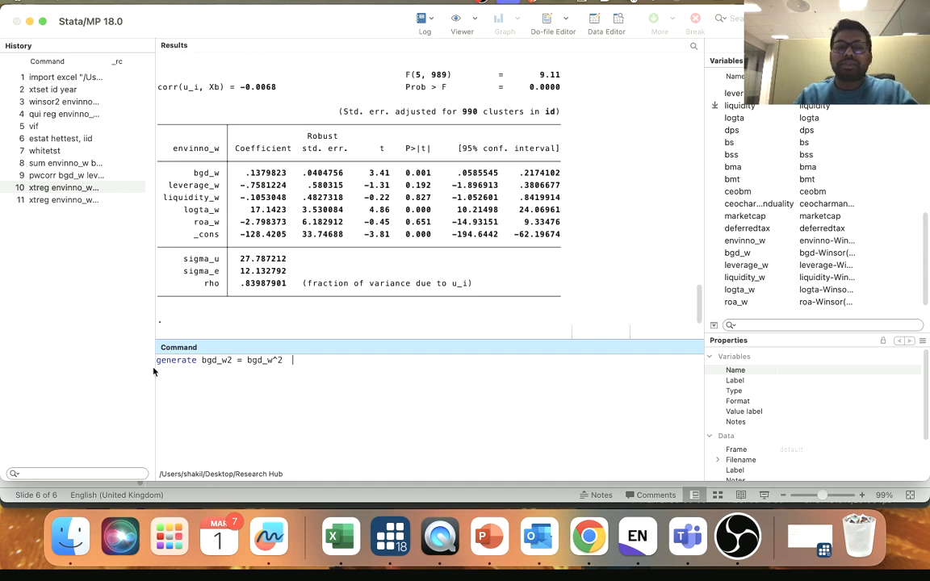
click(226, 361)
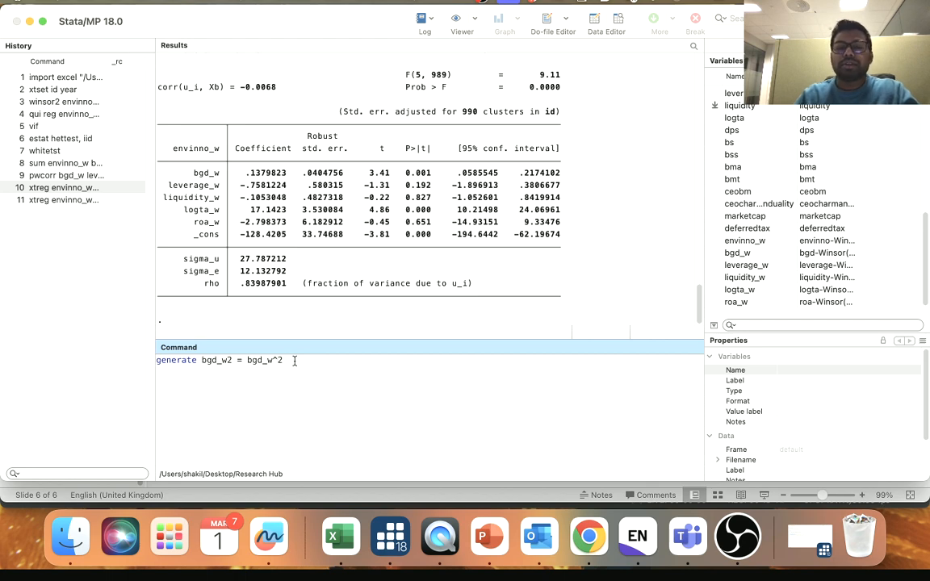
key(Return)
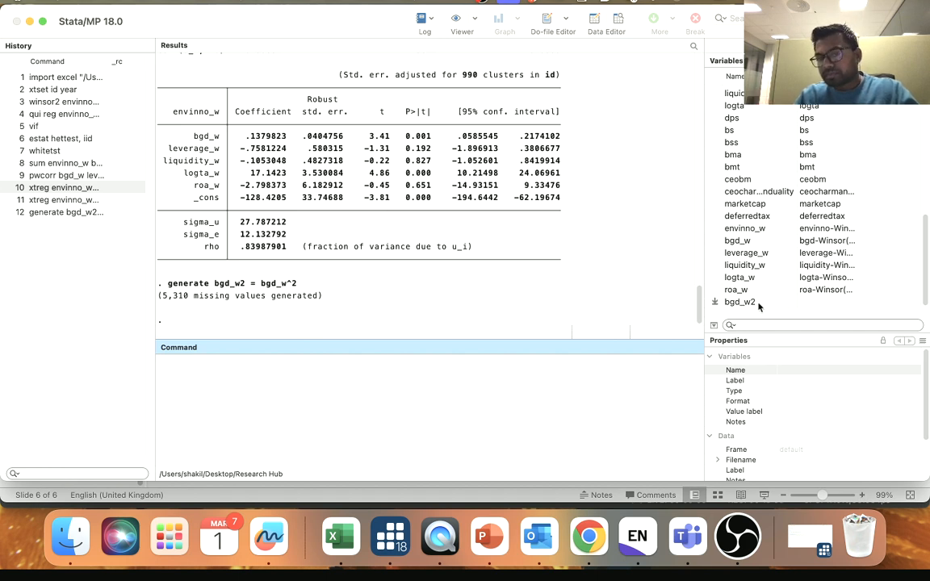
- Check the non-linear equation in PowerPoint, and rerun the fixed-effects robust xtreg in Stata with bgd_w2 added after bgd_w
click(477, 539)
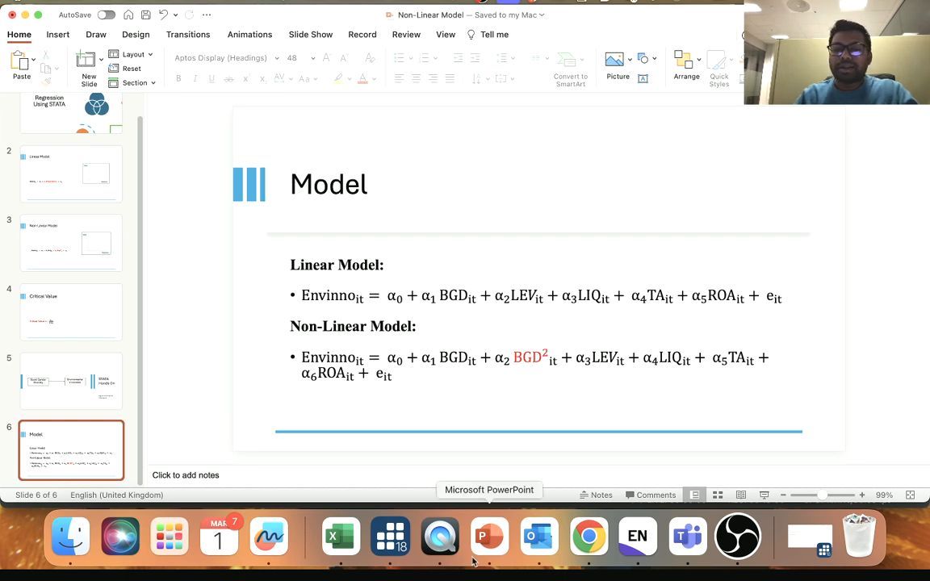
click(390, 534)
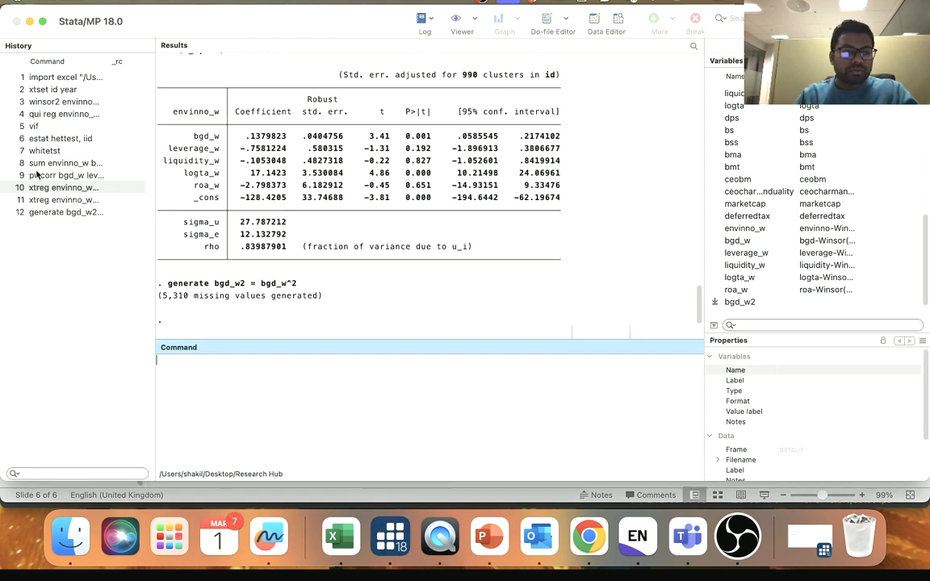
click(49, 199)
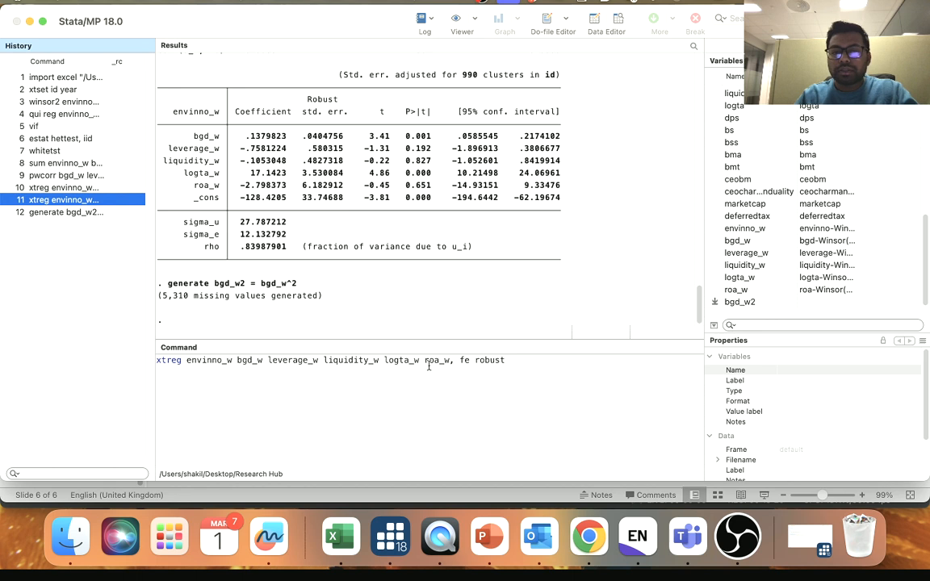
click(471, 362)
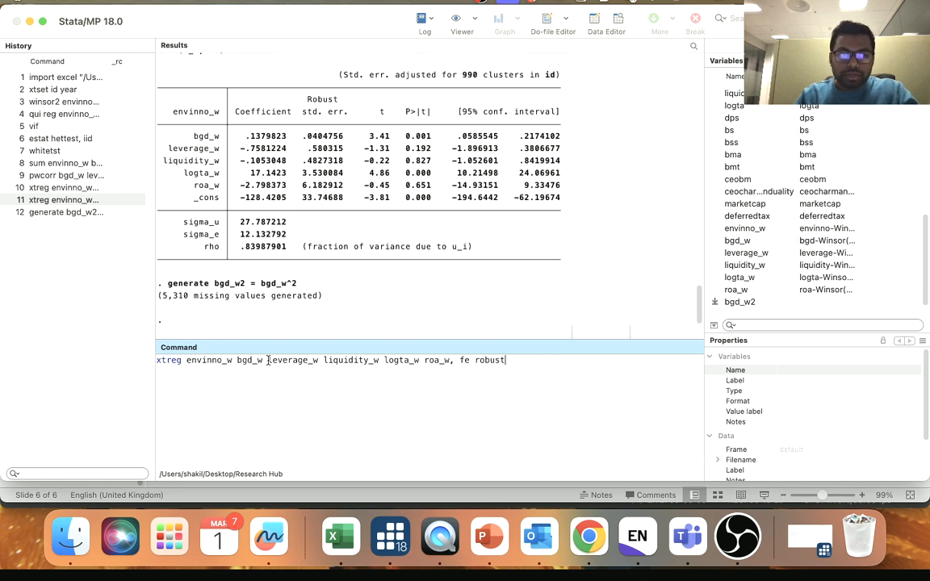
click(714, 303)
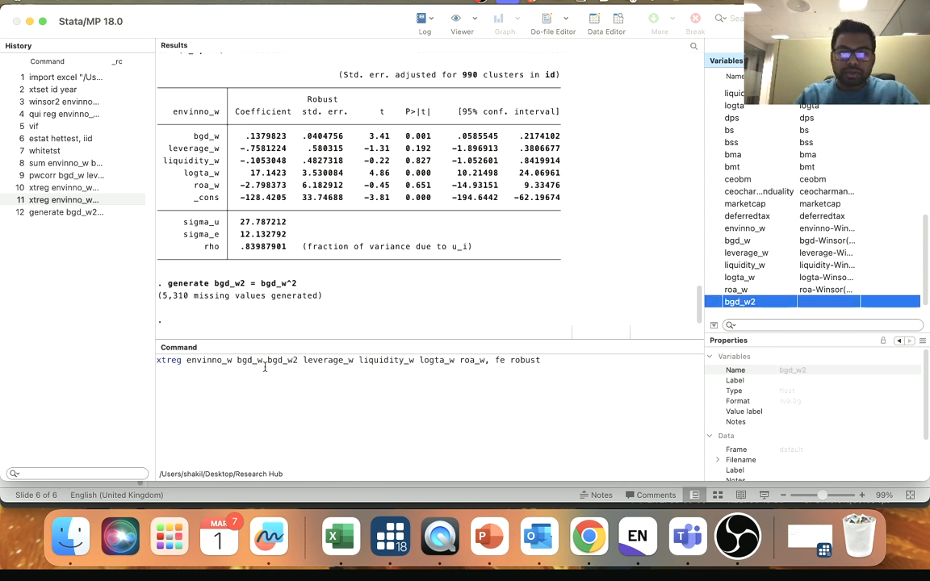
drag(268, 361, 298, 360)
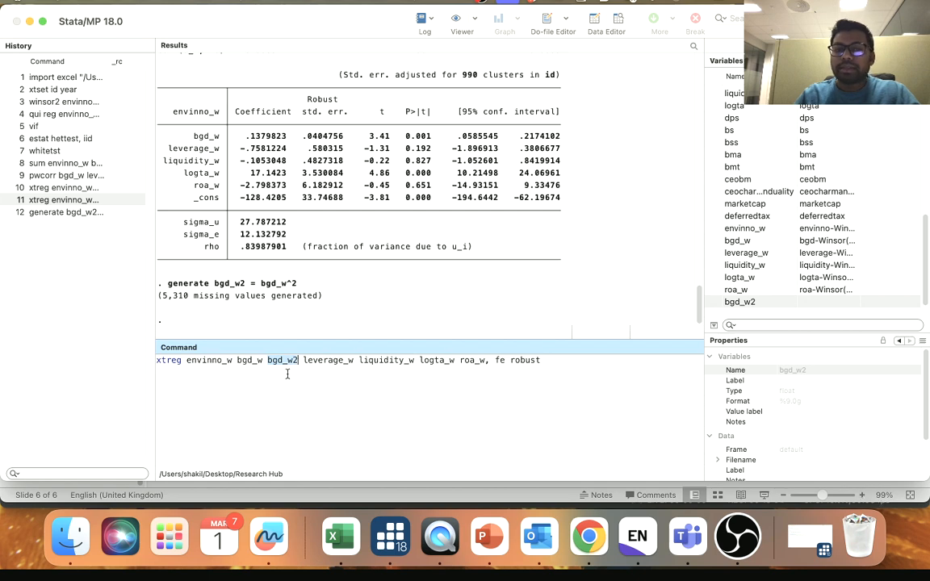
key(Return)
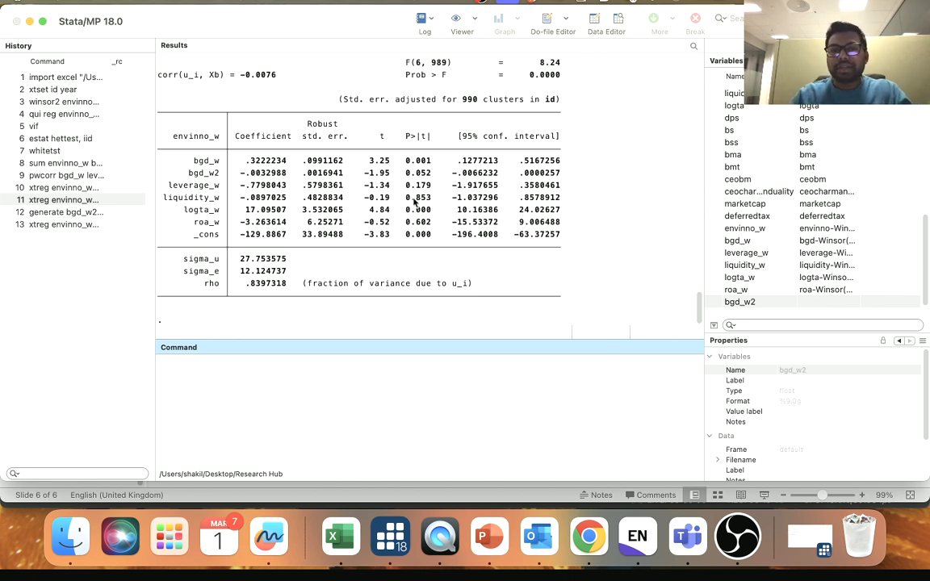
- Examine the coefficients and p-values of bgd_w and bgd_w2 in the regression output to assess the non-linear relationship
click(195, 167)
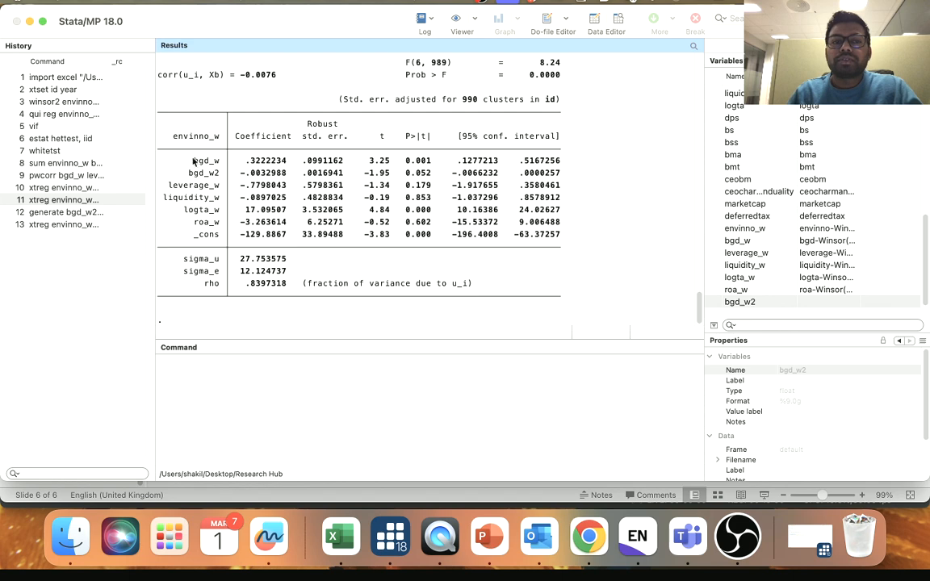
drag(190, 160, 430, 164)
click(420, 168)
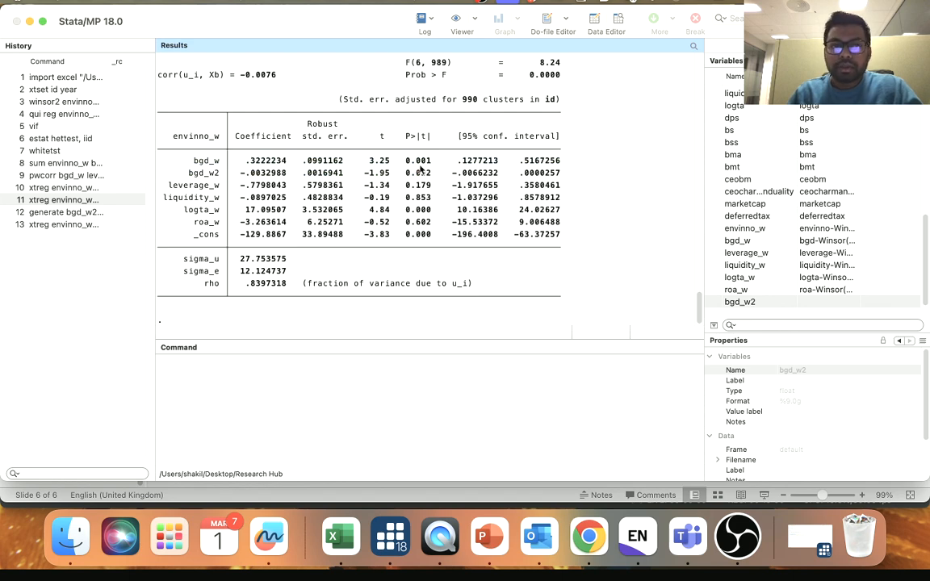
drag(189, 171, 221, 182)
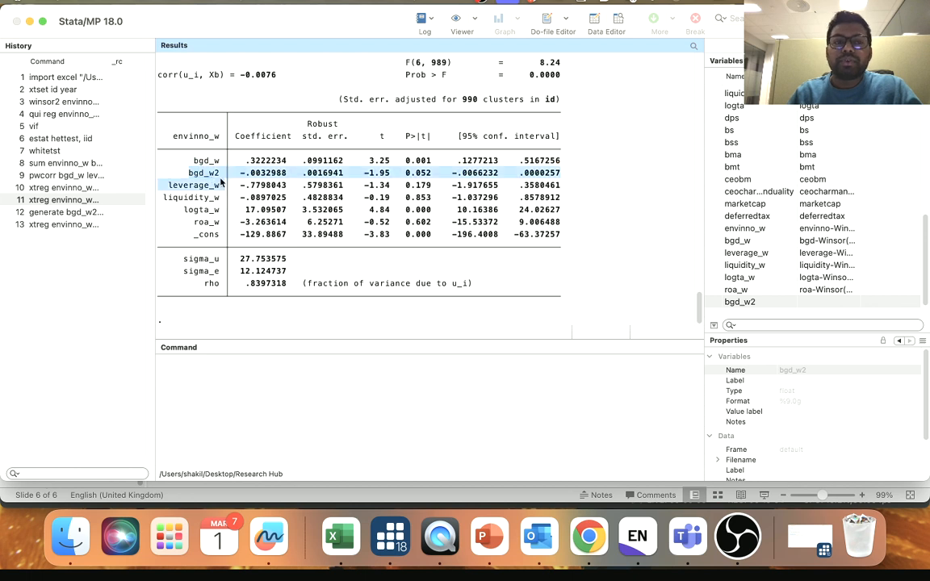
double_click(203, 172)
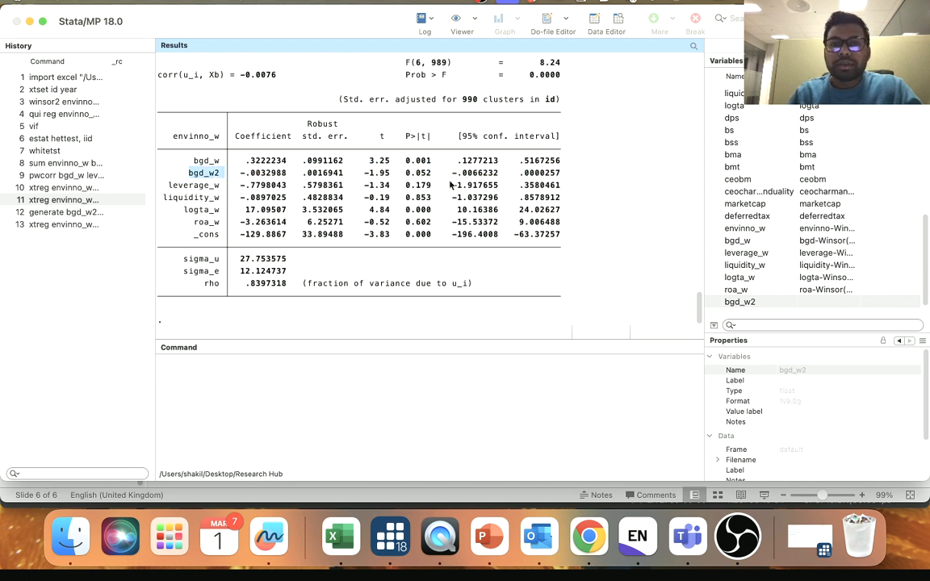
drag(404, 172, 433, 173)
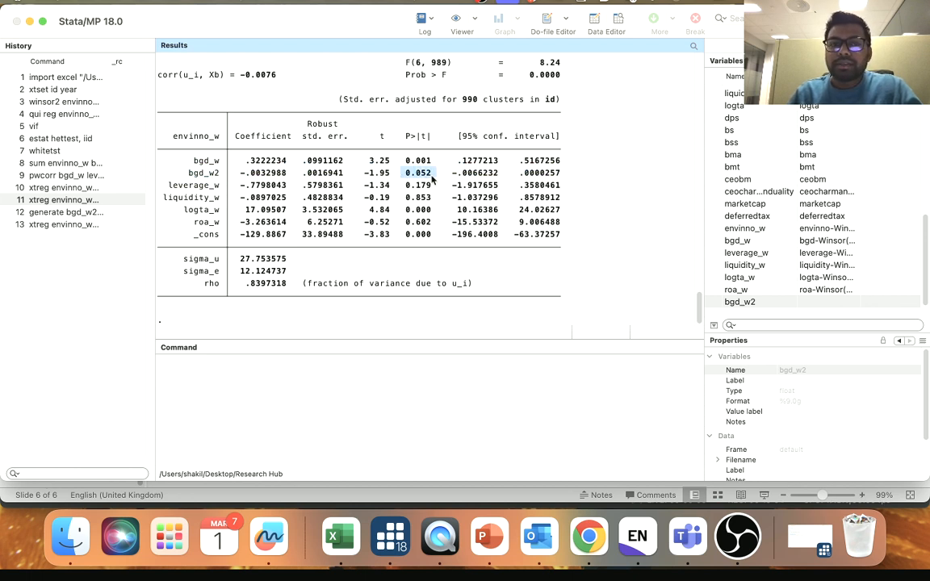
click(248, 178)
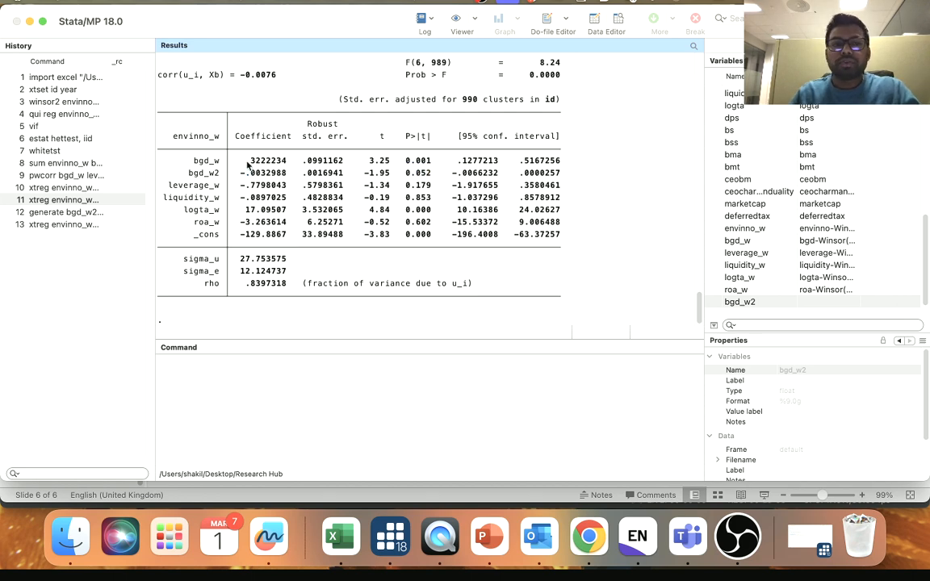
drag(198, 162, 247, 165)
drag(412, 168, 426, 167)
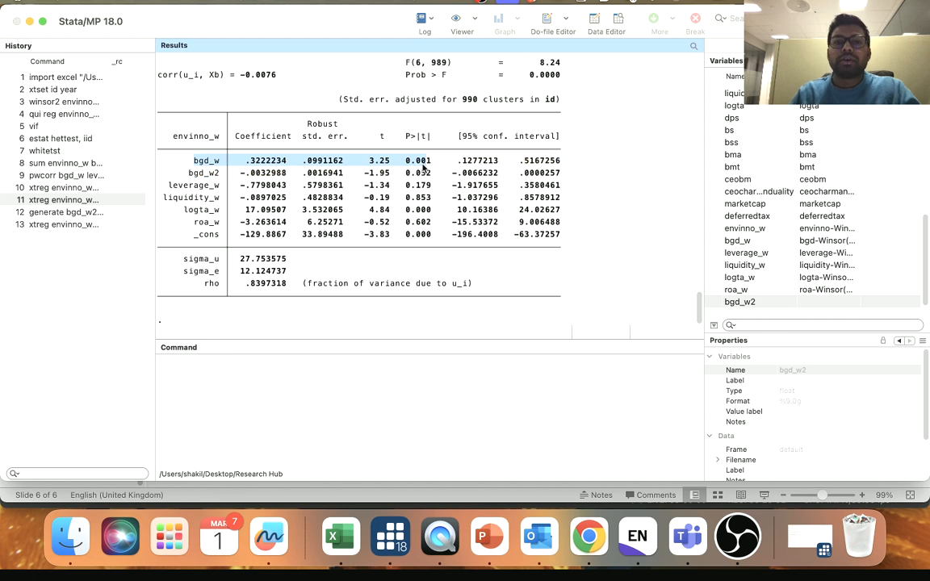
click(424, 167)
drag(190, 175, 432, 178)
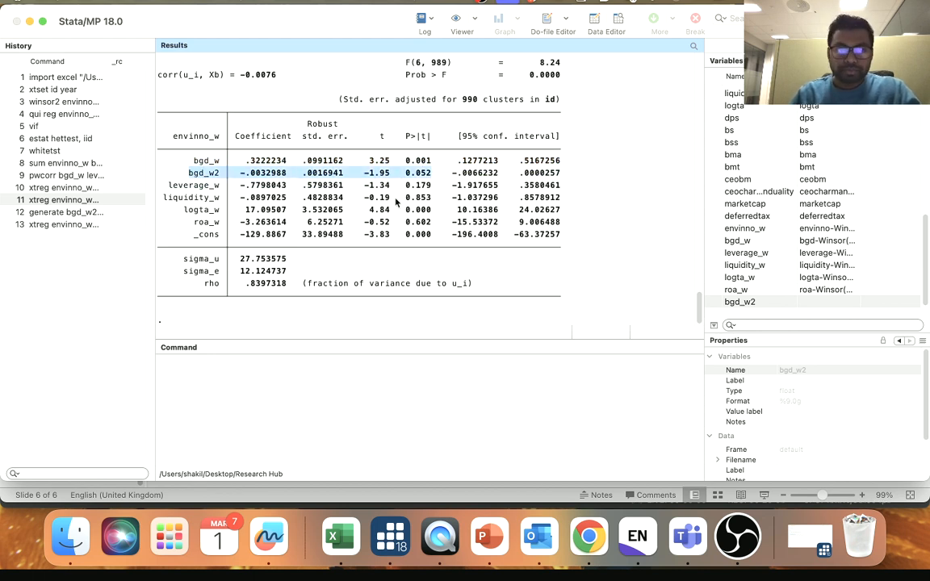
click(384, 168)
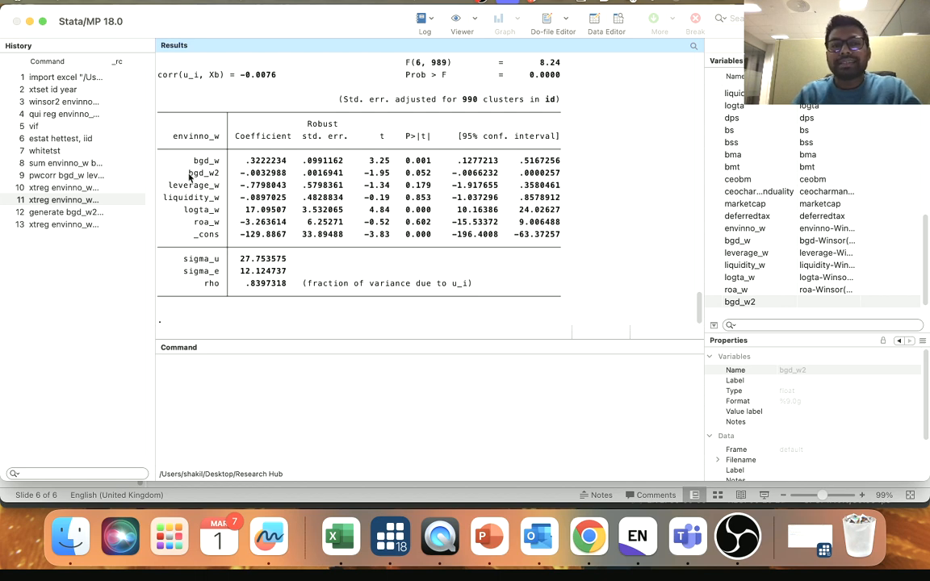
drag(184, 172, 442, 176)
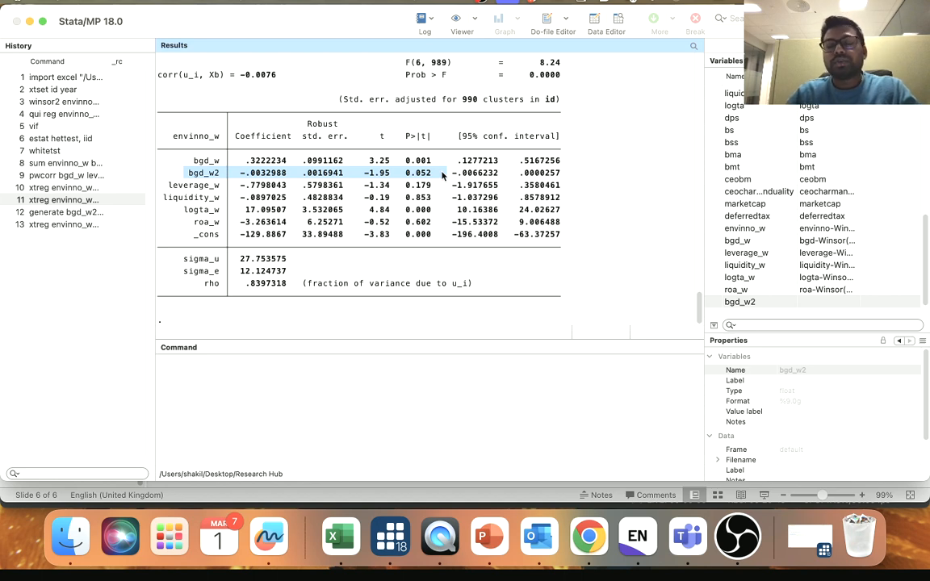
click(267, 167)
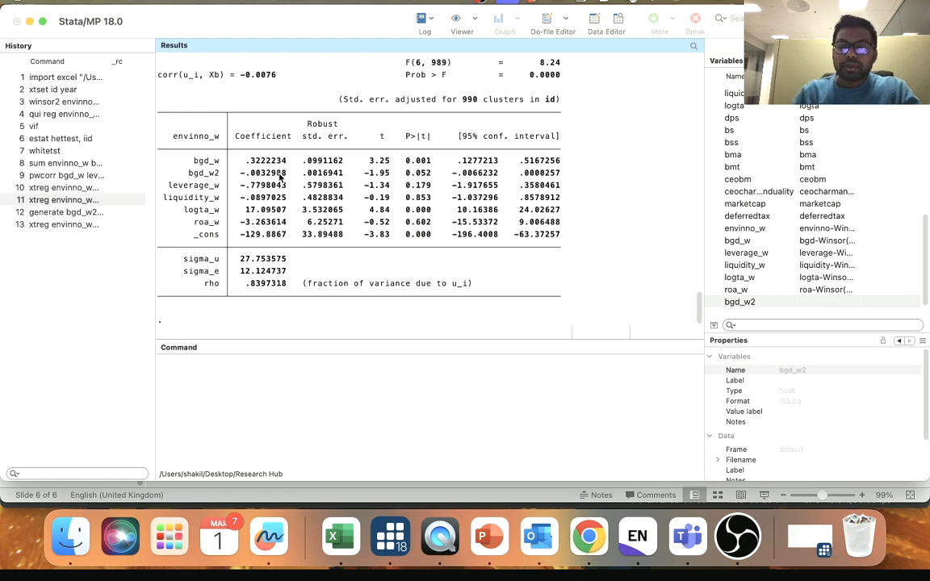
- Look up the Critical Value formula slide in PowerPoint, and return to Stata to locate the bgd_w and bgd_w2 coefficients it uses
click(487, 536)
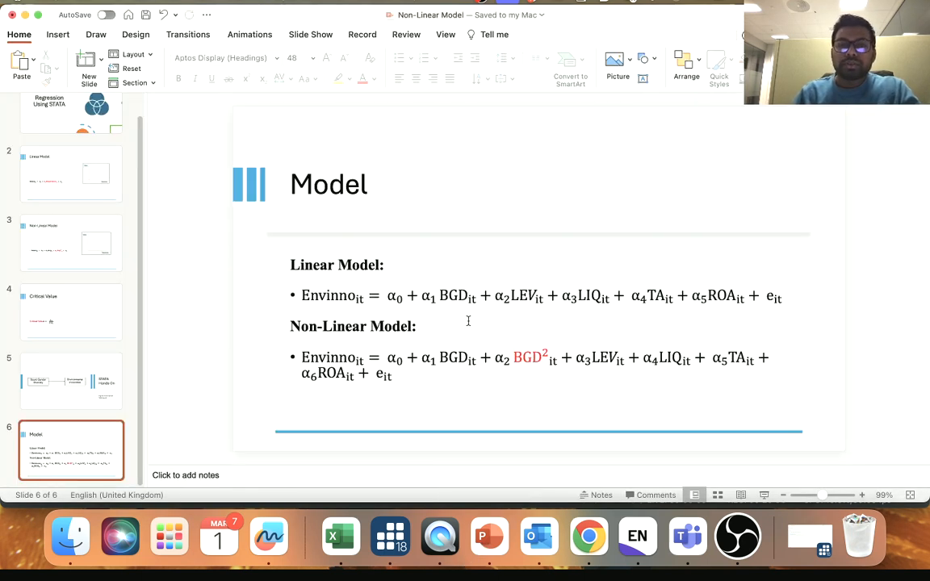
key(Page_Up)
key(Page_Up)
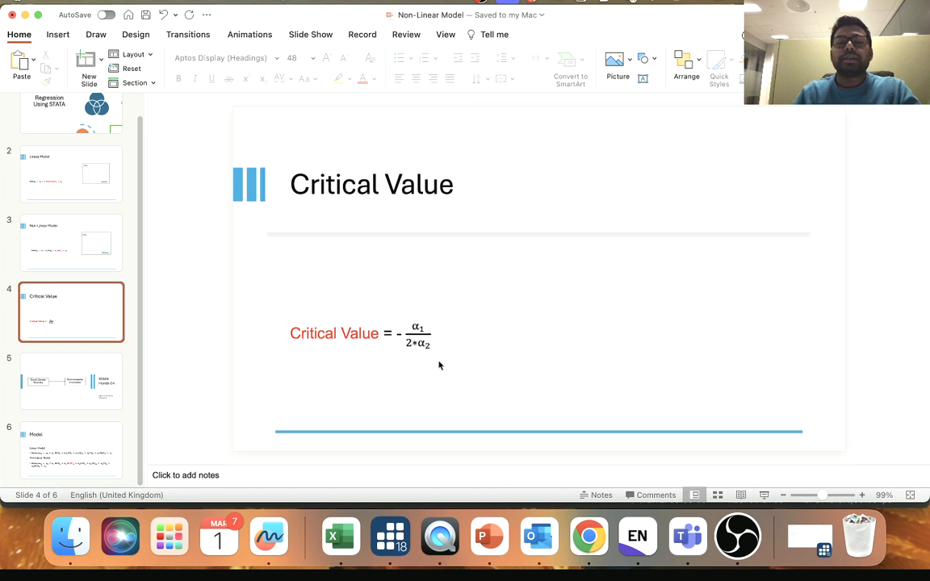
click(394, 539)
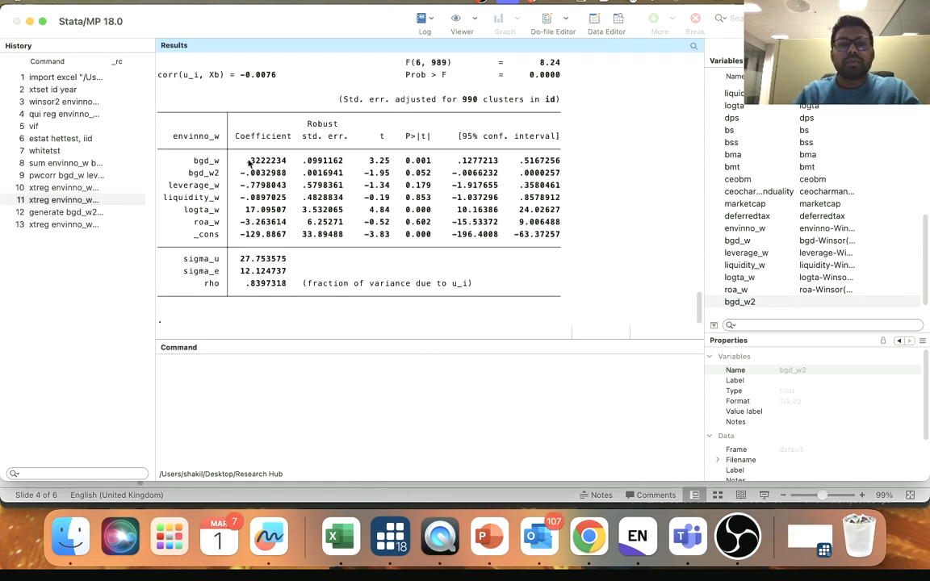
drag(245, 161, 279, 164)
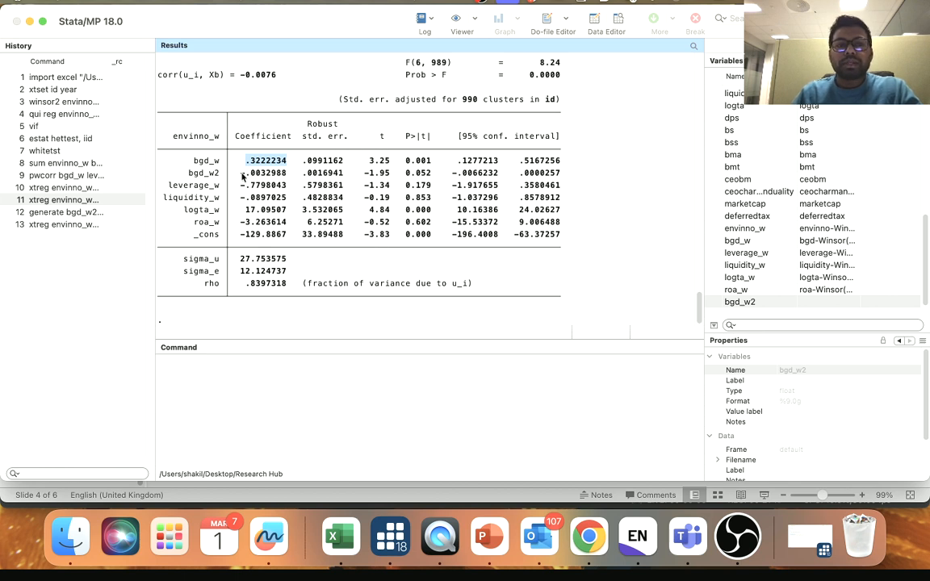
drag(237, 173, 284, 175)
click(284, 173)
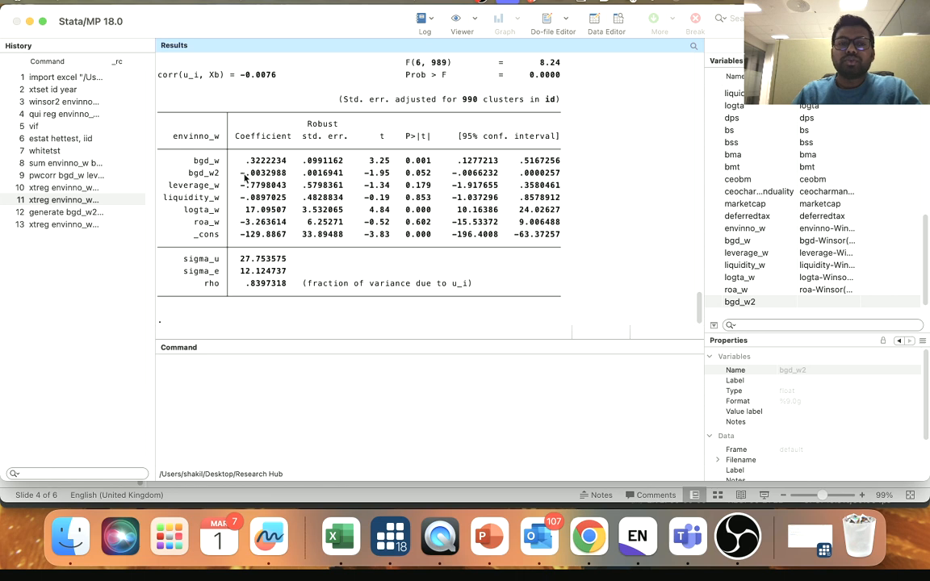
- Recheck α1 and α2 in PowerPoint's critical value formula, and match them in Stata to the bgd_w and bgd_w2 rows, examining coefficients and significance
click(482, 537)
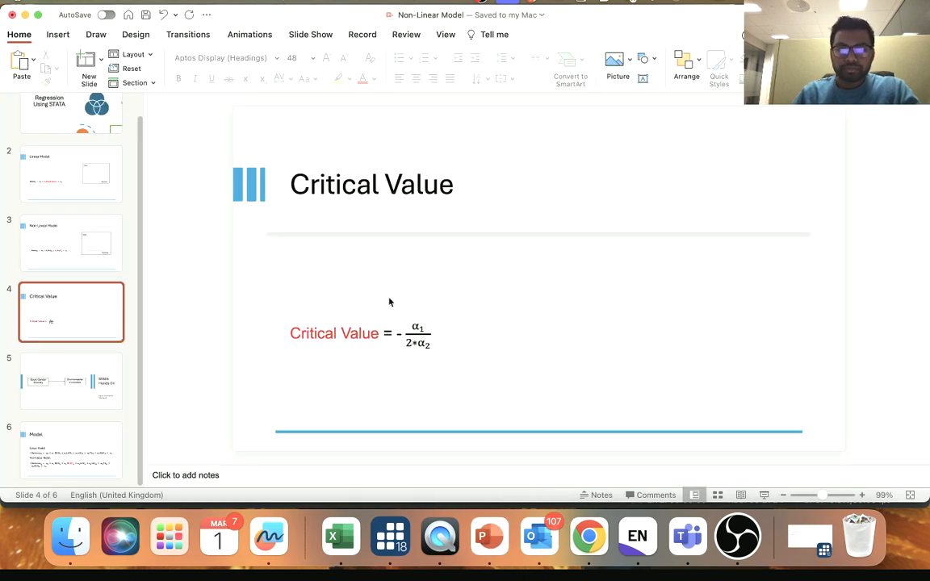
click(435, 332)
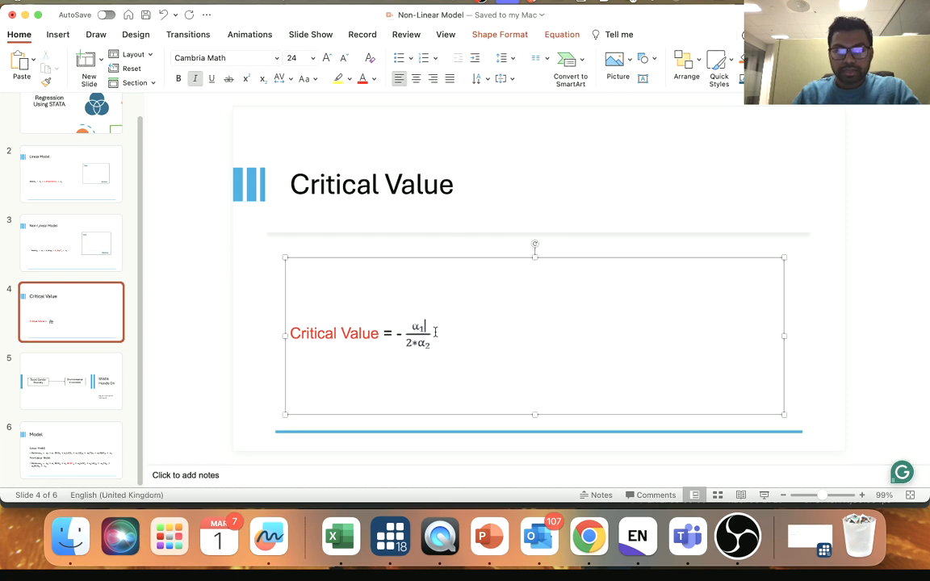
click(459, 344)
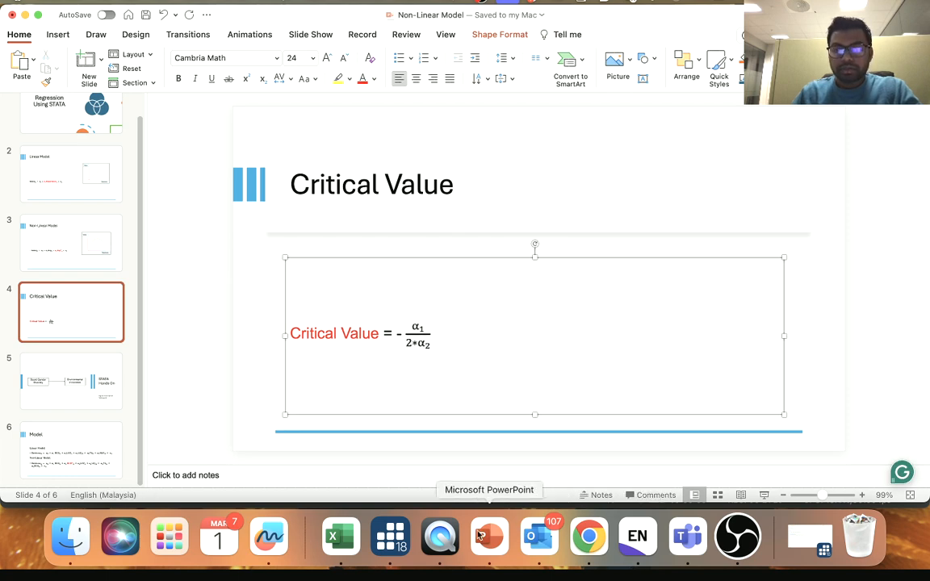
click(398, 545)
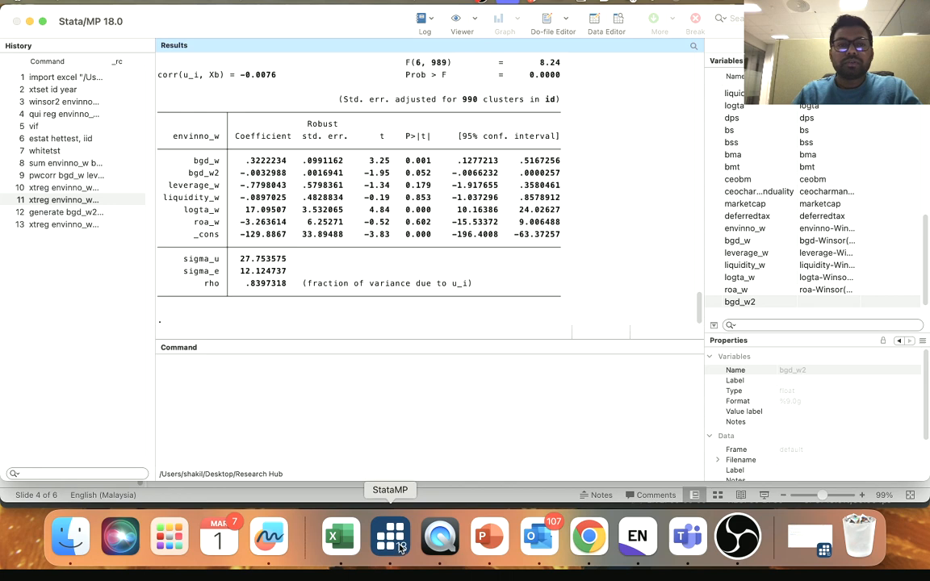
double_click(252, 161)
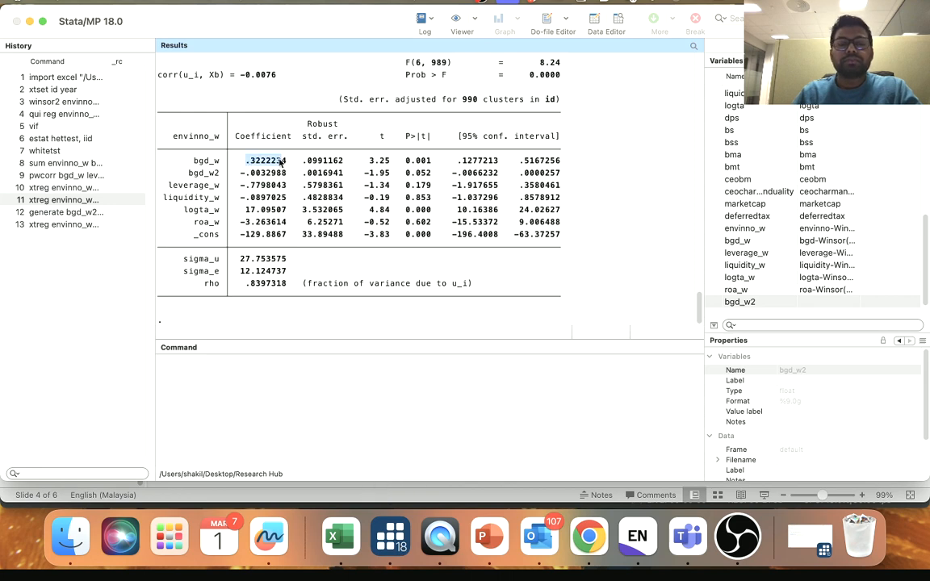
drag(240, 174, 283, 177)
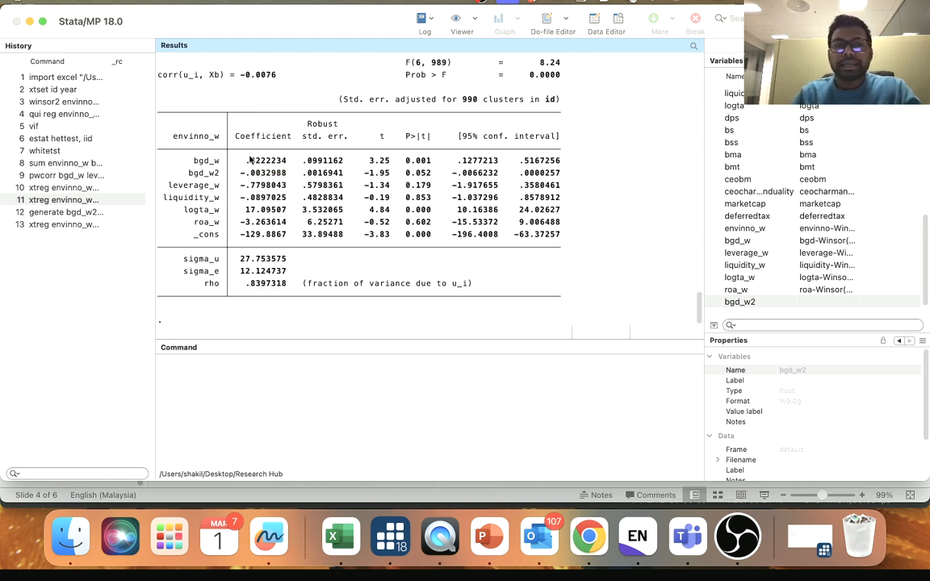
drag(191, 160, 422, 160)
click(422, 160)
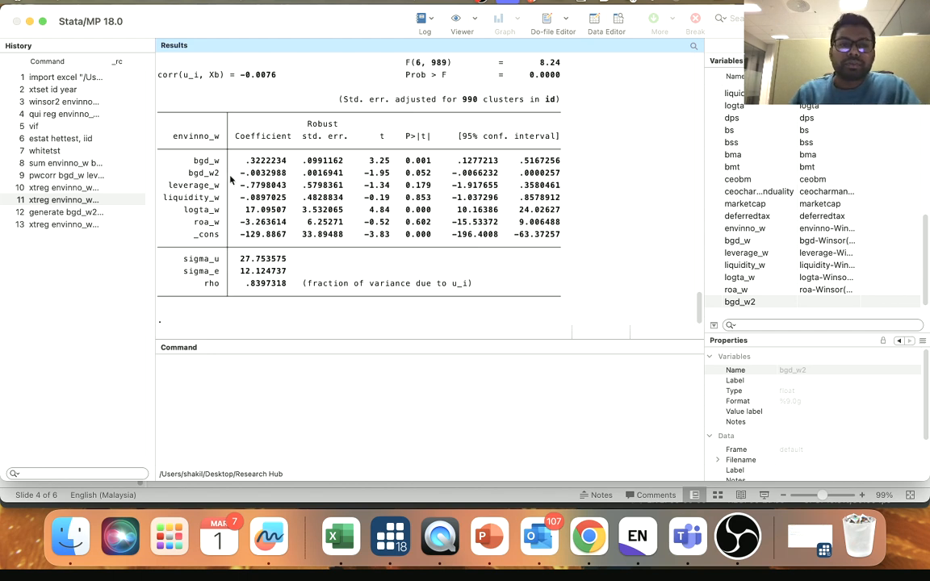
drag(188, 172, 194, 173)
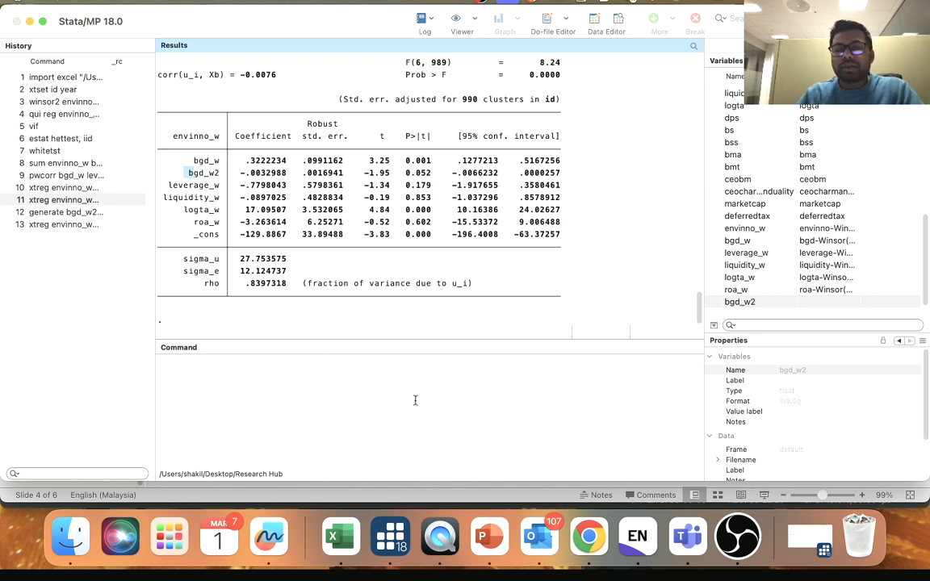
- Reuse the last xtreg command with the prefix asdoc. and the options nest replace added, and try to run it as a table export
click(46, 226)
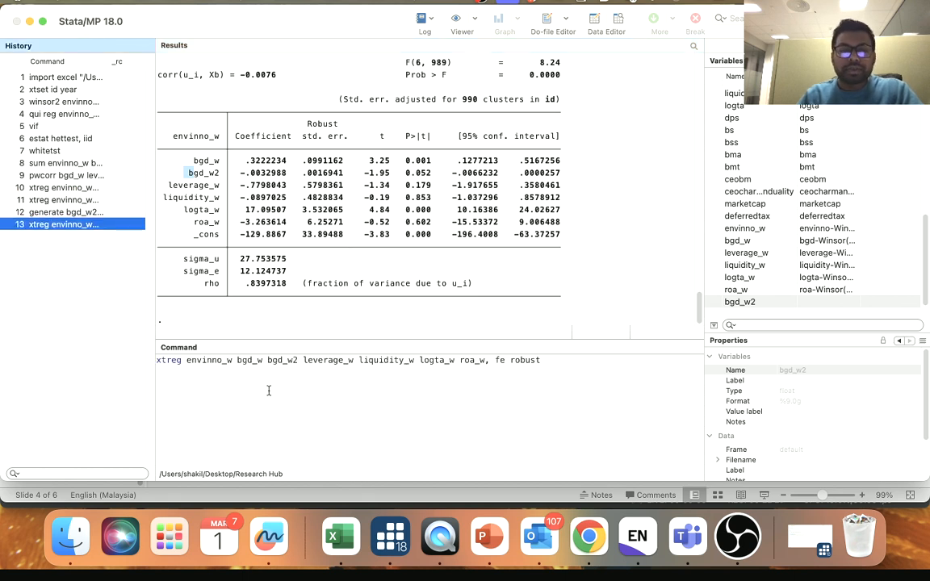
click(172, 384)
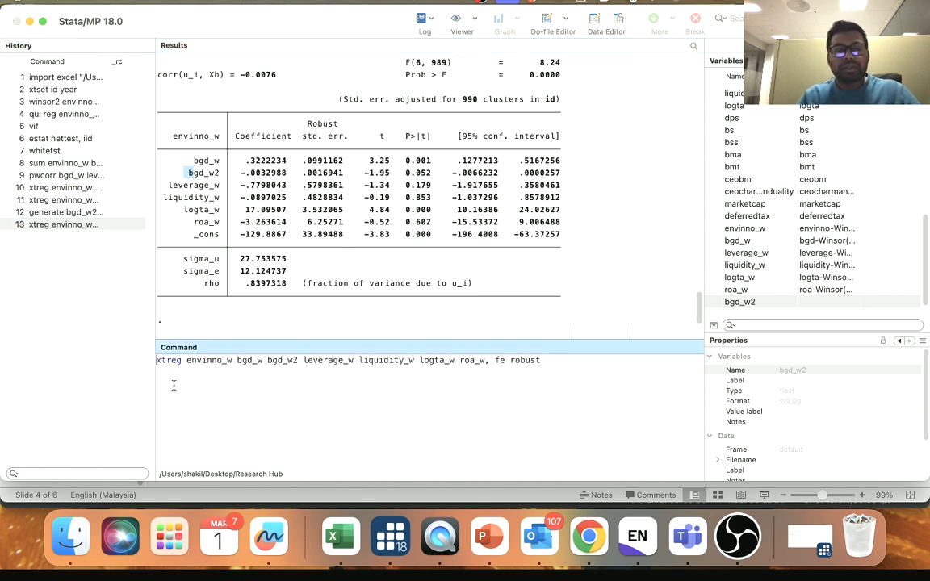
text(asdoc)
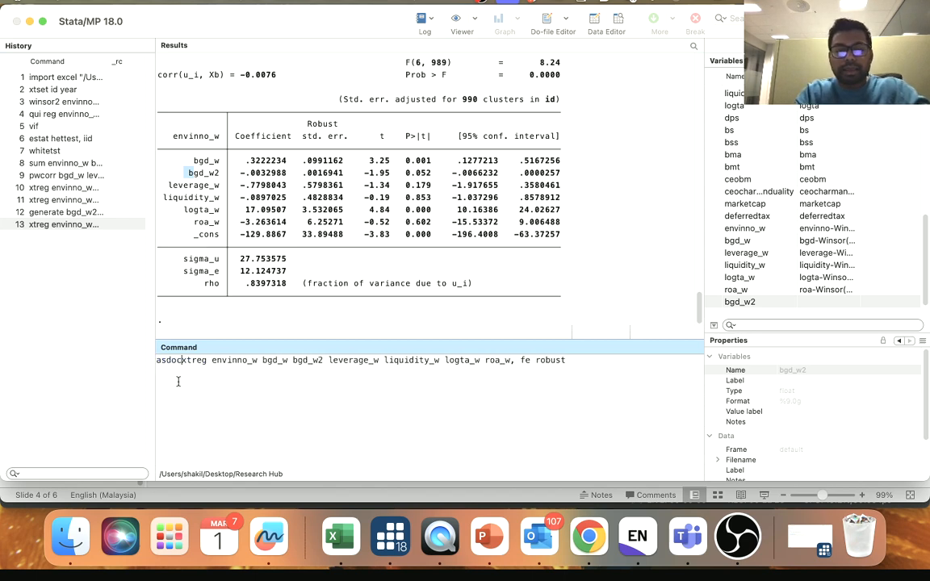
text(.)
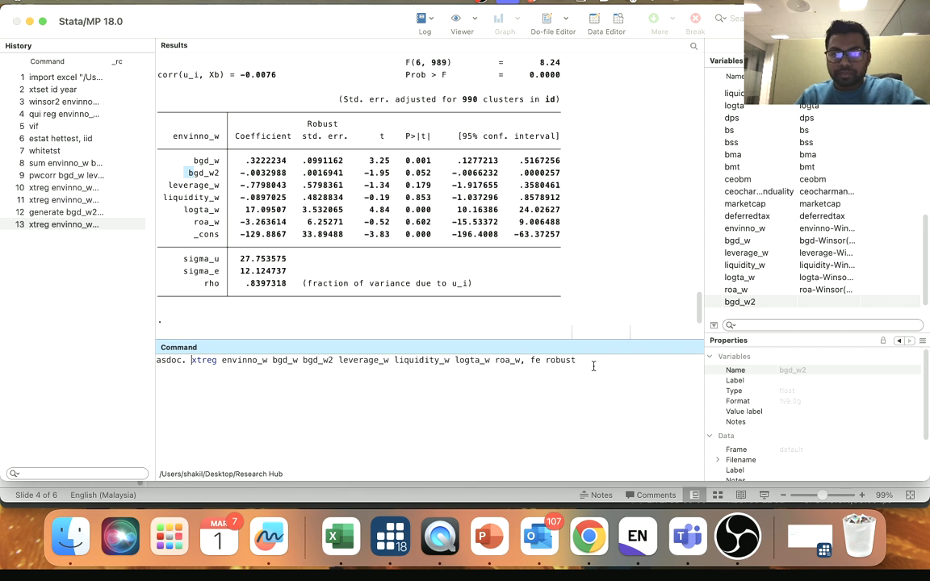
click(593, 366)
text(nest)
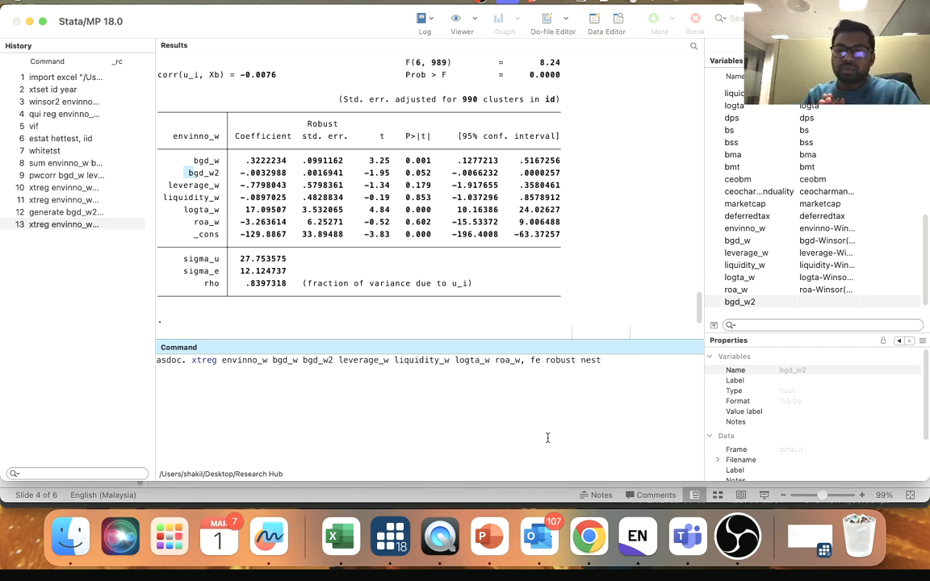
text( r)
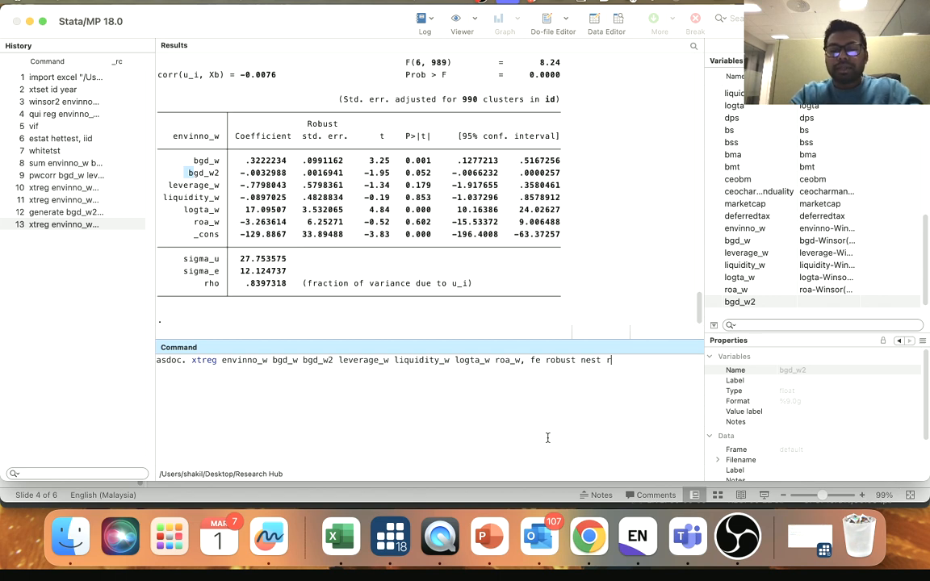
text(epl)
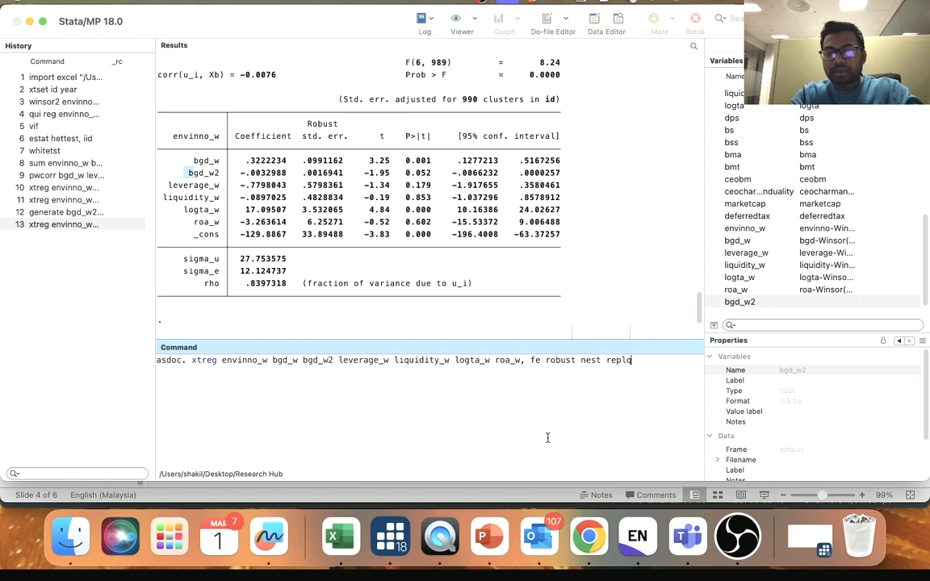
text(ace)
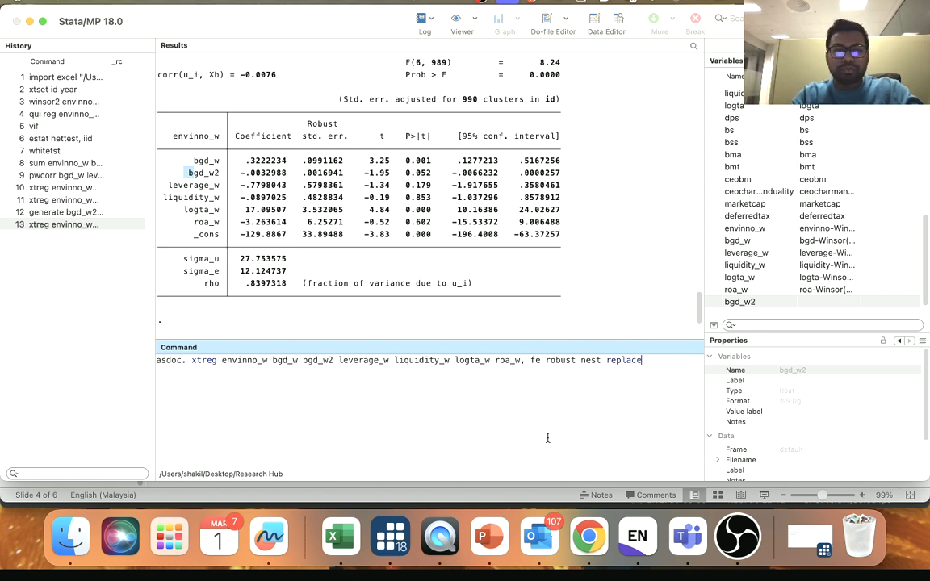
key(Return)
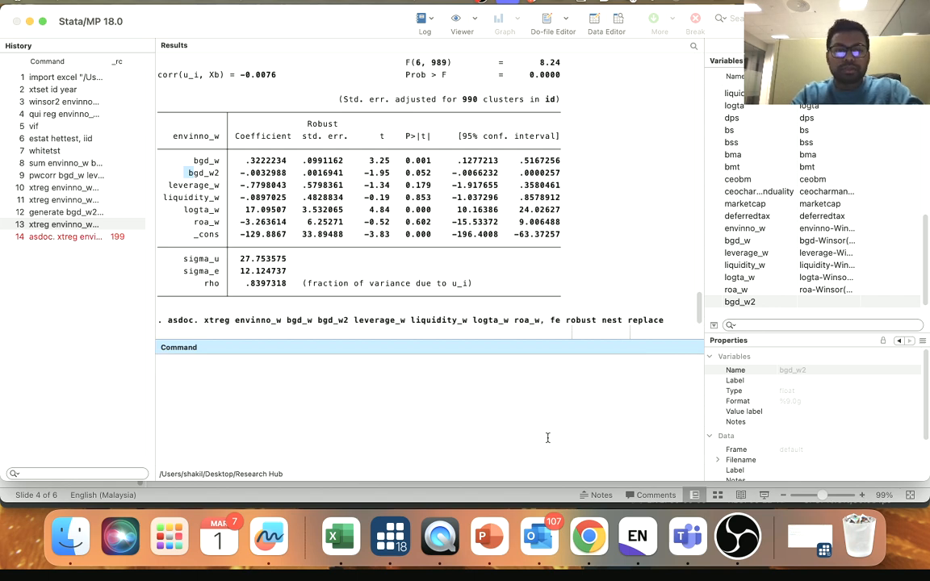
- Recall the failed export command, remove the period after asdoc, and rerun it with fe robust nest replace
click(58, 237)
click(186, 361)
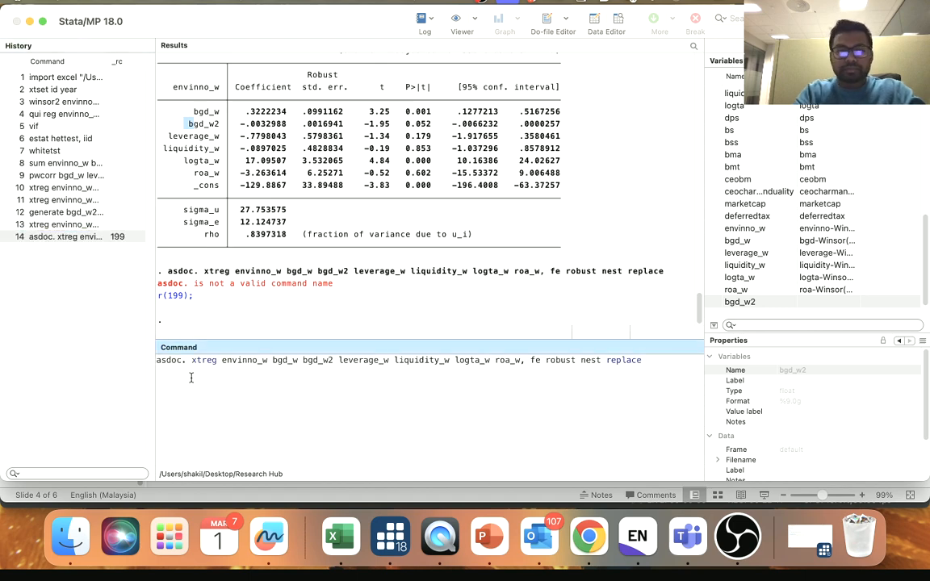
key(BackSpace)
key(Return)
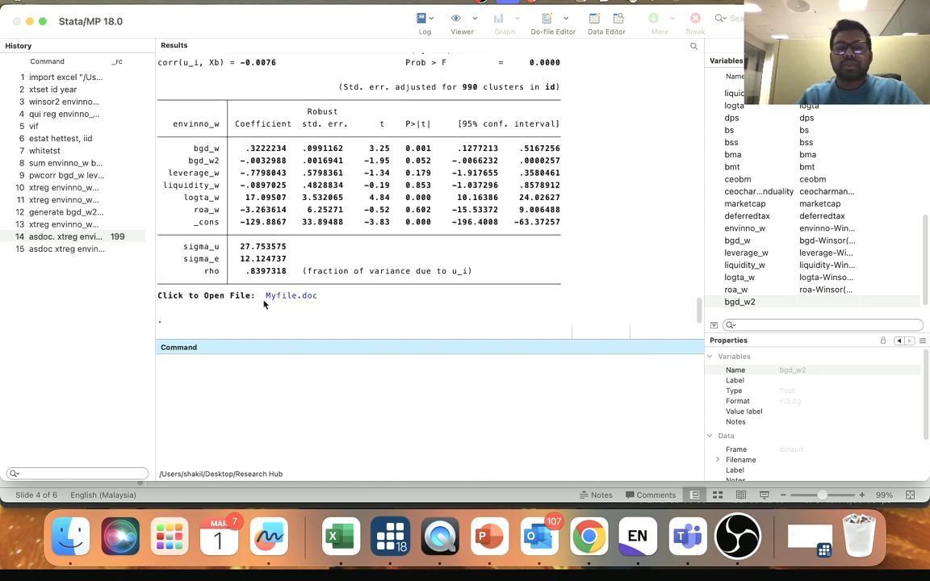
- Open the exported Myfile.doc in Word, close the navigation pane and bring the whole regression table into view at 160% zoom
click(292, 297)
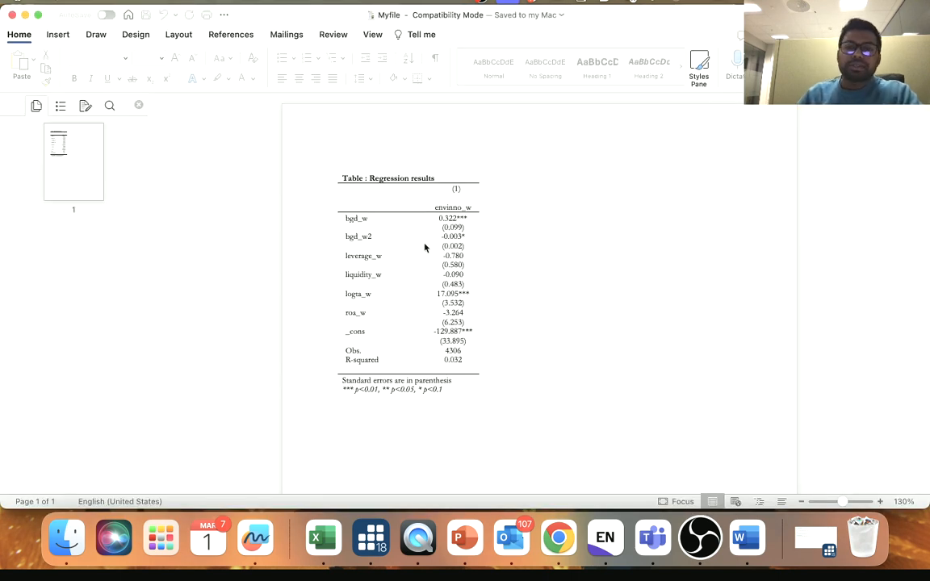
click(880, 502)
click(881, 502)
click(881, 502)
click(139, 105)
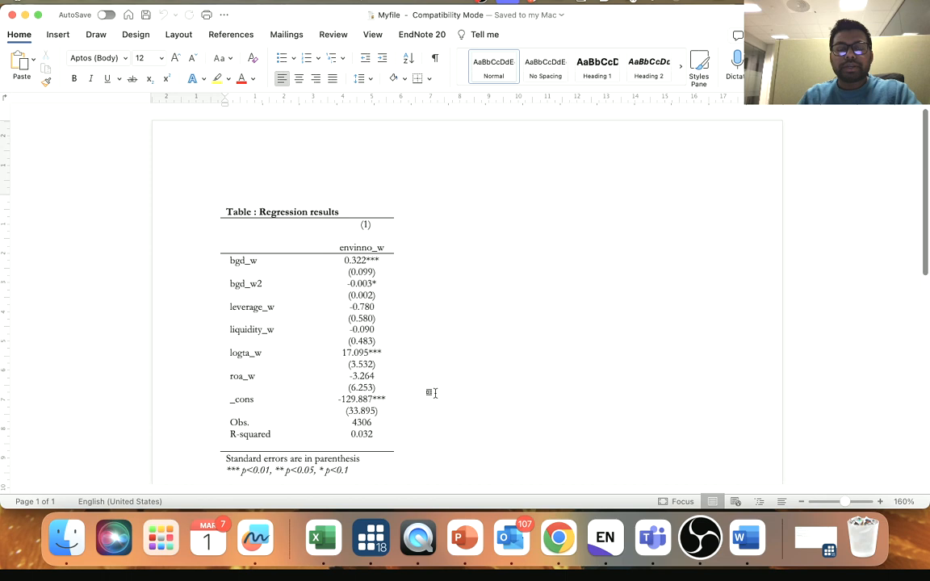
scroll(421, 386, down, 1)
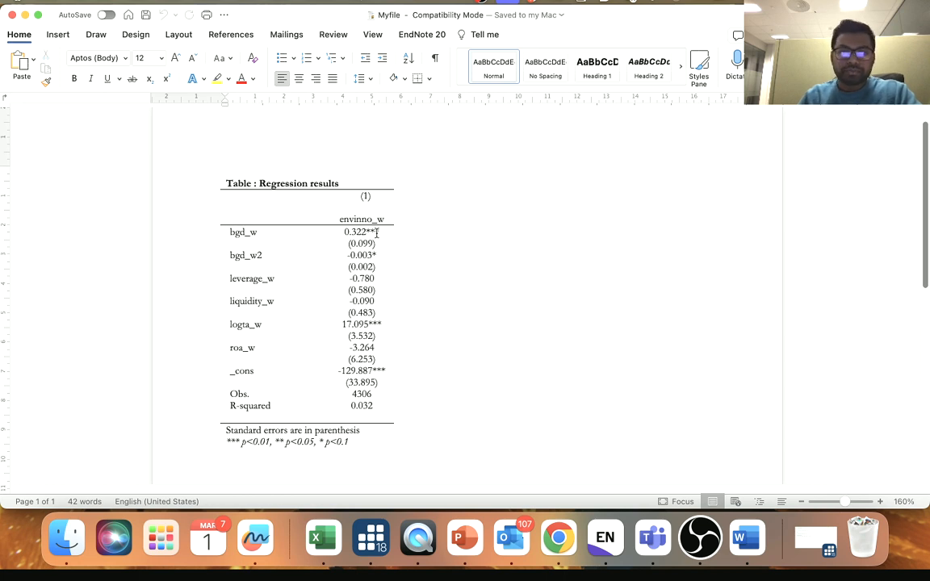
- Color the bgd_w coefficient 0.322, the bgd_w2 label and its coefficient -0.003 red in the regression table
drag(343, 232, 366, 232)
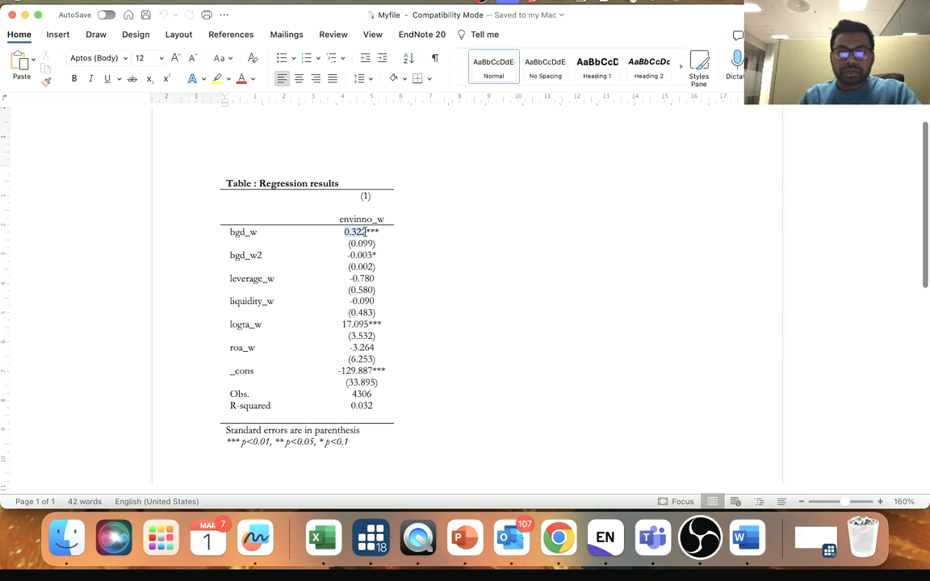
click(240, 79)
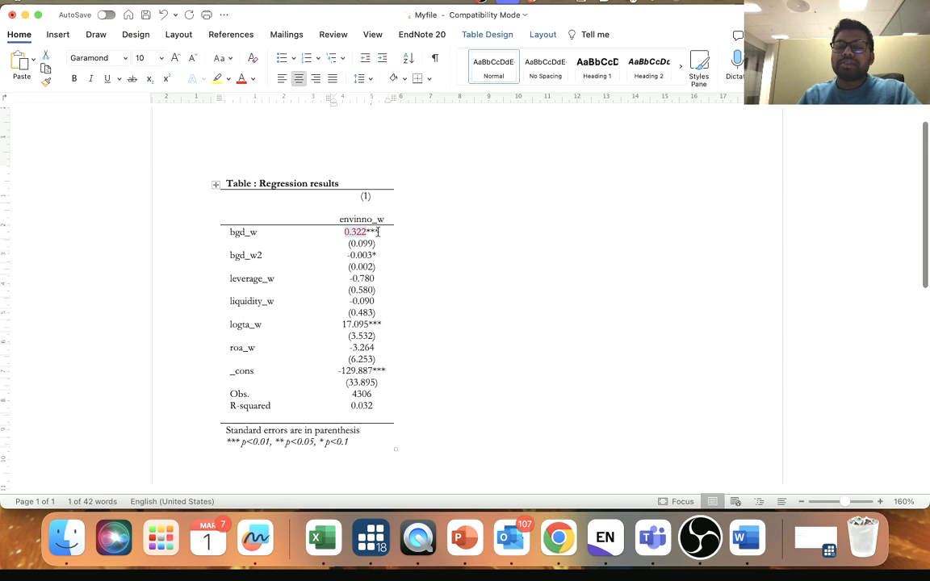
click(385, 259)
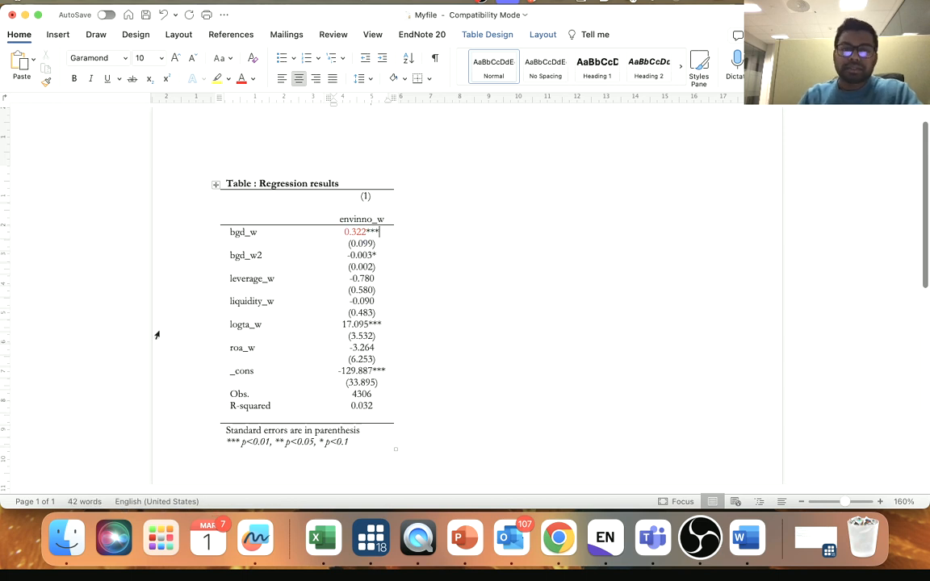
double_click(237, 256)
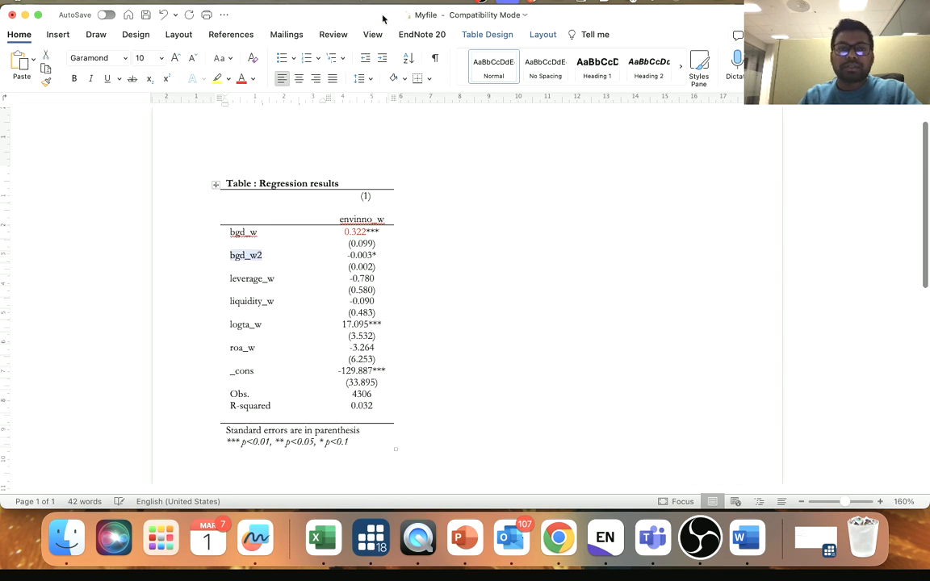
click(241, 78)
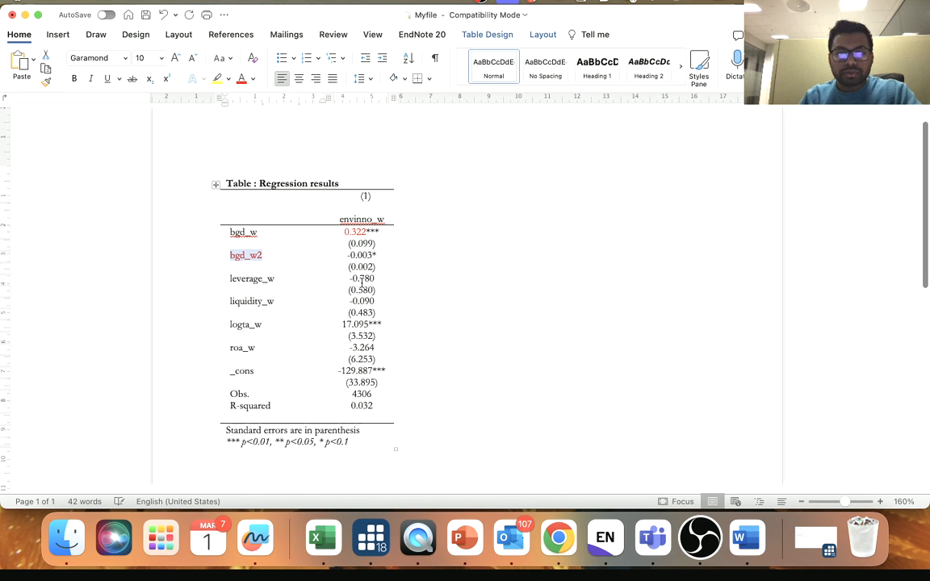
drag(349, 255, 372, 255)
click(241, 78)
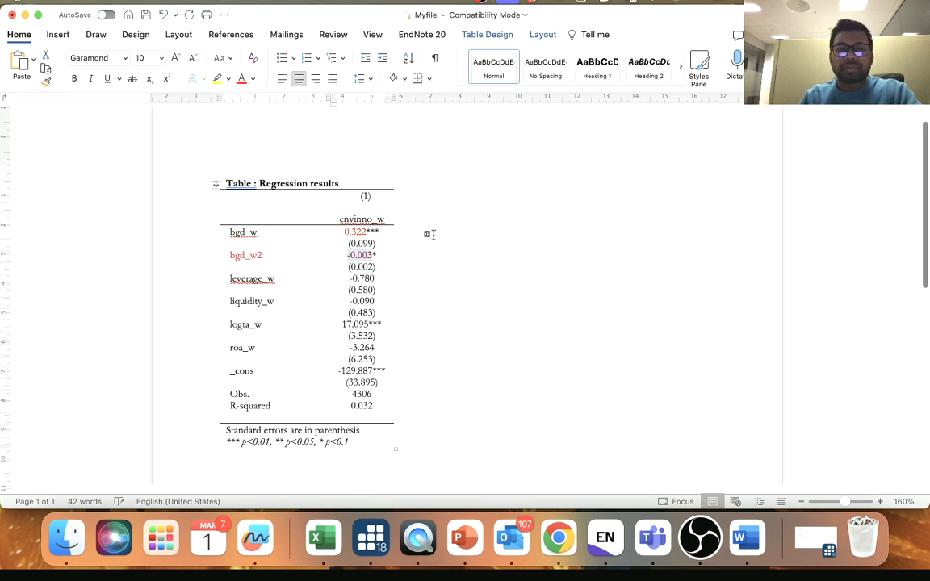
click(376, 255)
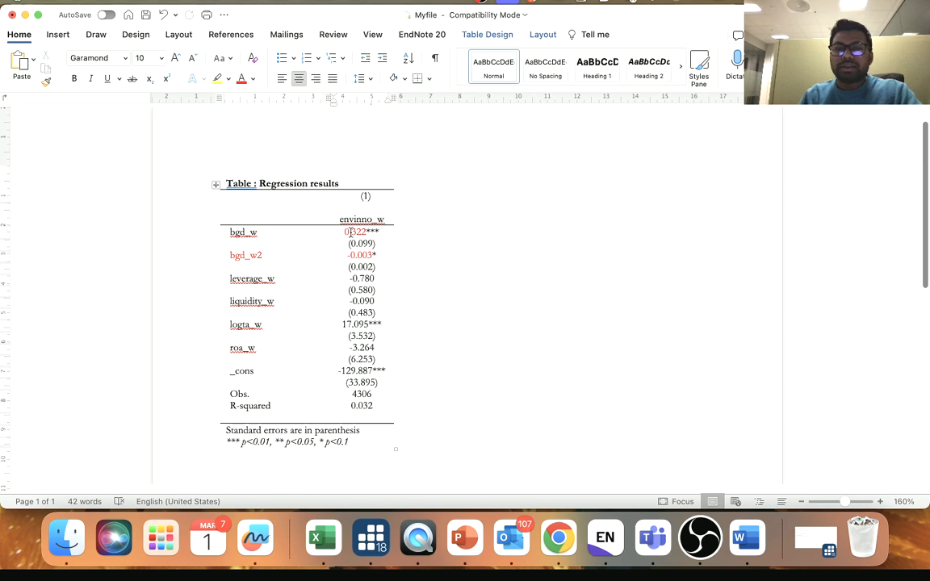
drag(344, 231, 366, 231)
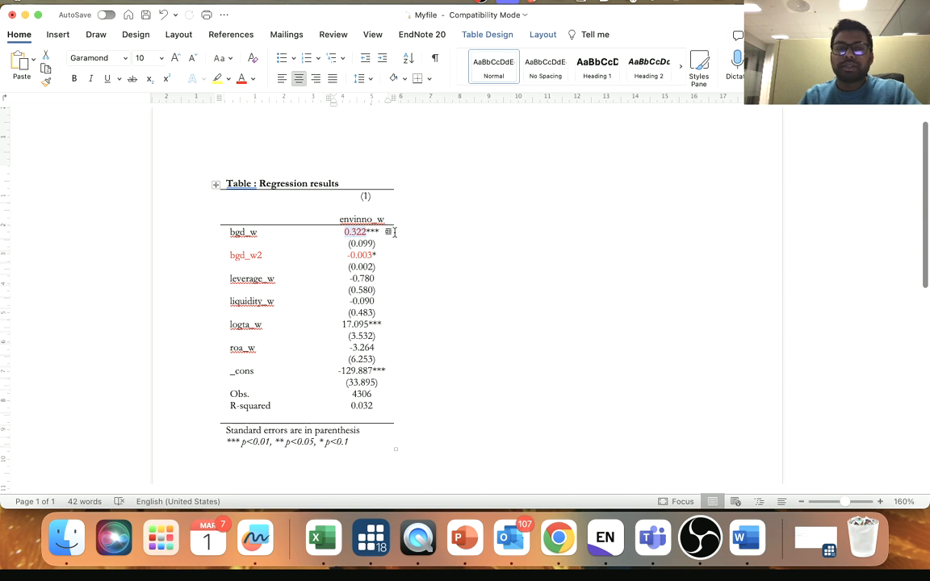
- Switch to Stata, recall the sum command for envinno_w, bgd_w and the control variables, prefix it with asdoc and run it
click(348, 256)
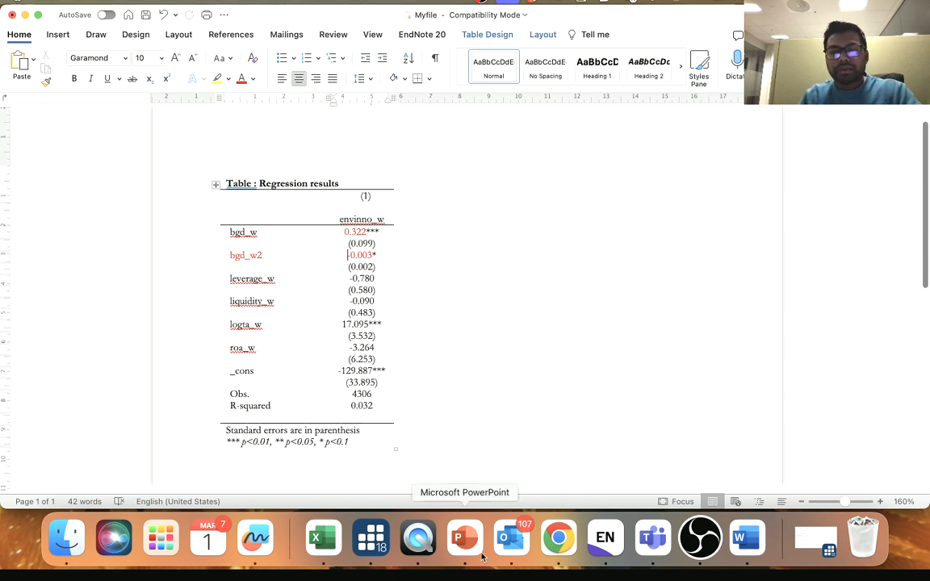
click(372, 537)
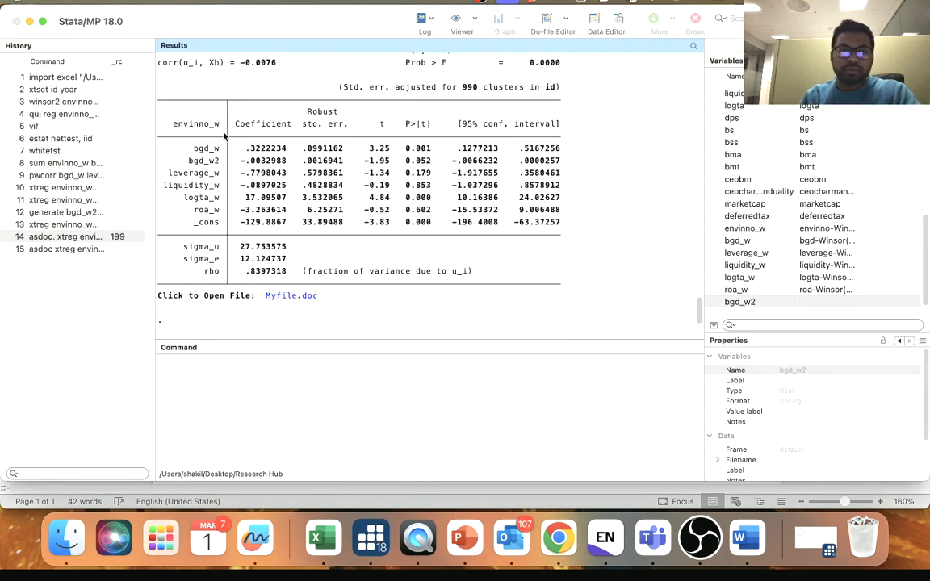
click(57, 163)
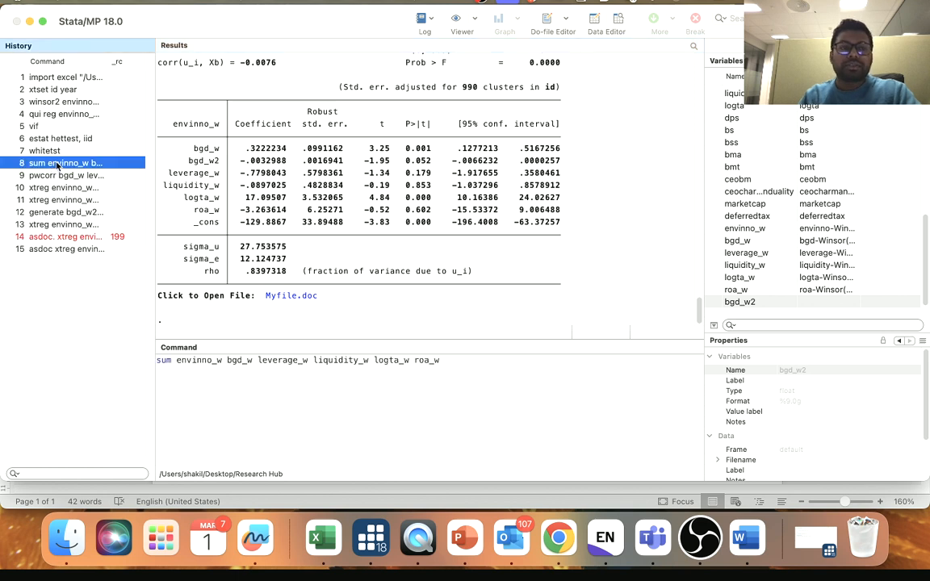
click(182, 389)
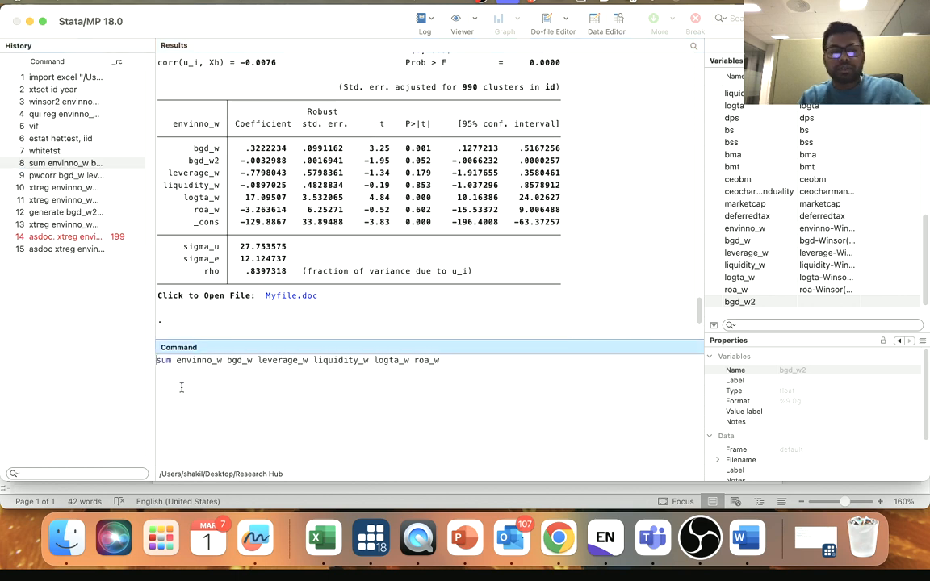
text(as)
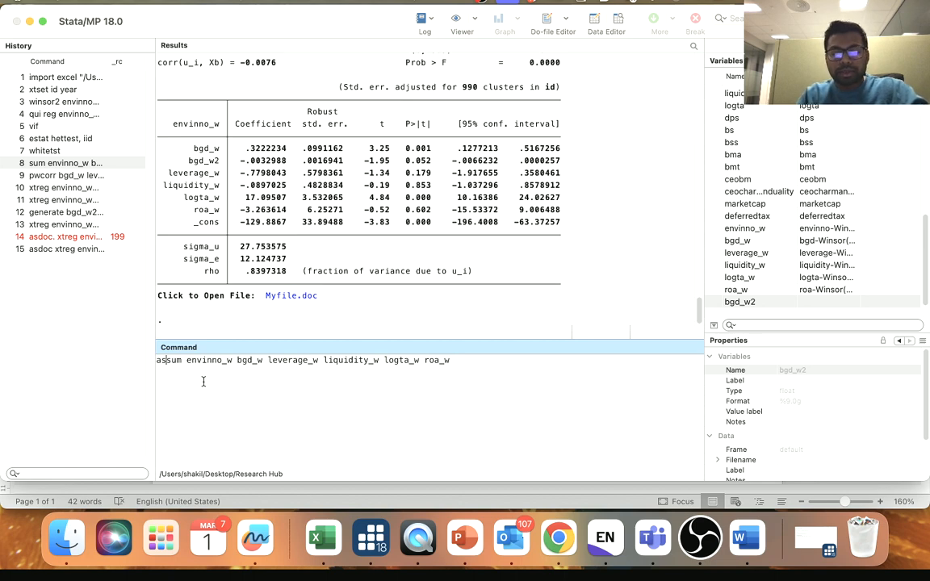
text(doc)
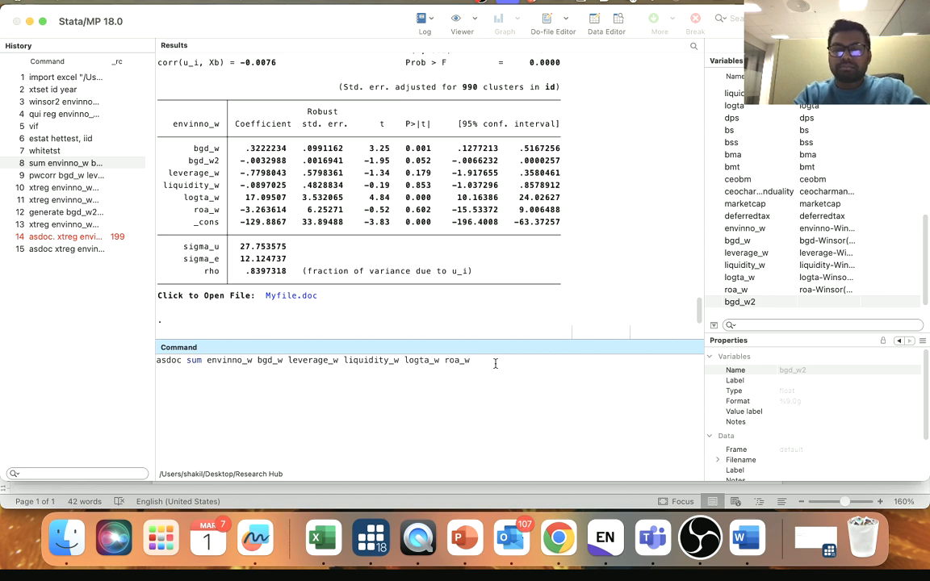
key(Return)
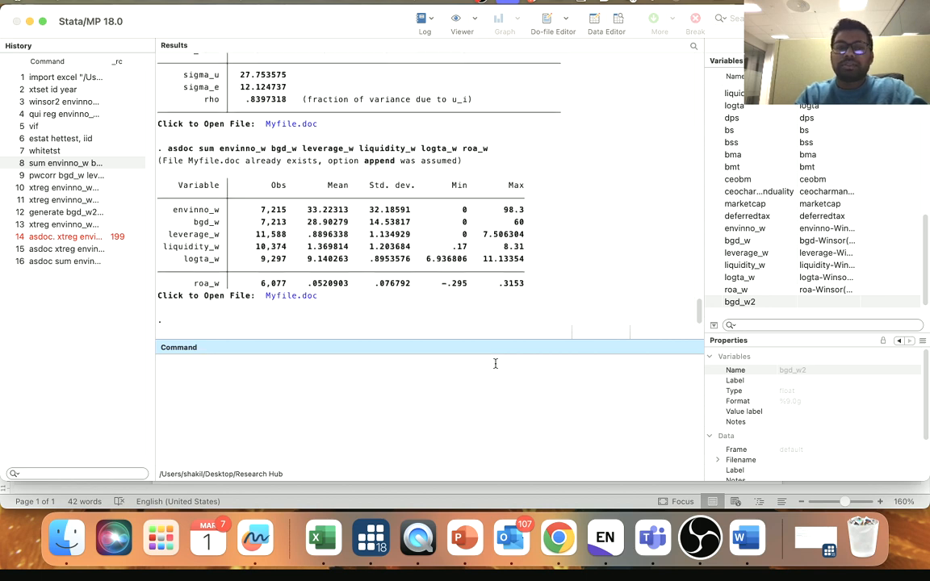
- Return to the outdated Myfile document in Word and close it without saving the changes
click(282, 295)
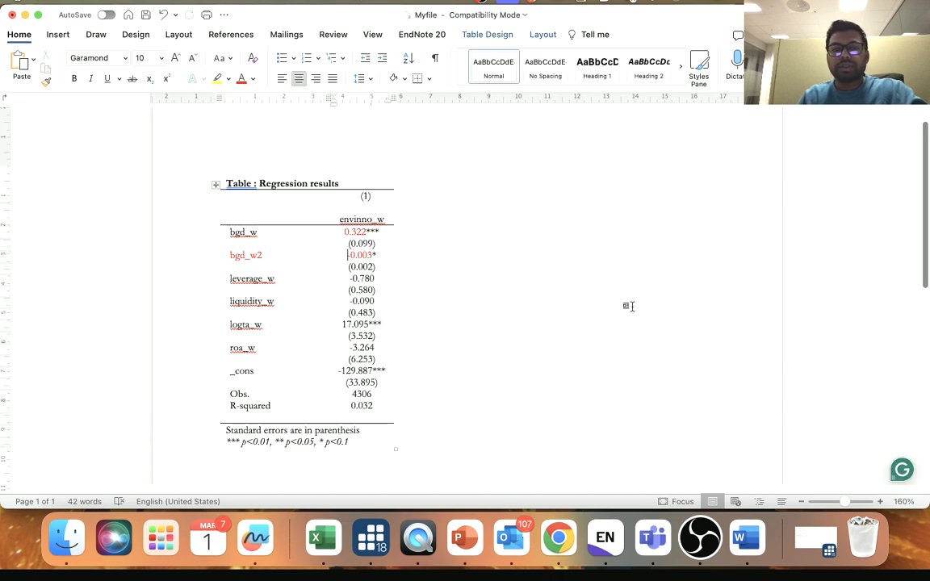
scroll(448, 352, down, 5)
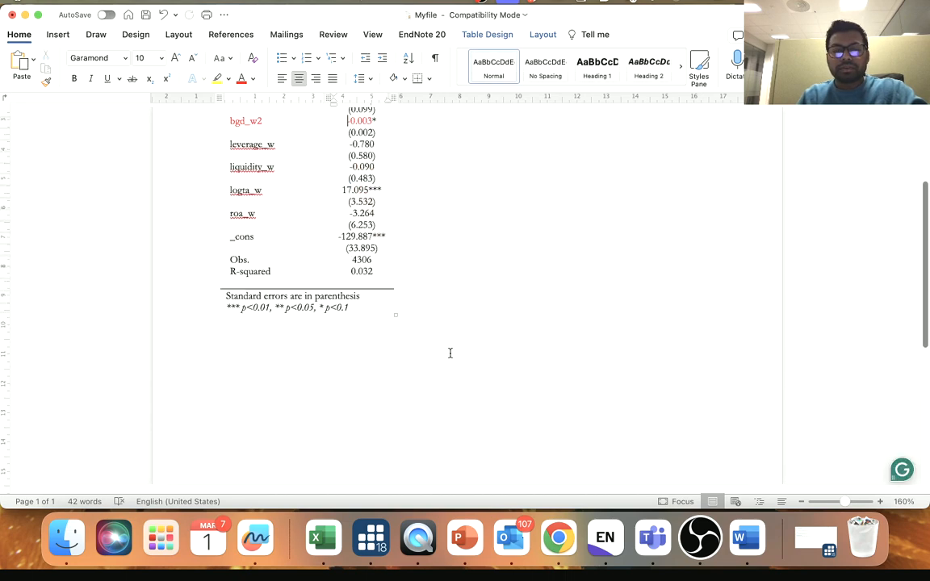
click(10, 16)
click(469, 316)
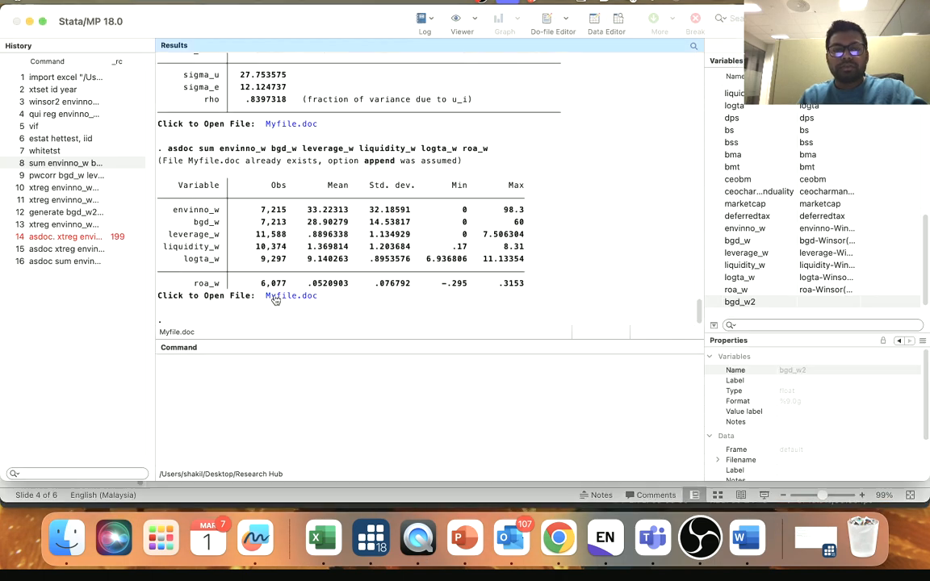
- Reopen Myfile.doc from the Stata results, examine the Descriptive Statistics table below the regression table, and close the document
click(283, 297)
scroll(485, 307, down, 5)
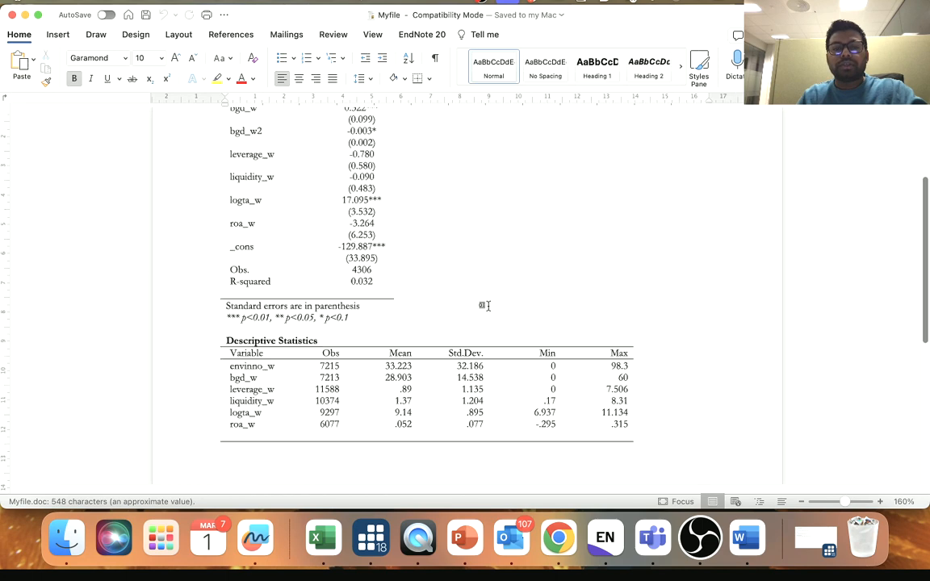
drag(212, 195, 309, 306)
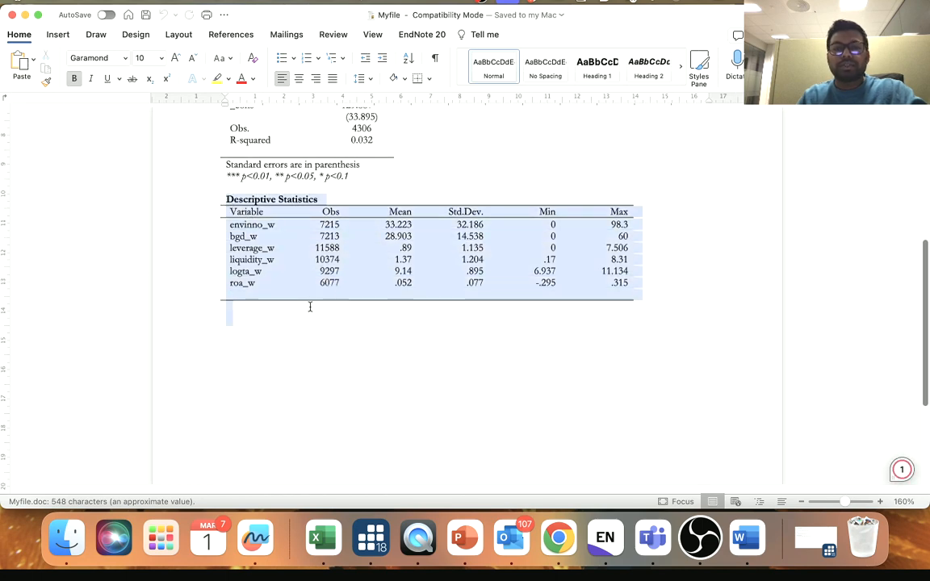
click(12, 15)
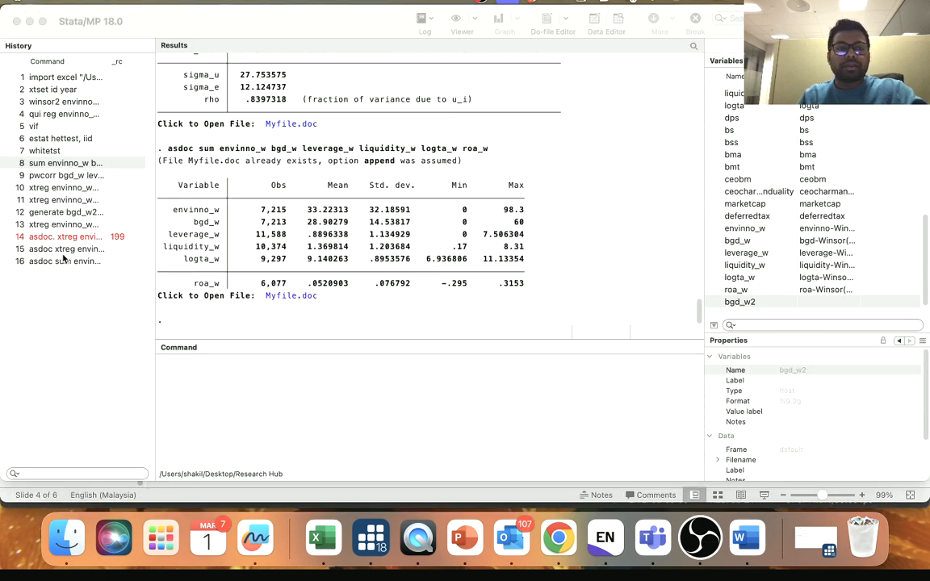
- Recall the pwcorr command for bgd_w, leverage_w, liquidity_w, logta_w and roa_w, prefix it with asdoc and try to run it
click(47, 162)
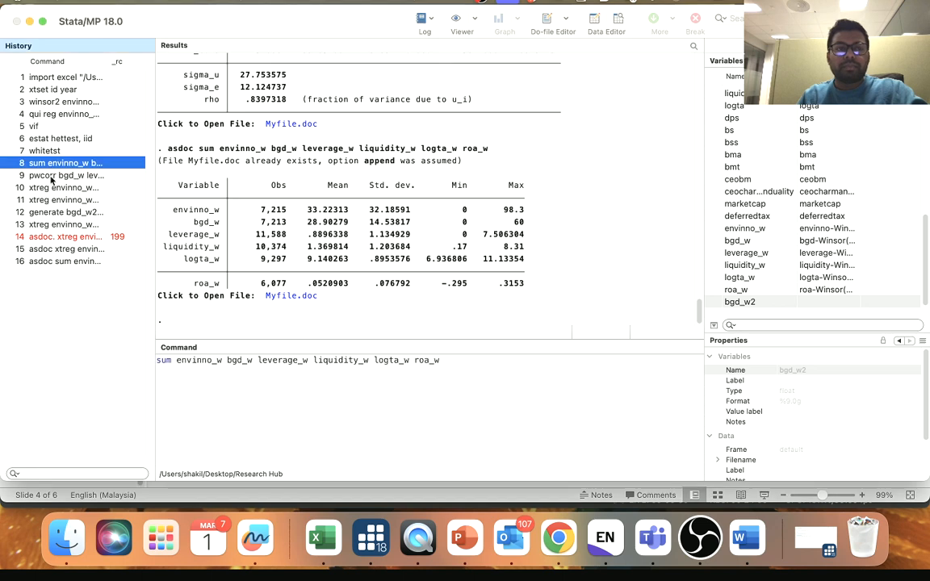
key(Down)
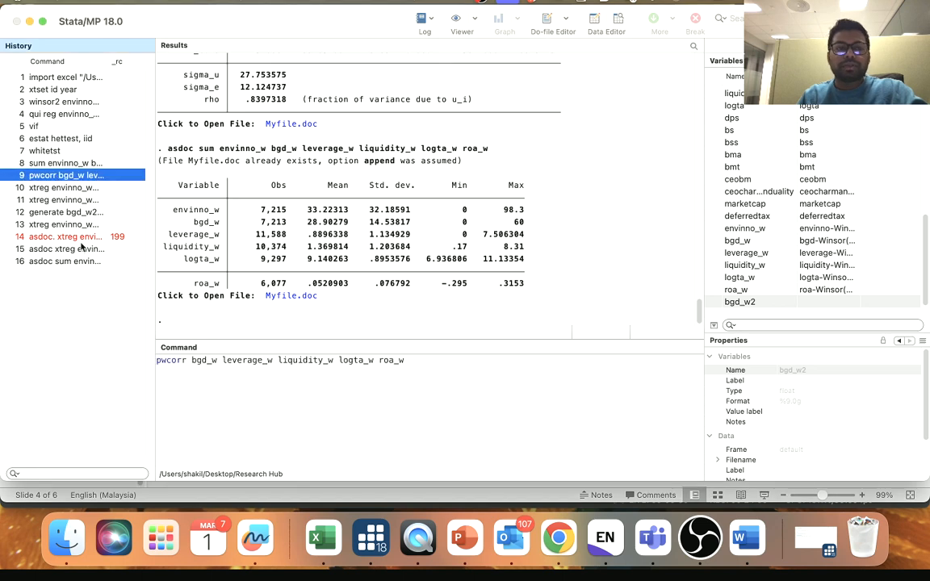
click(158, 361)
text(a)
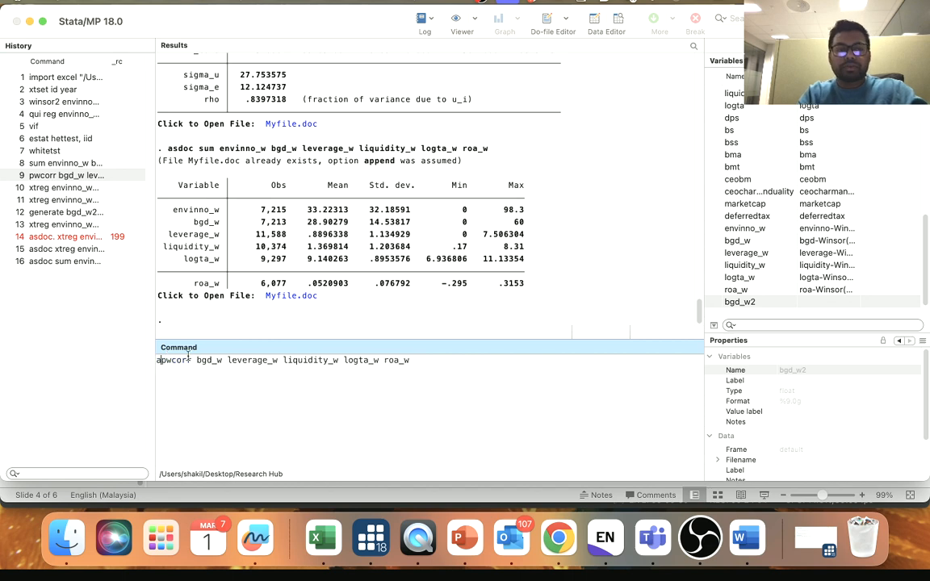
text(sdoc)
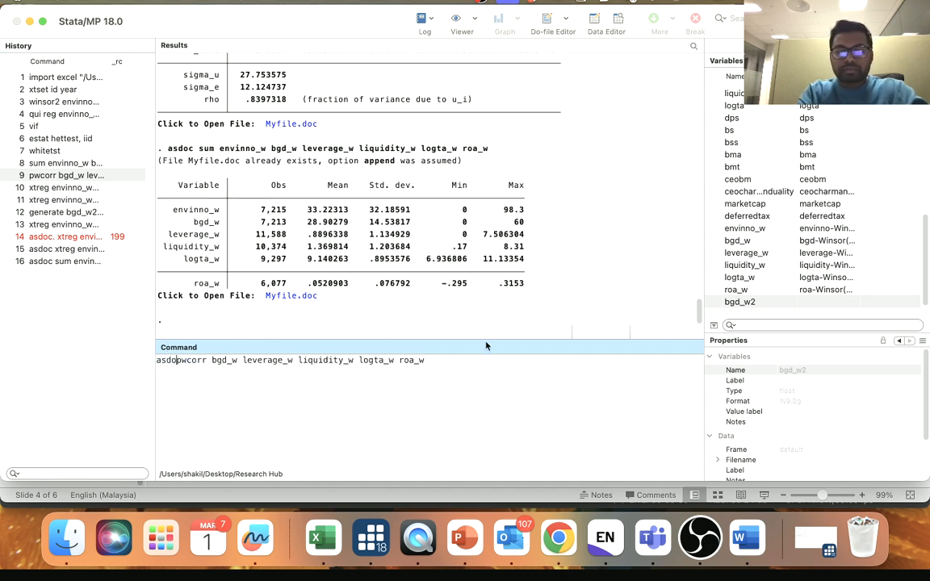
key(Return)
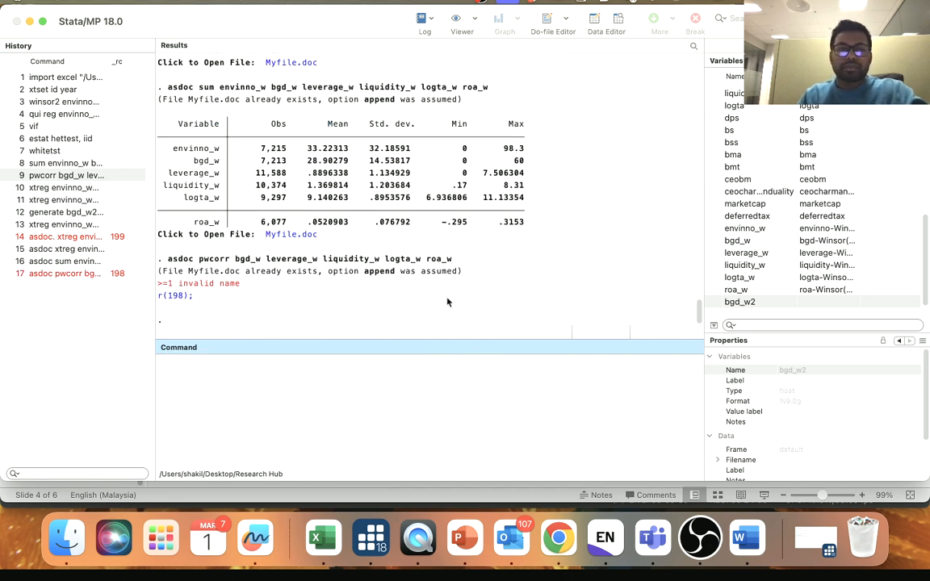
- Try to rerun the asdoc pwcorr command without any options and switch to Word
click(38, 275)
click(38, 275)
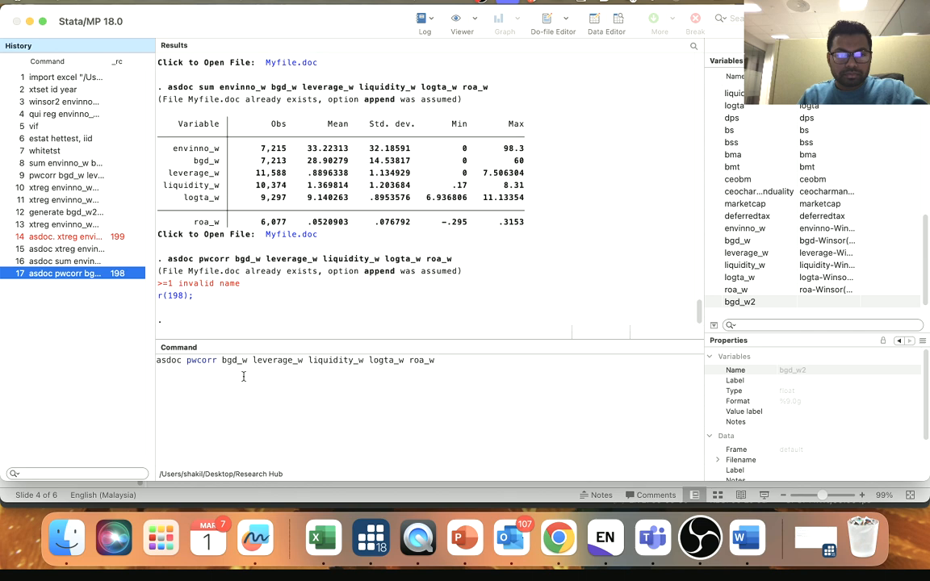
click(204, 364)
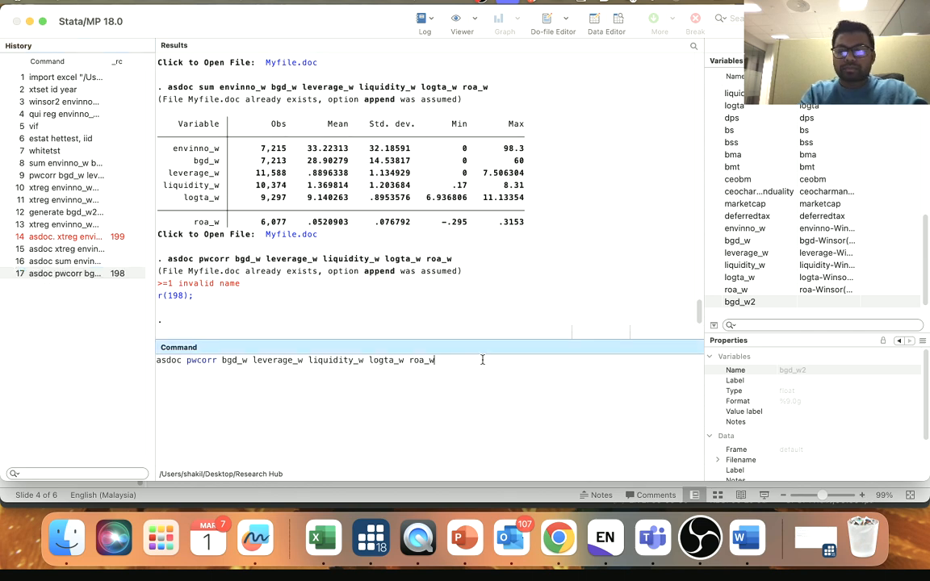
key(Return)
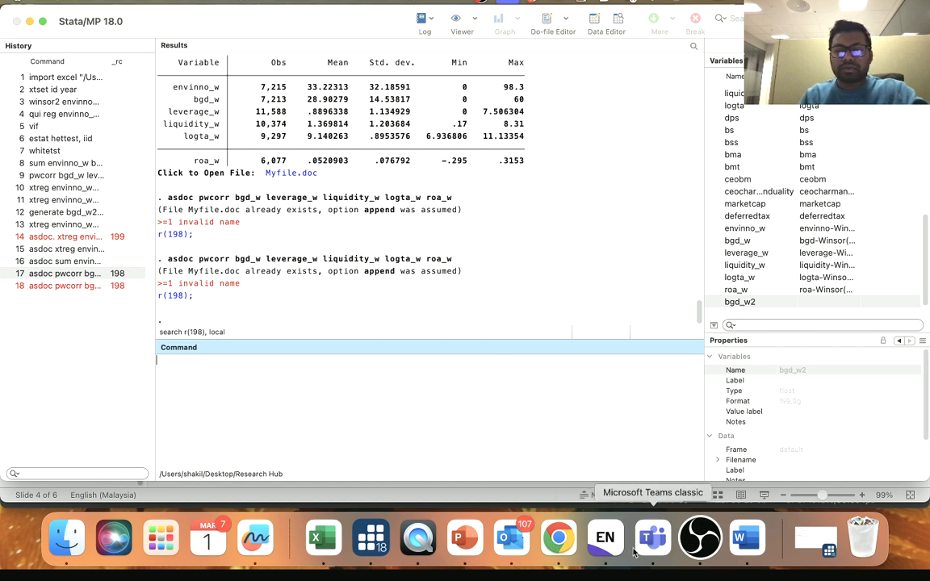
click(748, 538)
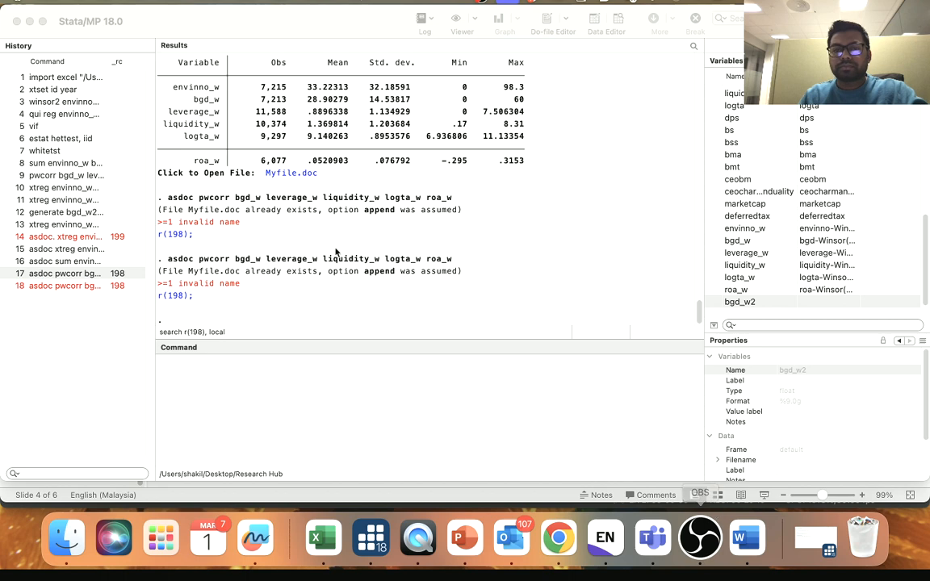
click(572, 468)
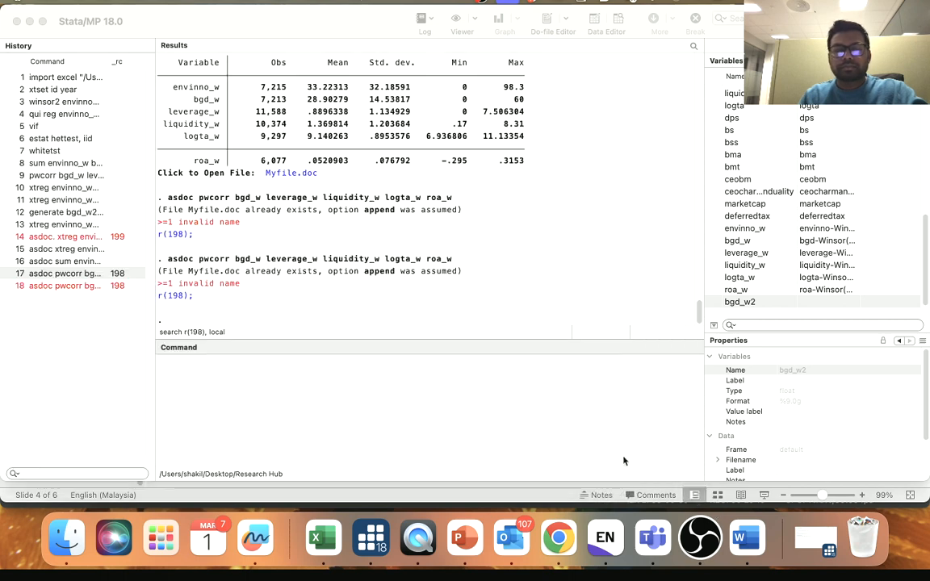
- Recall the asdoc pwcorr command, add the option star(.01), run it, and check the exported correlation table in Myfile.doc before closing it
click(69, 276)
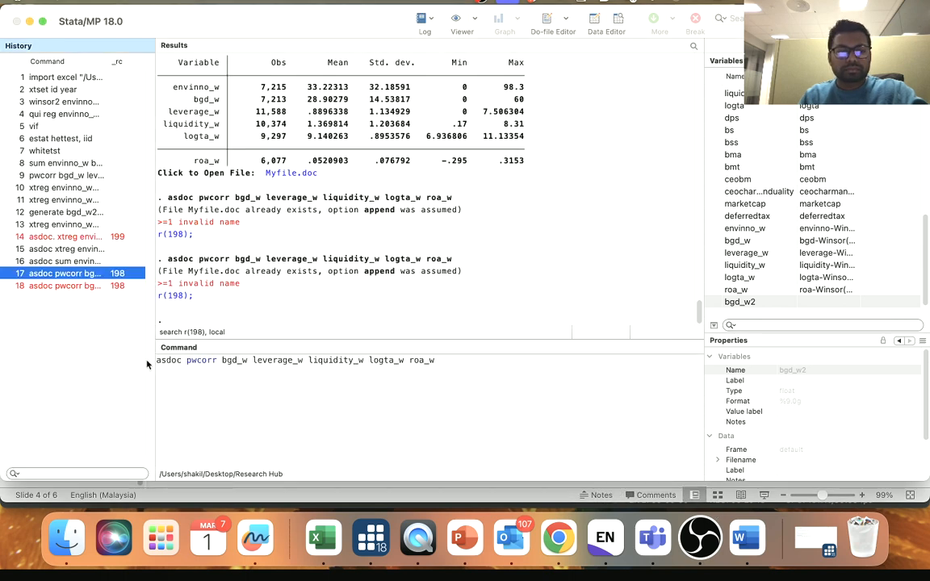
click(189, 361)
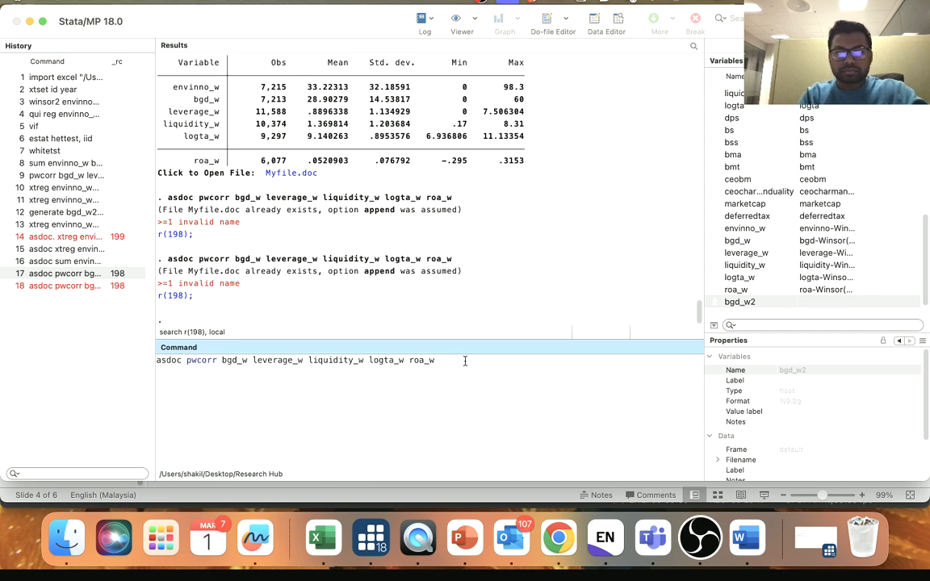
text(, star(.)
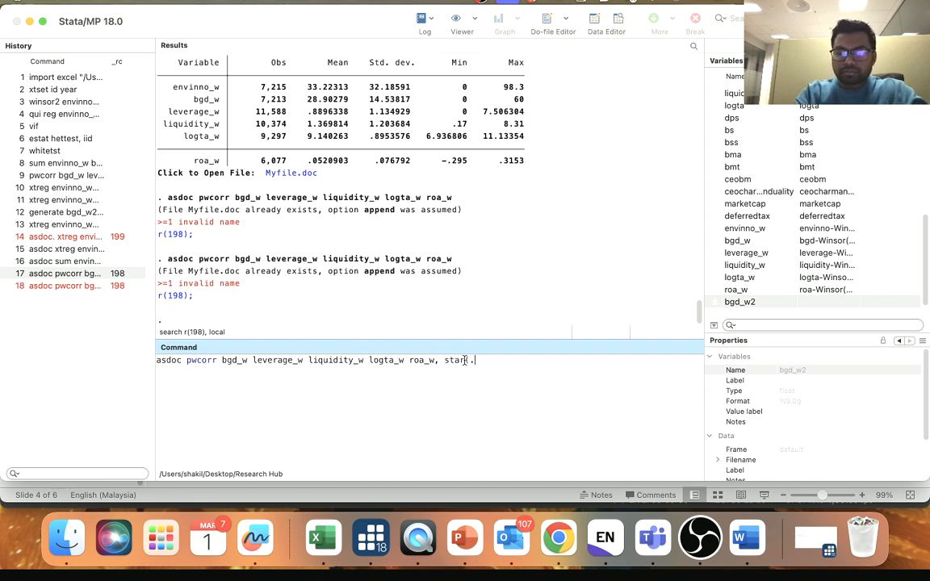
text(01))
key(Return)
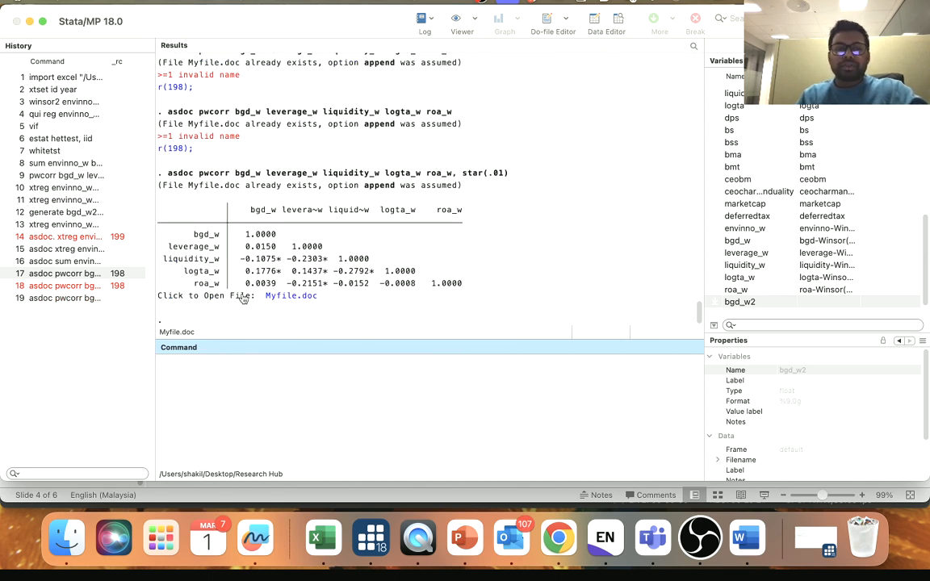
click(289, 295)
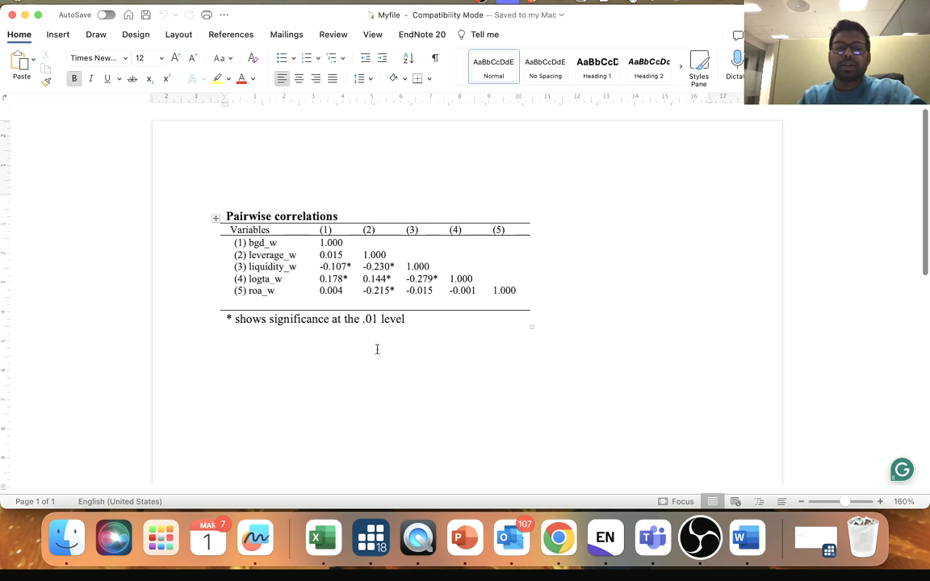
click(13, 16)
- Recall the last asdoc pwcorr command, change the significance option to star(.05) and run it
click(37, 303)
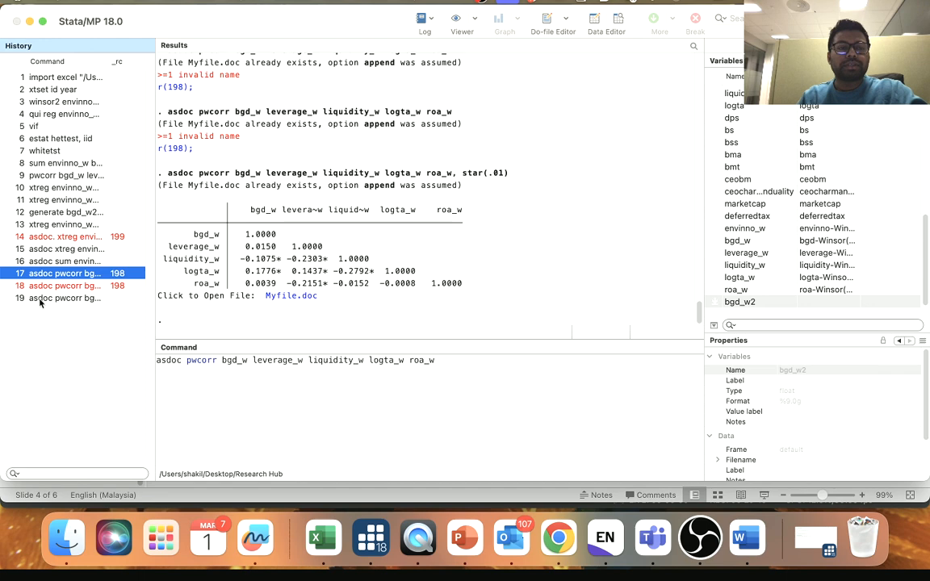
click(41, 298)
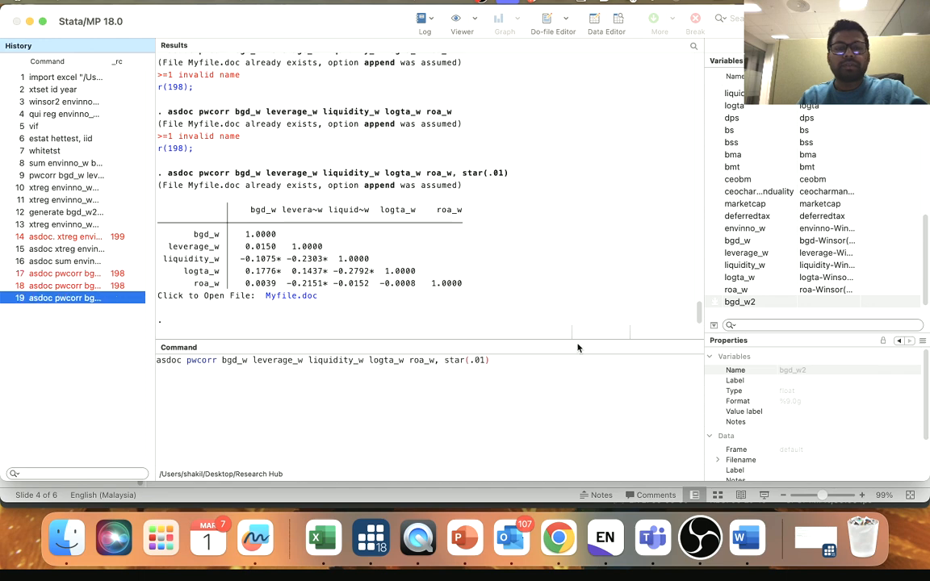
click(482, 360)
key(BackSpace)
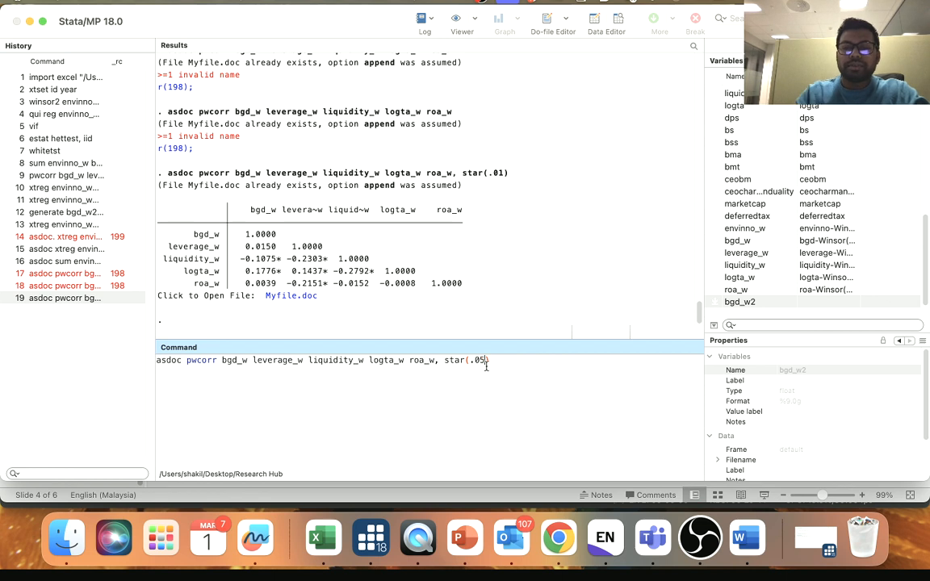
key(Return)
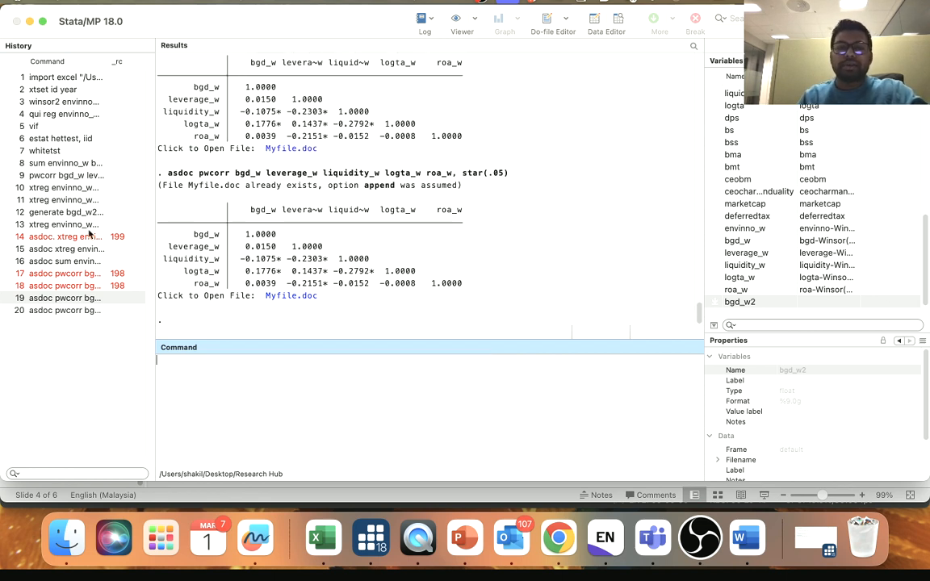
- Open Myfile.doc, review the pairwise correlation table for the .05 level, and close the document
click(304, 296)
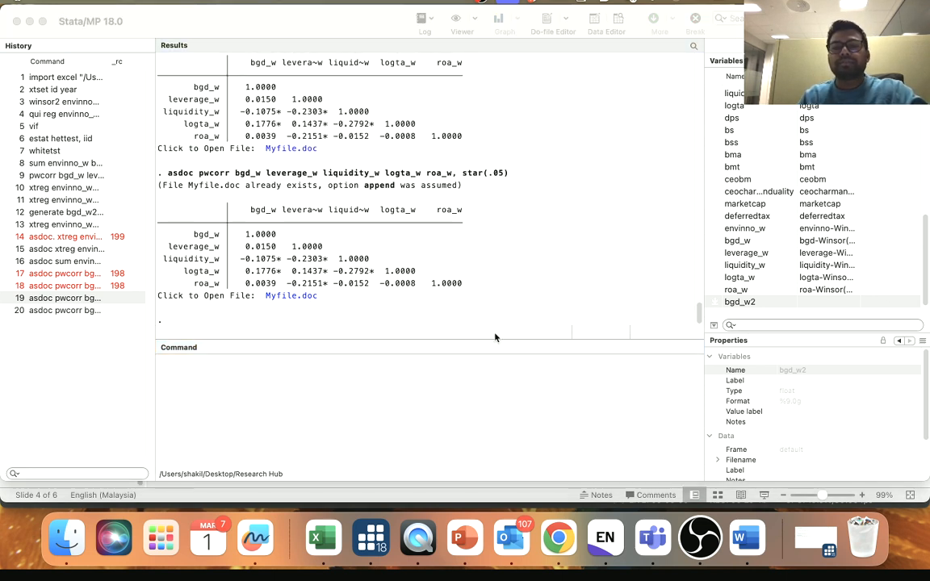
scroll(356, 426, down, 3)
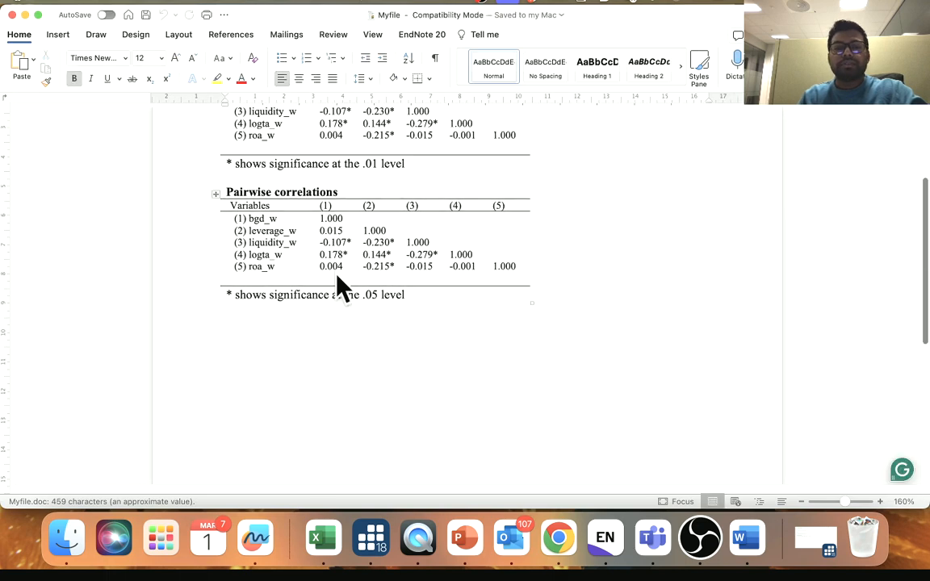
click(12, 14)
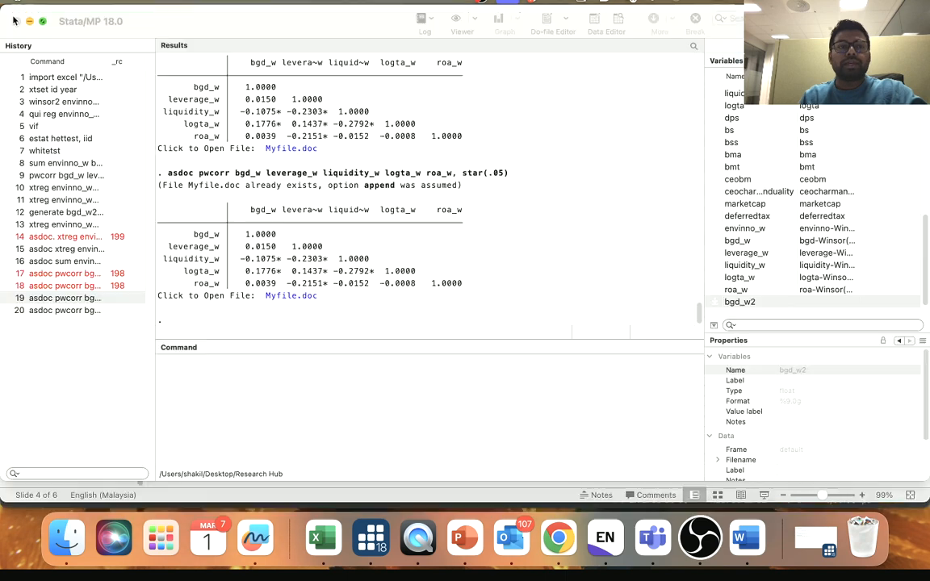
- Recall the asdoc pwcorr command for the five winsorized variables, change the significance option to star(.10) and run it
click(64, 298)
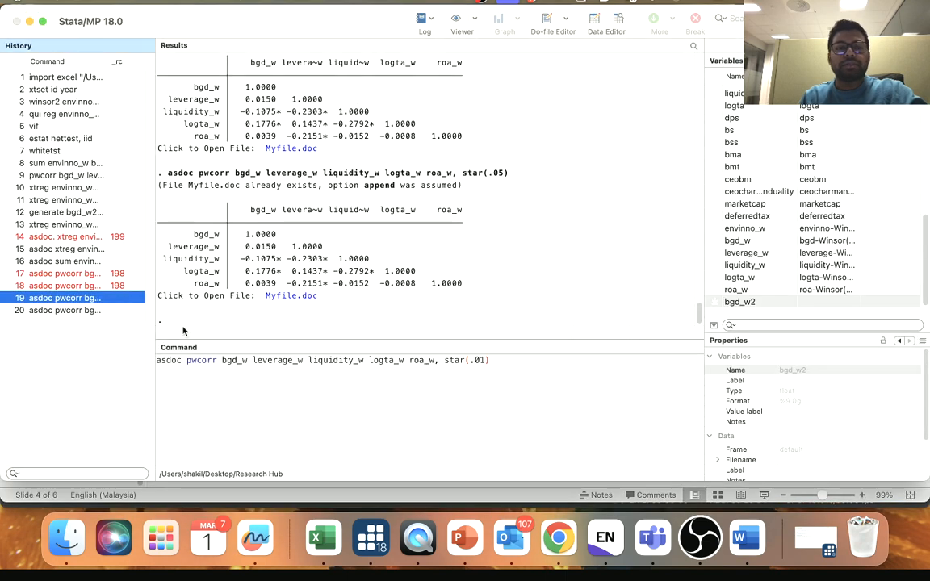
click(86, 313)
click(480, 361)
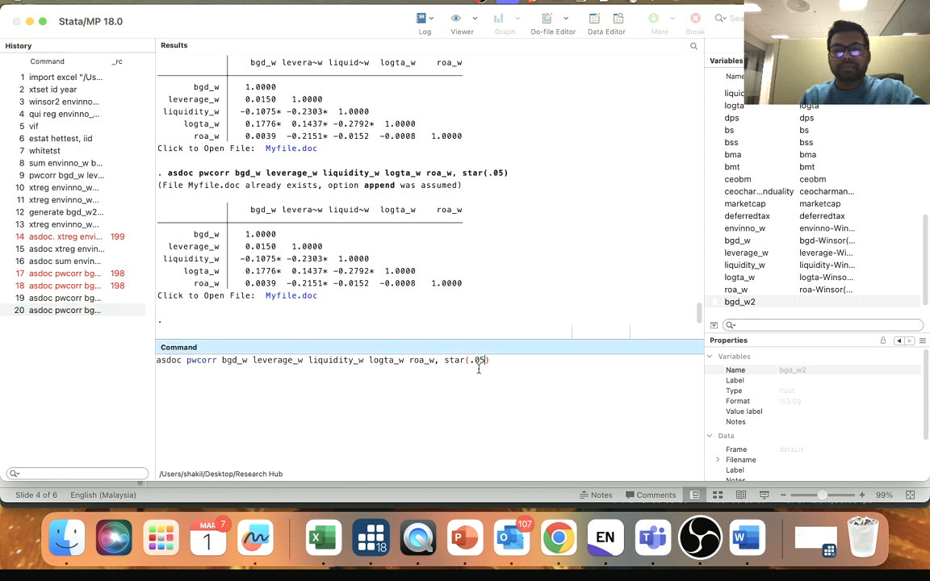
text(1)
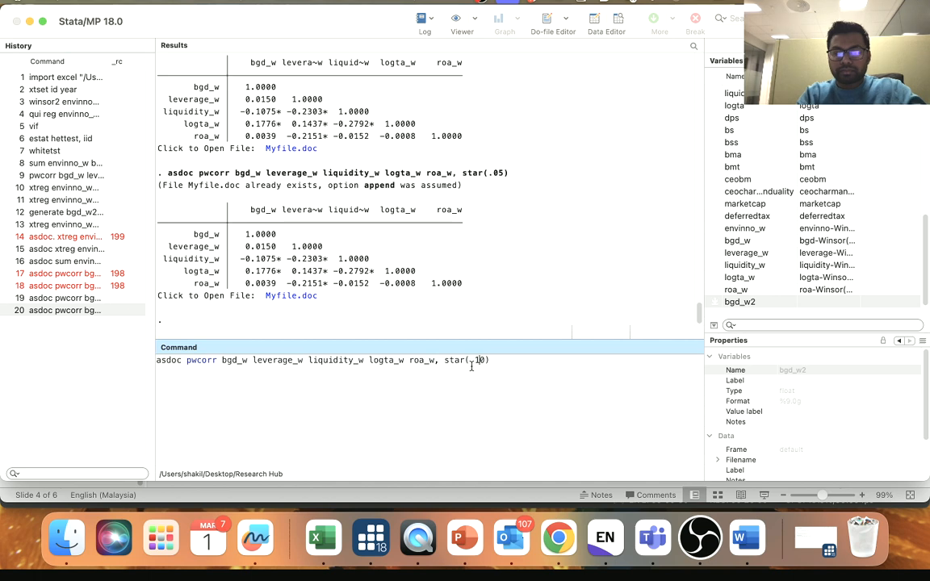
key(Return)
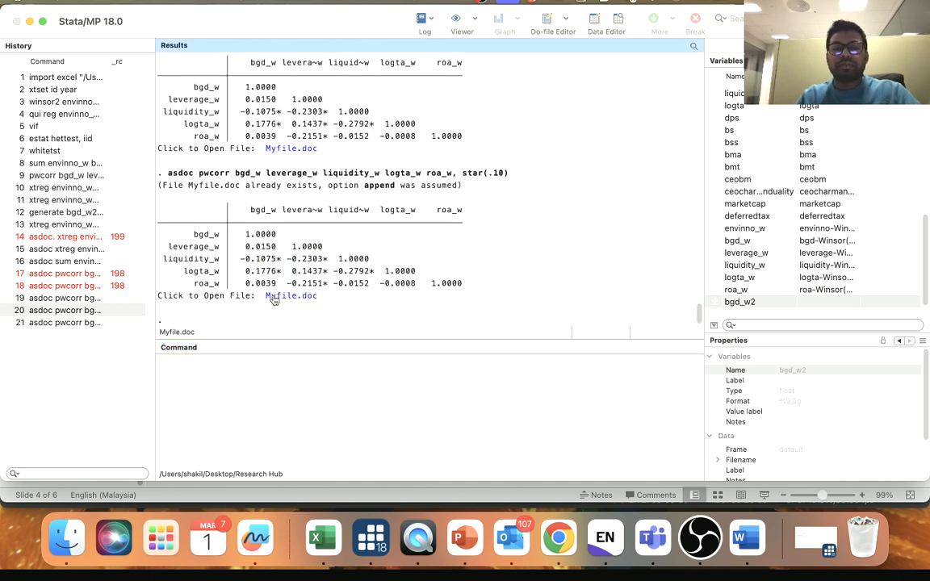
- Open the exported Myfile.doc and review the pairwise correlation tables for the different significance levels
click(278, 296)
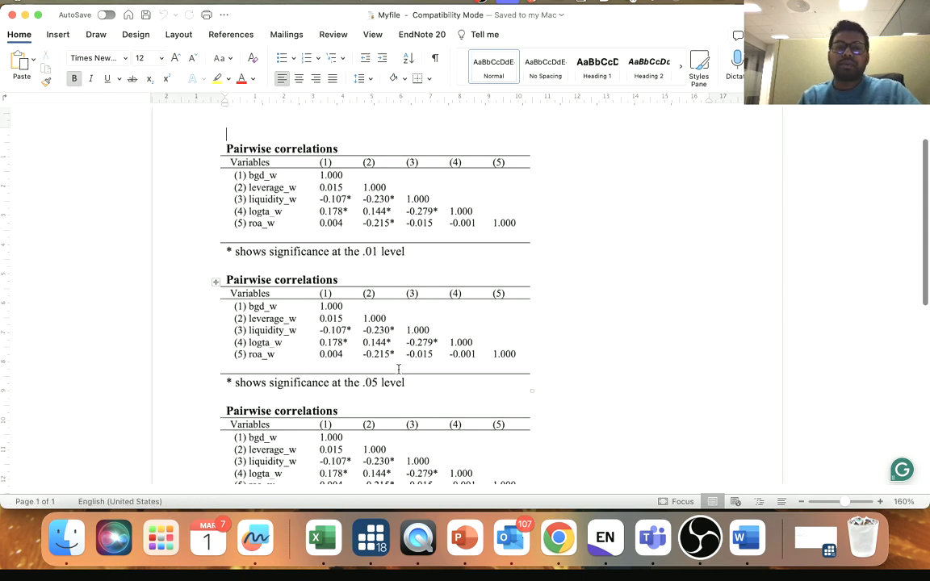
scroll(373, 383, down, 3)
scroll(395, 367, up, 5)
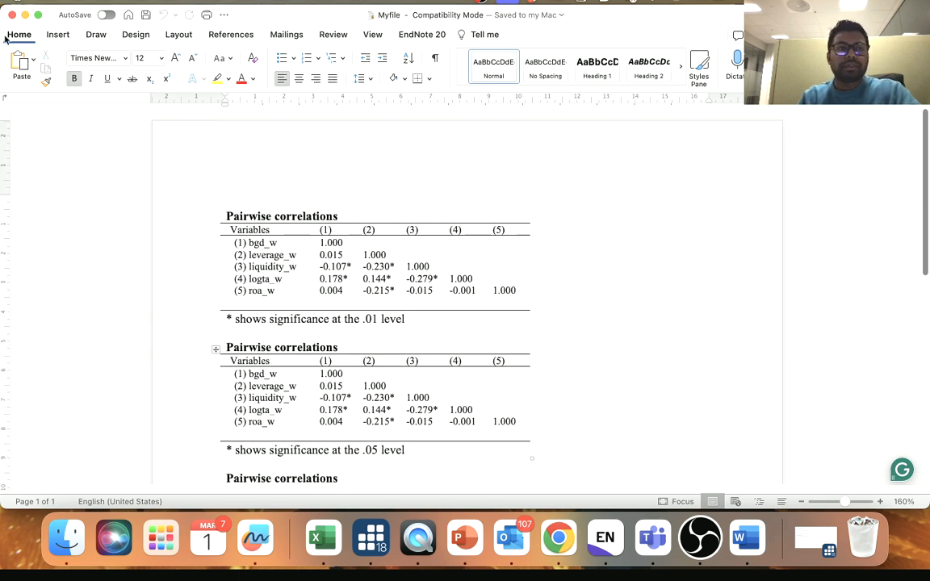